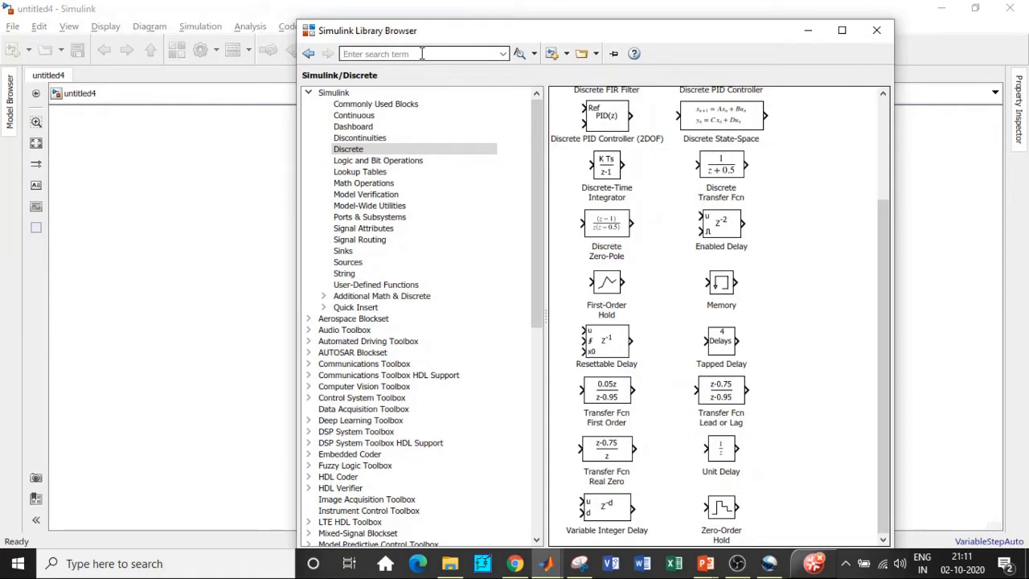
Step: Search the library for constant and add the Constant block to the model
{"action": "type", "text": "Cons"}
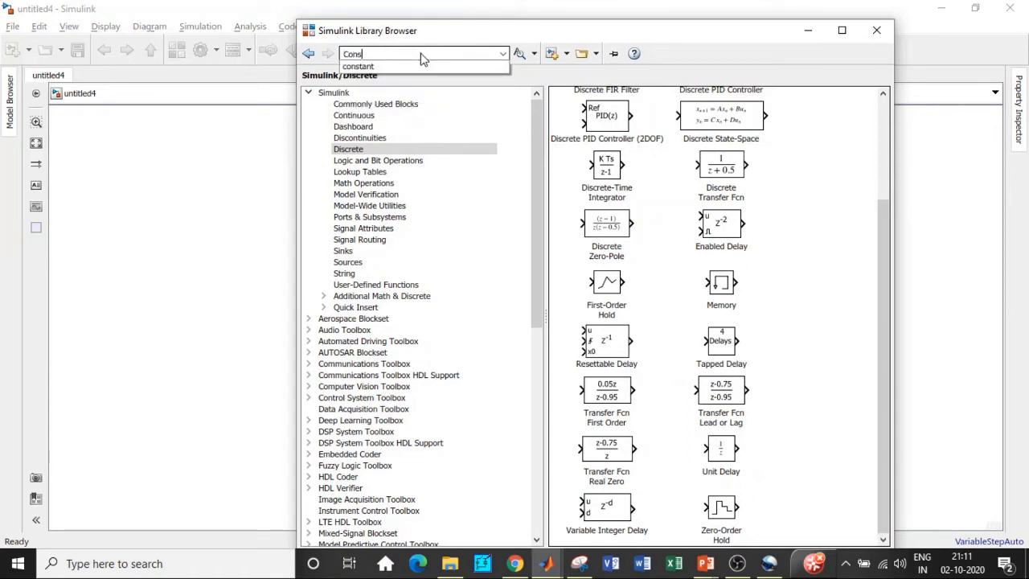
{"action": "left_click", "coordinate": [393, 67]}
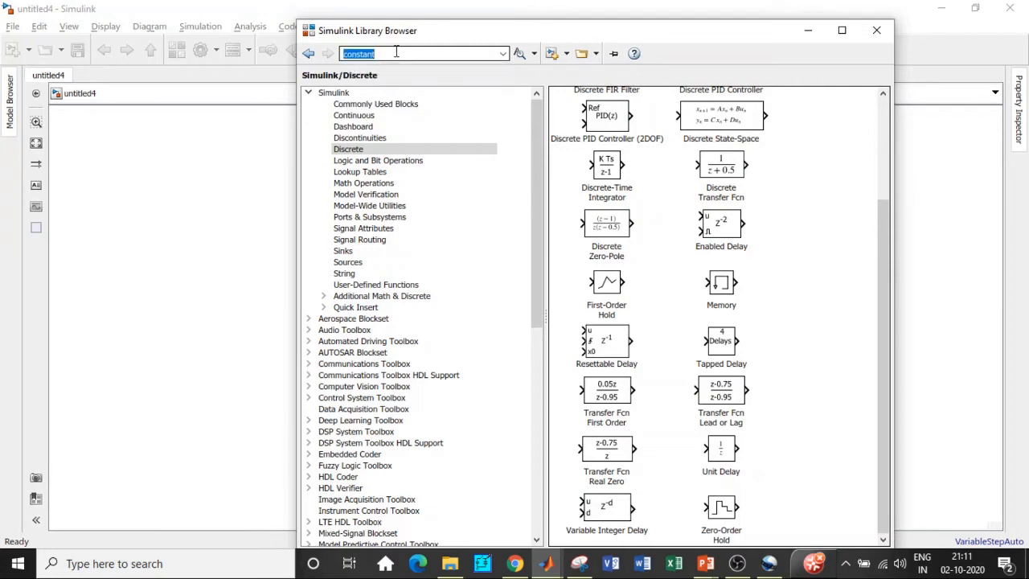
{"action": "key", "text": "Return"}
{"action": "right_click", "coordinate": [623, 153]}
{"action": "left_click", "coordinate": [643, 154]}
Step: Search the library for solar cell and add the Simscape Solar Cell block to the model
{"action": "double_click", "coordinate": [395, 54]}
{"action": "key", "text": "BackSpace"}
{"action": "type", "text": "Solar"}
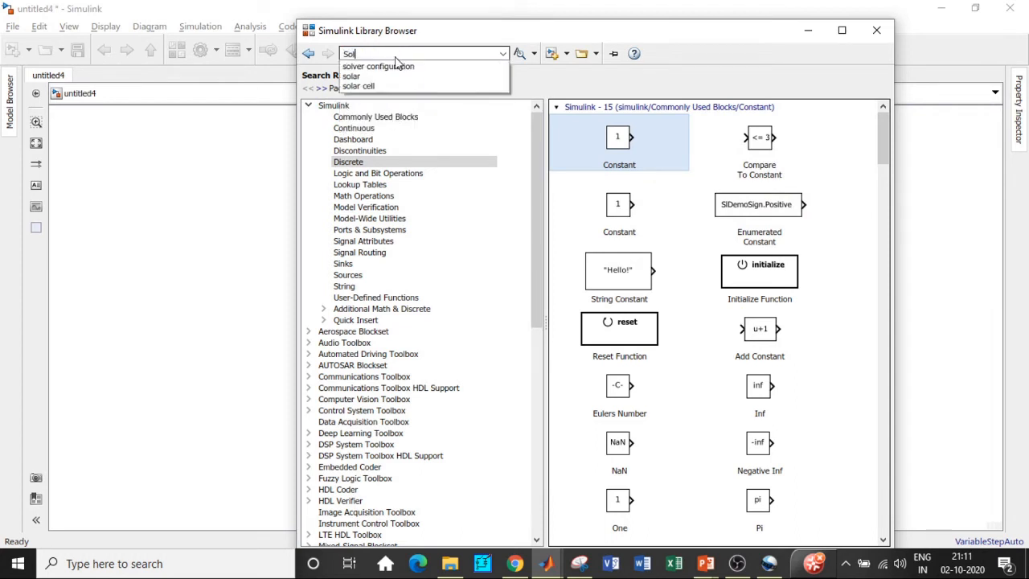
{"action": "left_click", "coordinate": [384, 77]}
{"action": "left_click", "coordinate": [385, 53]}
{"action": "key", "text": "Return"}
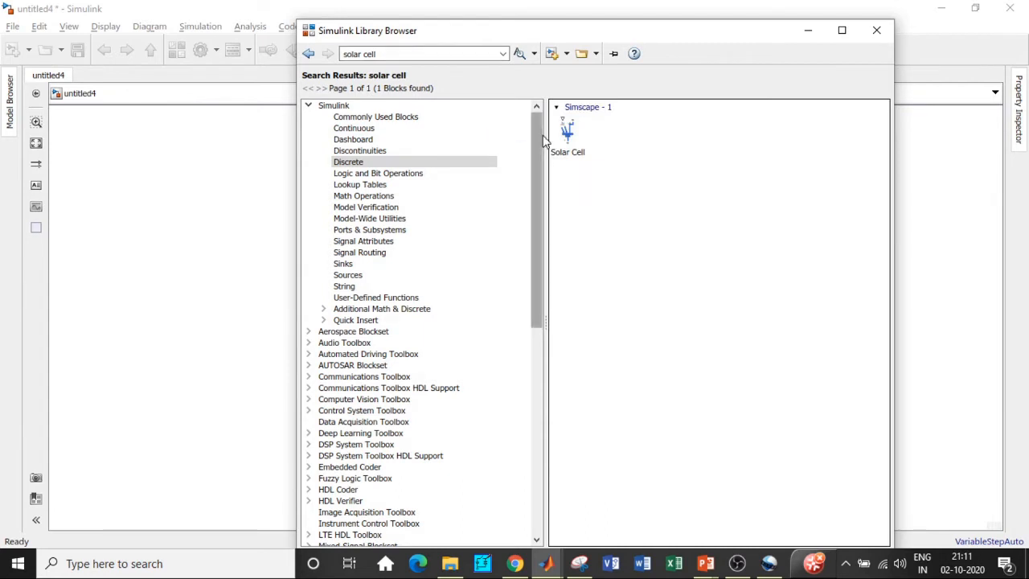
{"action": "left_click", "coordinate": [567, 127]}
{"action": "right_click", "coordinate": [569, 133]}
{"action": "left_click", "coordinate": [599, 144]}
Step: Search the library for converter and add the PS-Simulink Converter and Simulink-PS Converter blocks to the model
{"action": "left_click", "coordinate": [383, 53]}
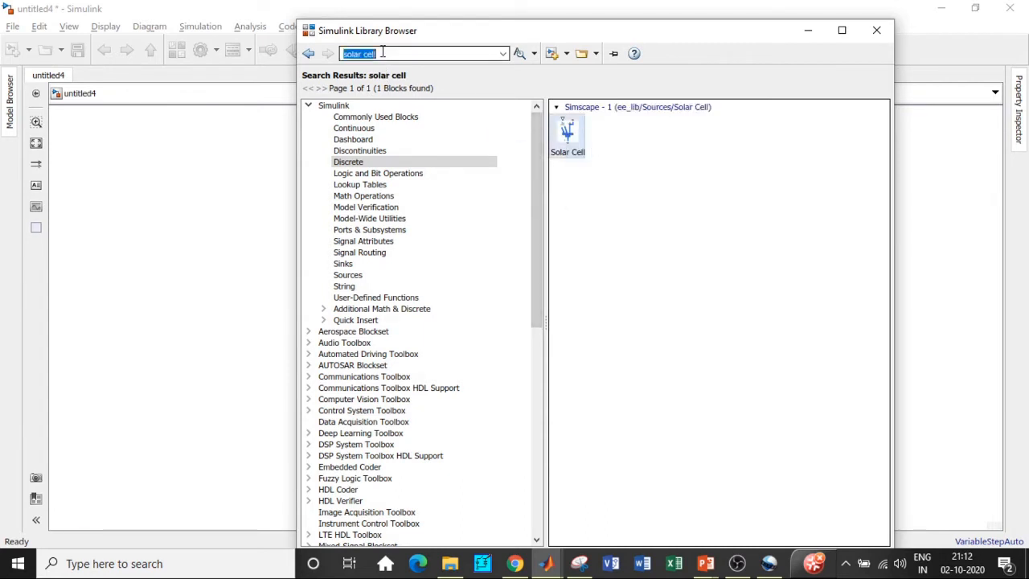
{"action": "left_click", "coordinate": [573, 143]}
{"action": "mouse_move", "coordinate": [570, 141]}
{"action": "key", "text": "BackSpace"}
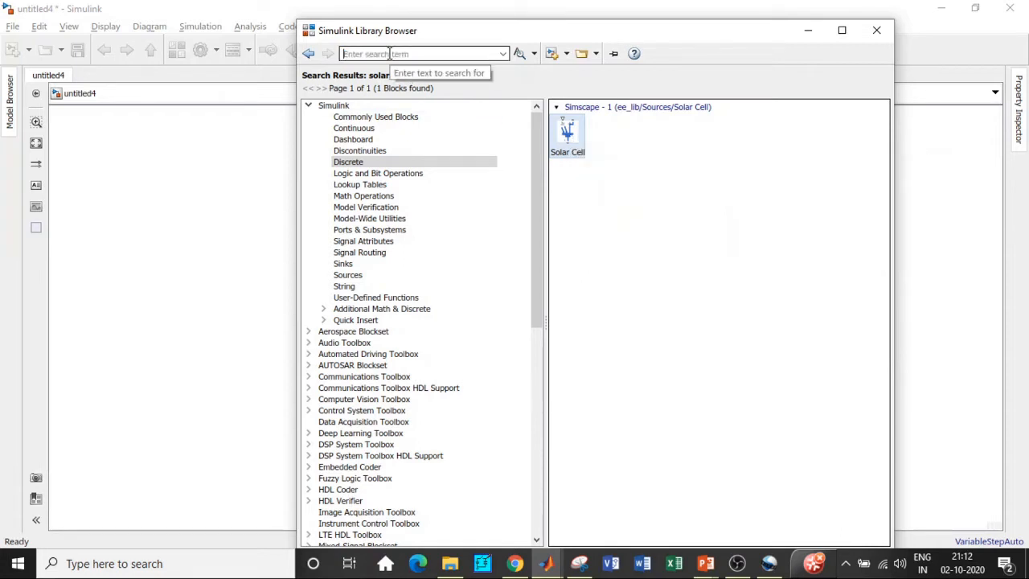
{"action": "type", "text": "con"}
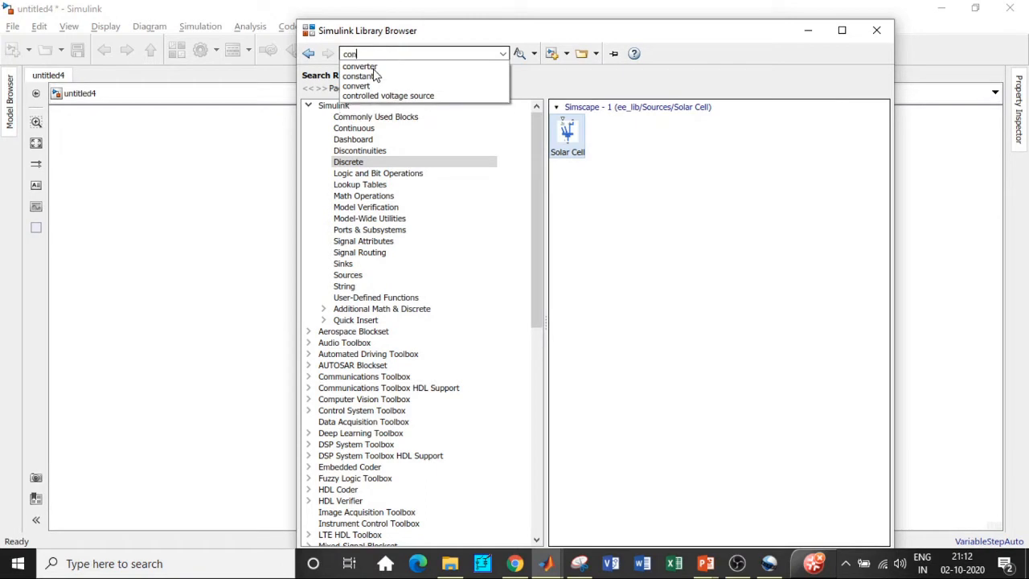
{"action": "left_click", "coordinate": [370, 66]}
{"action": "key", "text": "Return"}
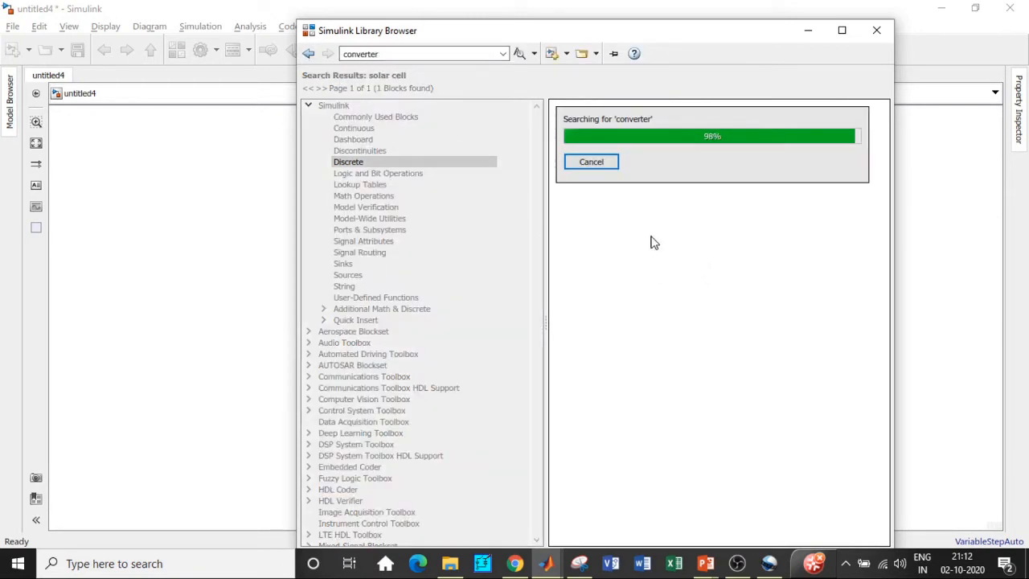
{"action": "scroll", "coordinate": [652, 239], "scroll_direction": "down", "scroll_amount": 3}
{"action": "scroll", "coordinate": [710, 261], "scroll_direction": "down", "scroll_amount": 3}
{"action": "scroll", "coordinate": [711, 266], "scroll_direction": "down", "scroll_amount": 9}
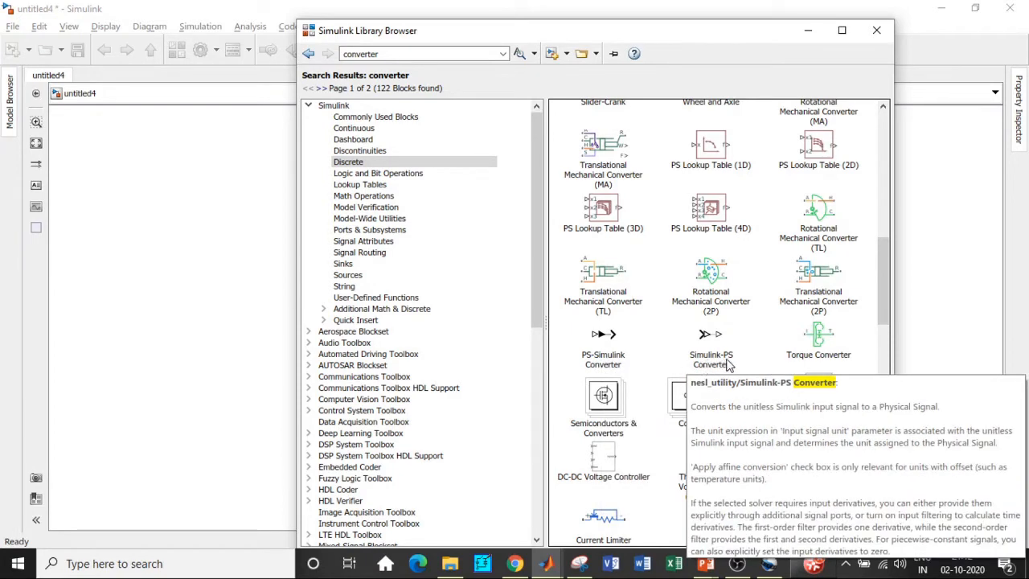
{"action": "right_click", "coordinate": [629, 344]}
{"action": "key", "text": "Escape"}
{"action": "left_click", "coordinate": [711, 338]}
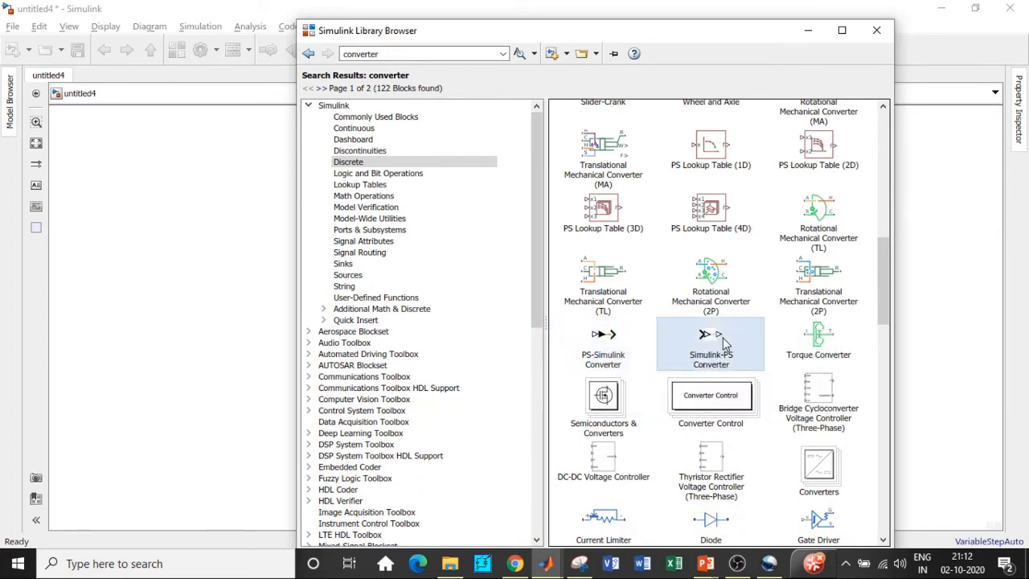
{"action": "right_click", "coordinate": [726, 340]}
{"action": "left_click", "coordinate": [806, 348]}
Step: Search the library for voltage sensor and add the Voltage Sensor block to the model
{"action": "double_click", "coordinate": [392, 54]}
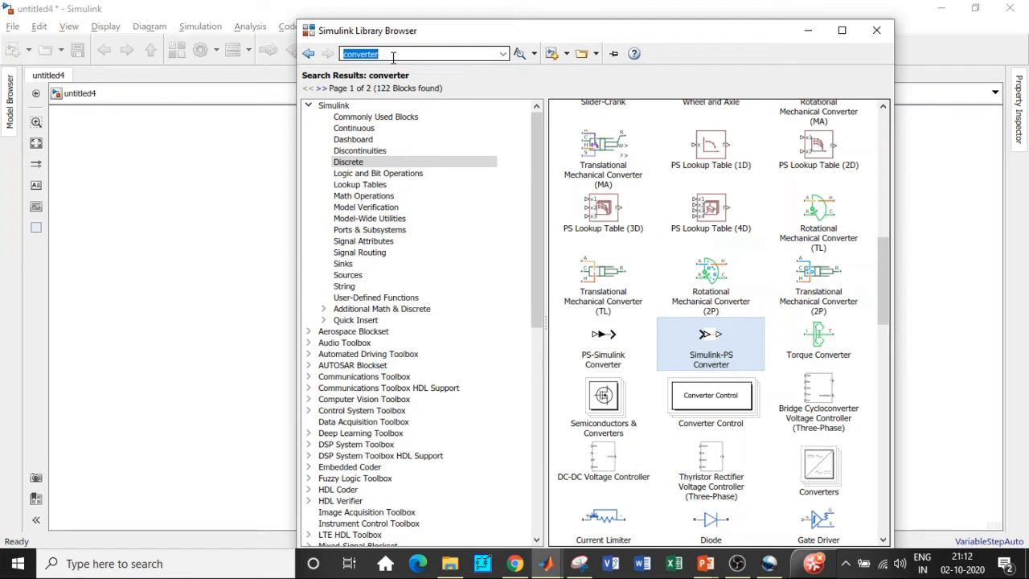
{"action": "key", "text": "BackSpace"}
{"action": "type", "text": "Voltg"}
{"action": "key", "text": "BackSpace"}
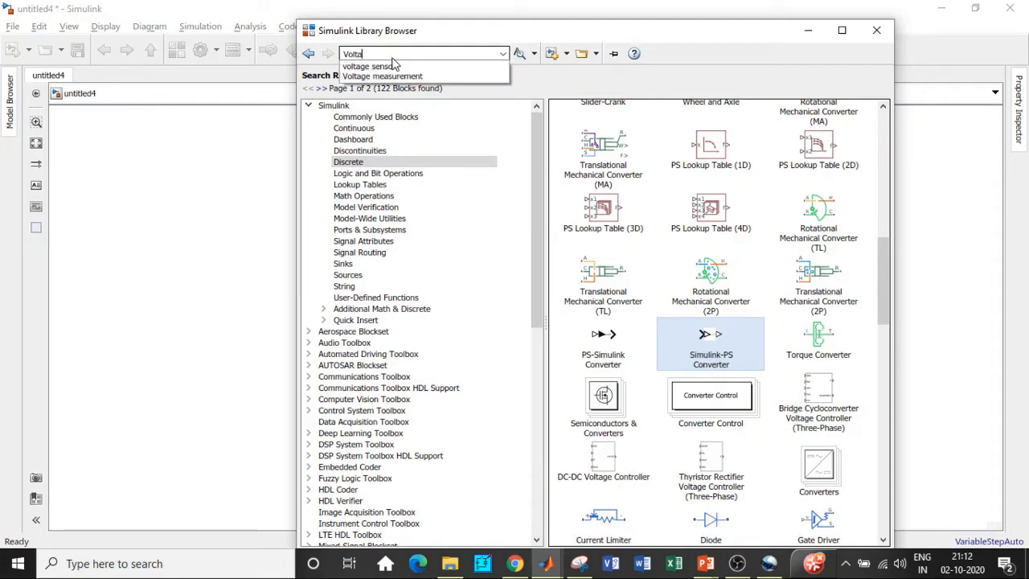
{"action": "left_click", "coordinate": [390, 66]}
{"action": "key", "text": "Return"}
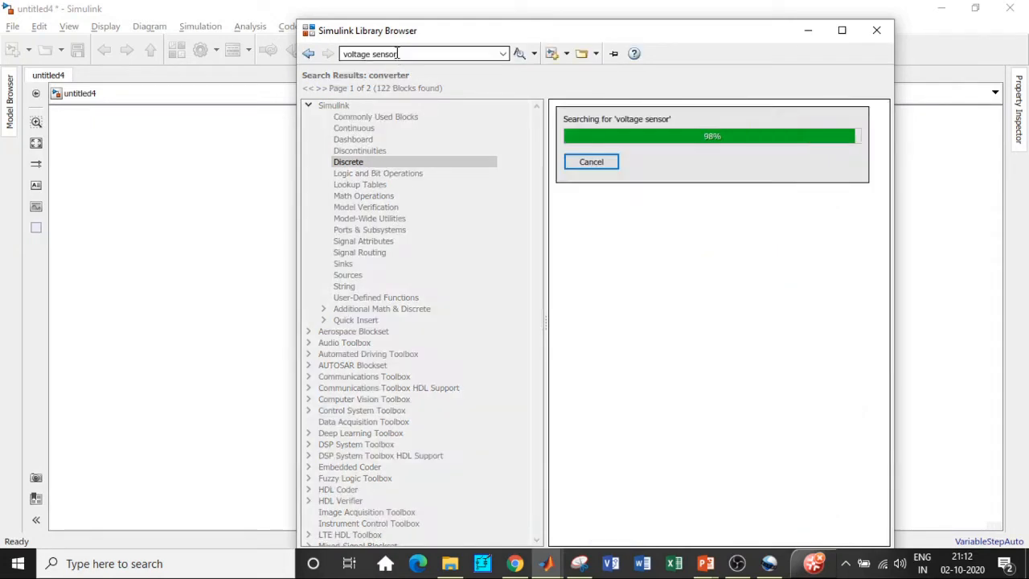
{"action": "left_click", "coordinate": [599, 150]}
{"action": "right_click", "coordinate": [621, 153]}
Step: Search the library for current sensor and add the Current Sensor block to the model
{"action": "left_click", "coordinate": [386, 53]}
{"action": "left_click", "coordinate": [386, 54]}
{"action": "type", "text": "curre"}
{"action": "left_click", "coordinate": [393, 66]}
{"action": "key", "text": "Return"}
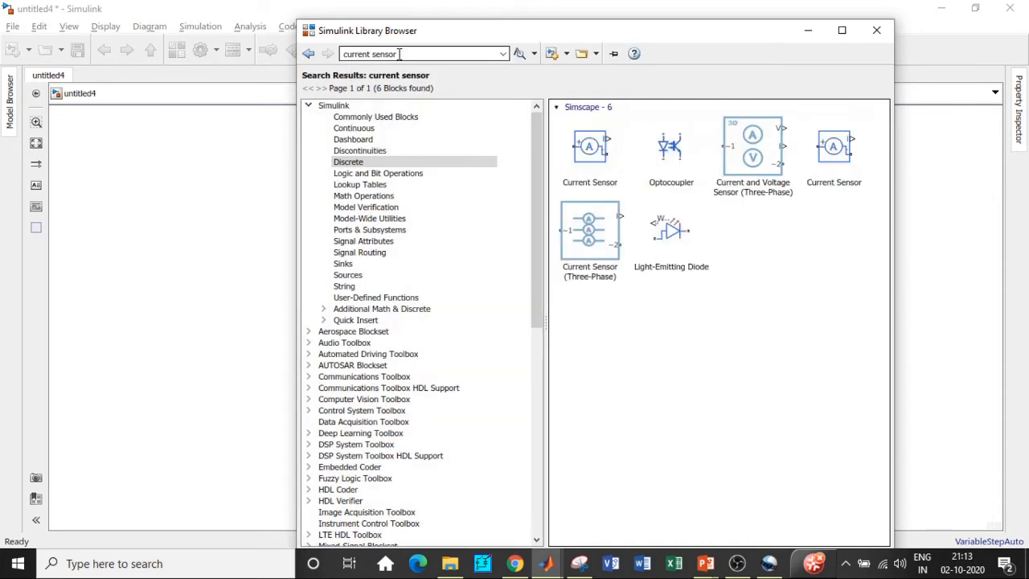
{"action": "left_click", "coordinate": [573, 164]}
Step: Search the library for electrical reference and add the Electrical Reference block to the model
{"action": "left_click", "coordinate": [393, 53]}
{"action": "key", "text": "BackSpace"}
{"action": "type", "text": "ek"}
{"action": "key", "text": "BackSpace"}
{"action": "type", "text": "lectrical reference"}
{"action": "left_click", "coordinate": [406, 66]}
{"action": "key", "text": "Return"}
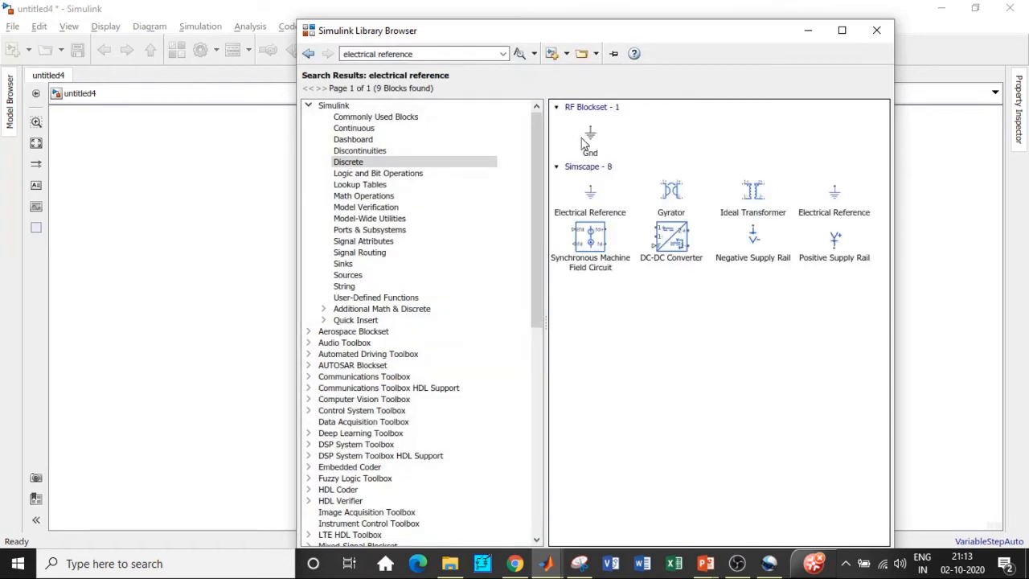
{"action": "left_click", "coordinate": [591, 191]}
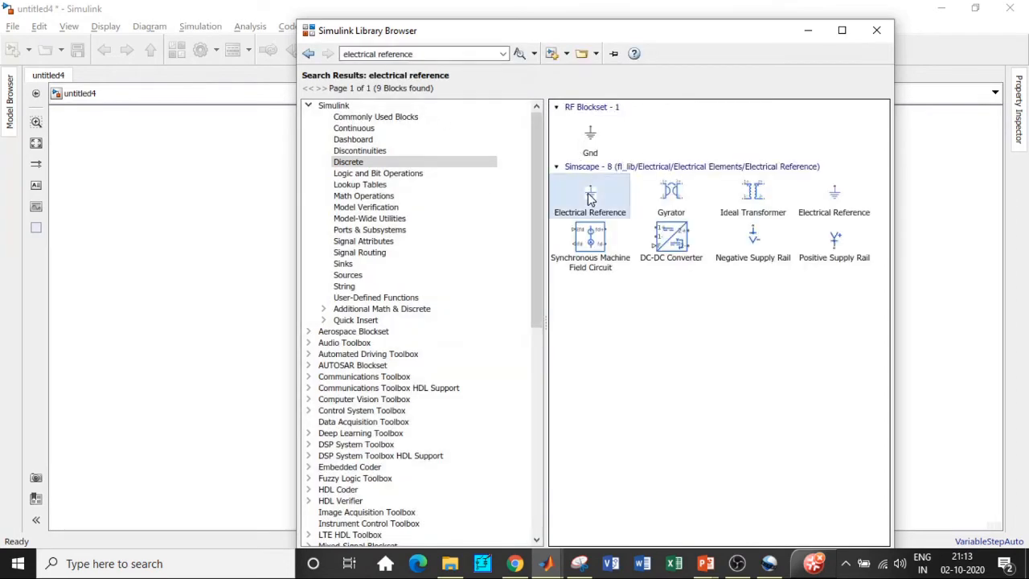
Step: Search the library for scope and add the Scope block to the model
{"action": "left_click", "coordinate": [419, 53]}
{"action": "key", "text": "BackSpace"}
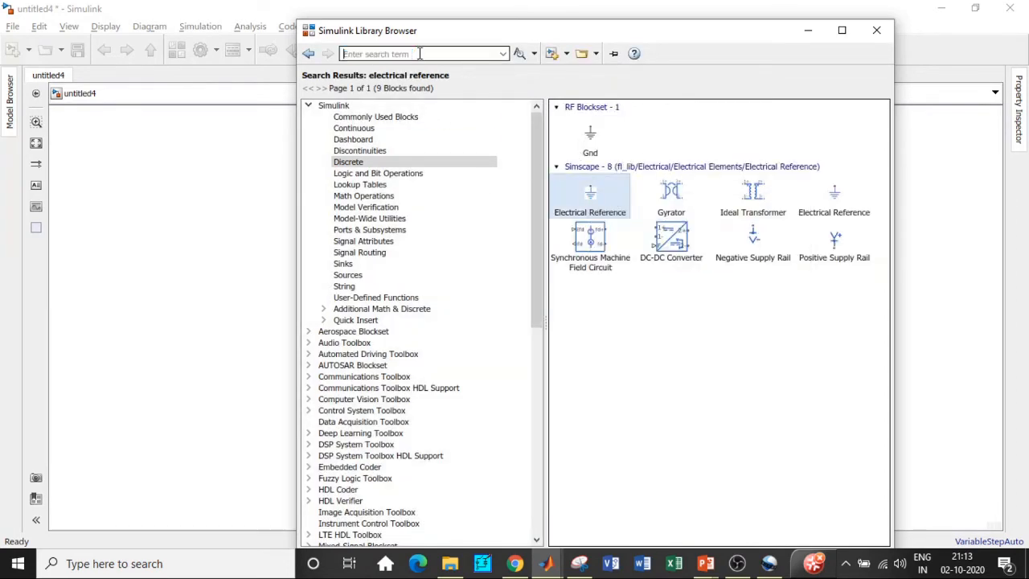
{"action": "type", "text": "Scope"}
{"action": "left_click", "coordinate": [386, 67]}
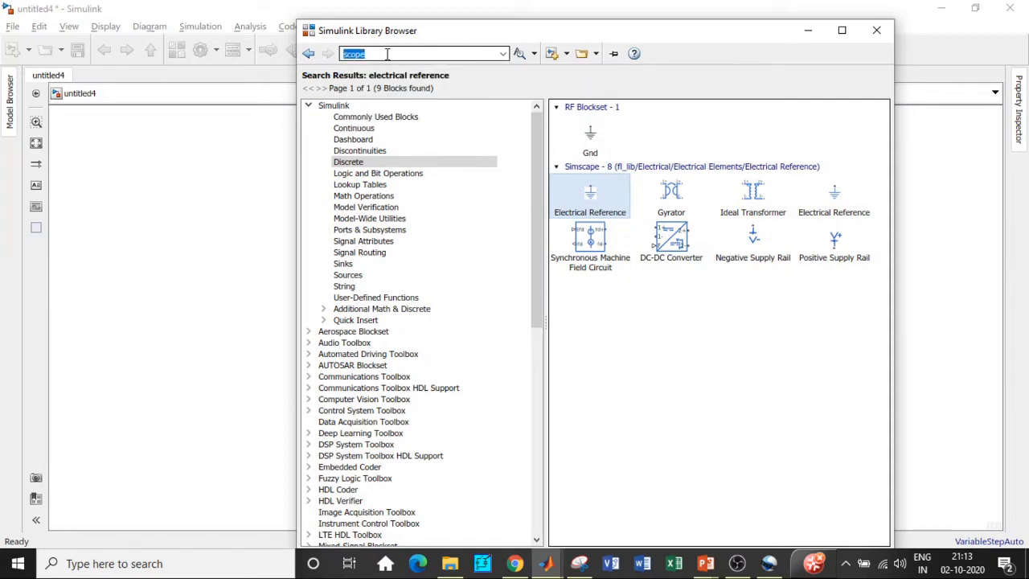
{"action": "key", "text": "Return"}
{"action": "right_click", "coordinate": [623, 135]}
{"action": "left_click", "coordinate": [638, 143]}
Step: Search the library for variable resistor and add the Simscape Variable Resistor block to the model
{"action": "double_click", "coordinate": [369, 54]}
{"action": "type", "text": "va"}
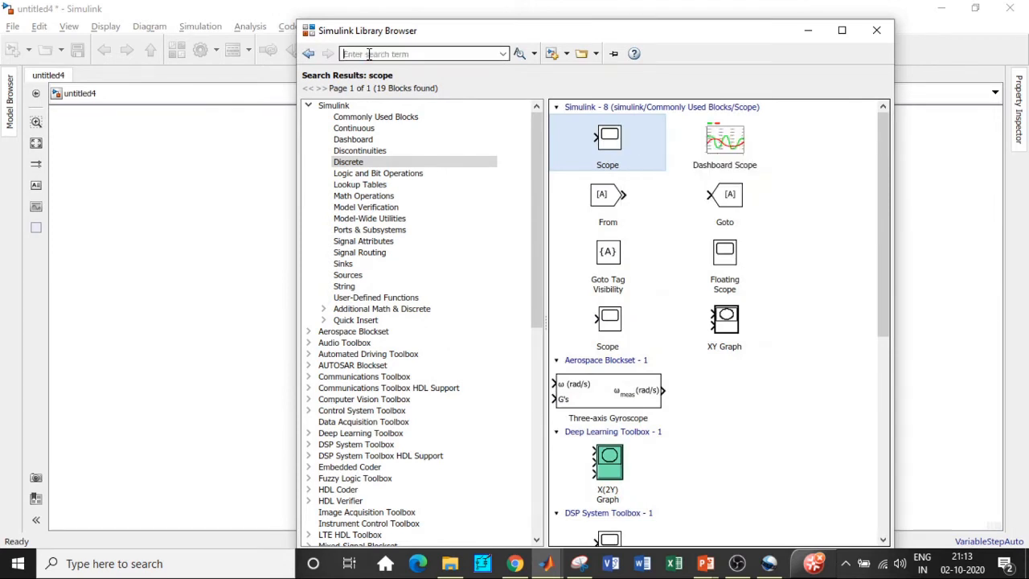
{"action": "type", "text": "ri"}
{"action": "left_click", "coordinate": [378, 66]}
{"action": "triple_click", "coordinate": [379, 51]}
{"action": "key", "text": "Return"}
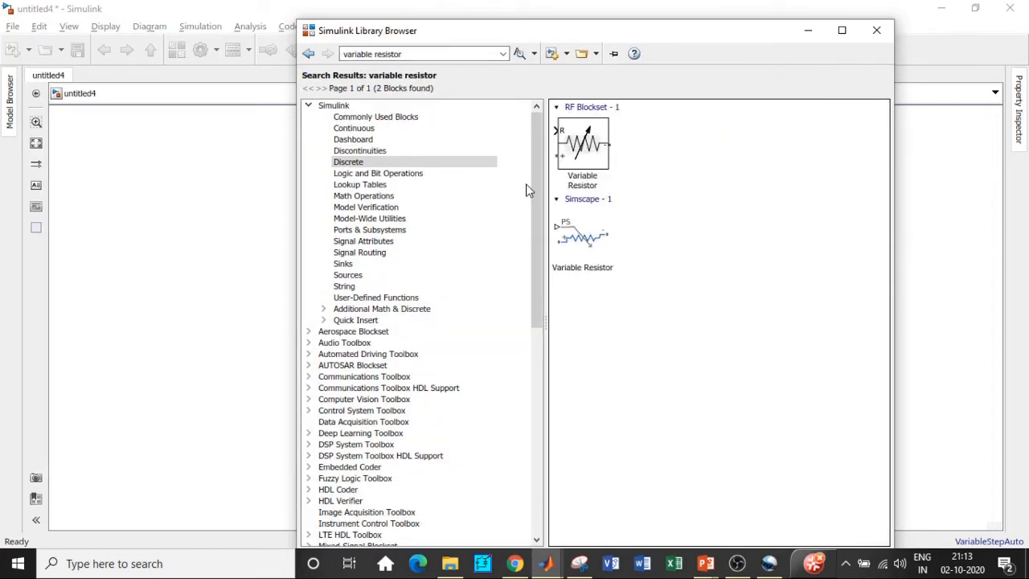
{"action": "right_click", "coordinate": [585, 246]}
{"action": "left_click", "coordinate": [616, 252]}
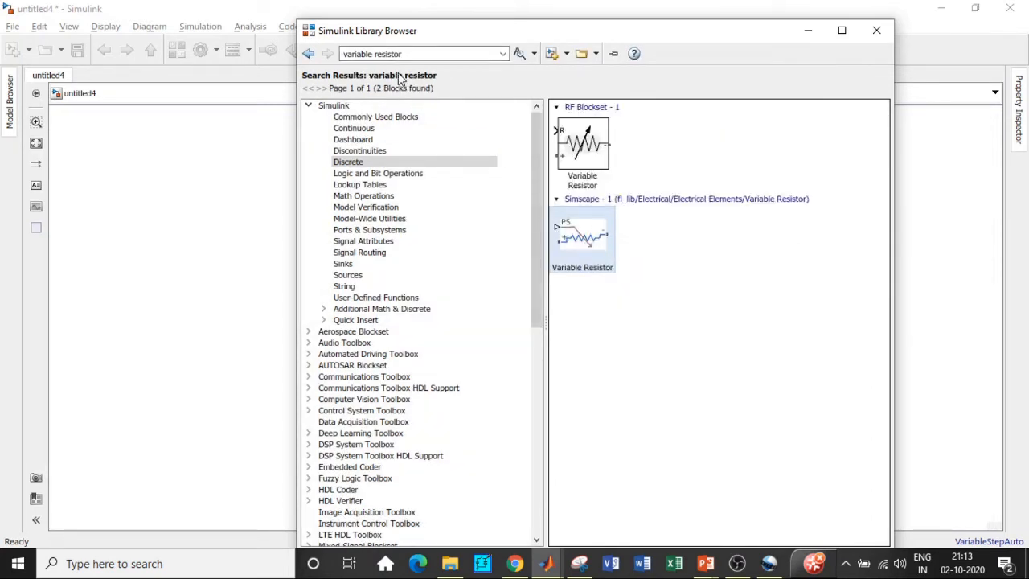
Step: Search the library for solver configuration and add the Solver Configuration block to the model
{"action": "triple_click", "coordinate": [403, 54]}
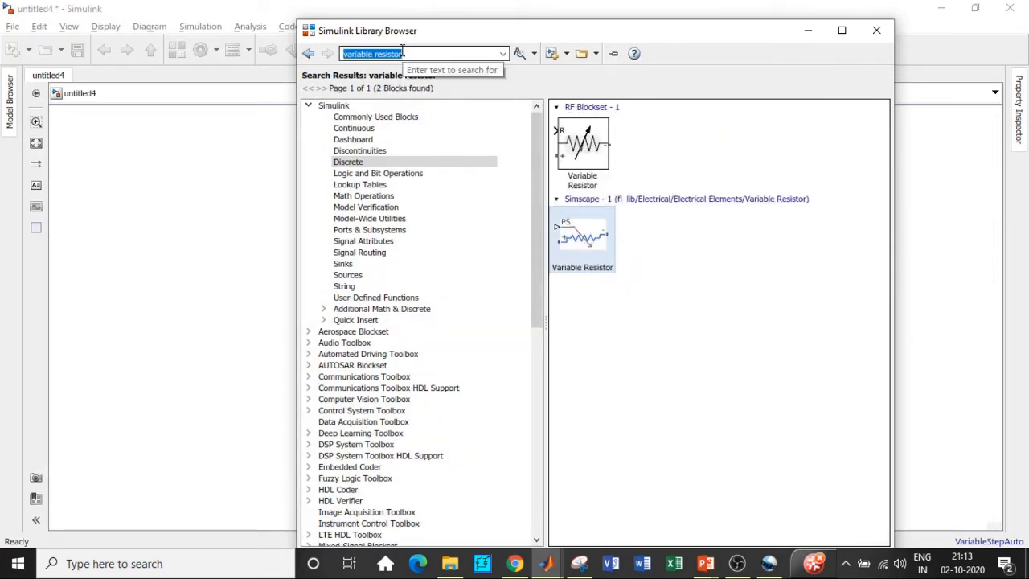
{"action": "type", "text": "solv"}
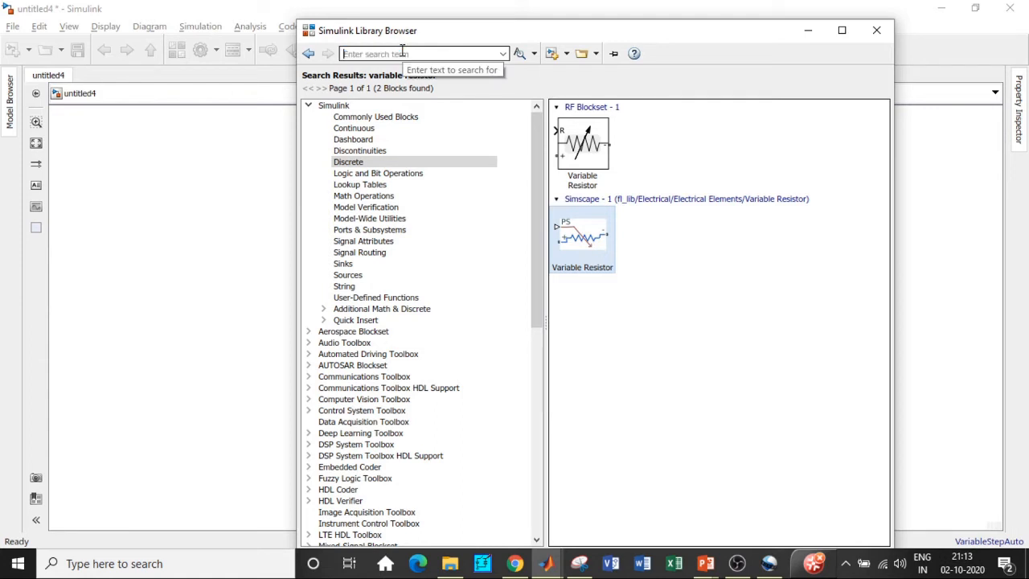
{"action": "type", "text": "er"}
{"action": "left_click", "coordinate": [408, 66]}
{"action": "key", "text": "Return"}
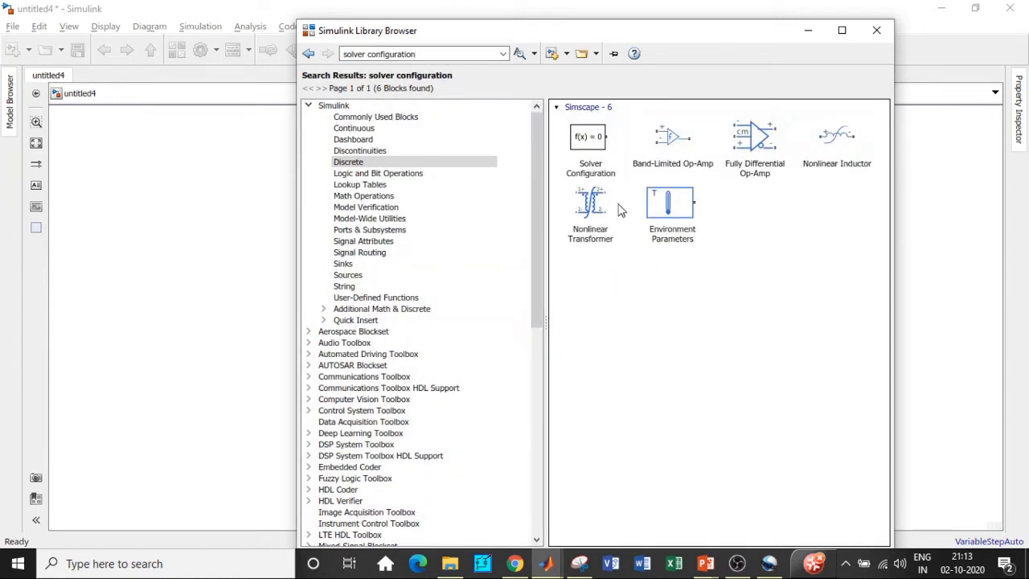
{"action": "left_click", "coordinate": [593, 140]}
{"action": "right_click", "coordinate": [594, 139]}
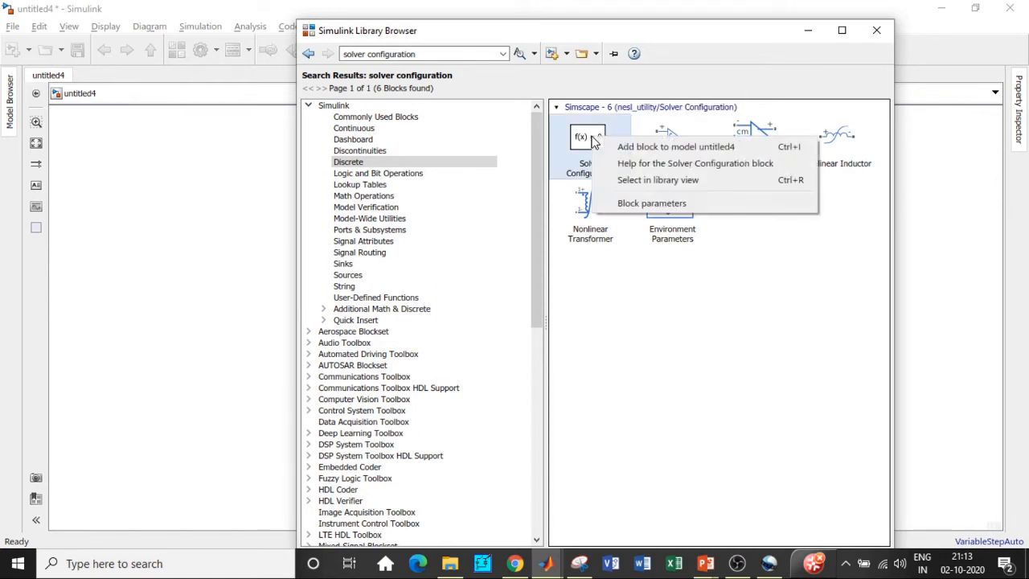
{"action": "left_click", "coordinate": [613, 148]}
Step: Search the library for powergui, add the powergui block to the model, and close the Library Browser
{"action": "triple_click", "coordinate": [419, 53]}
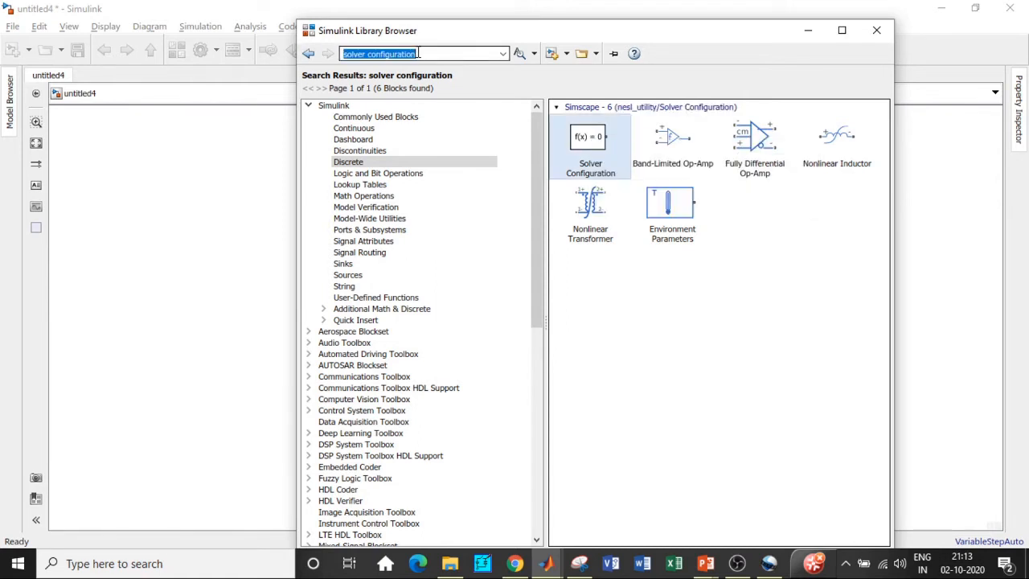
{"action": "key", "text": "BackSpace"}
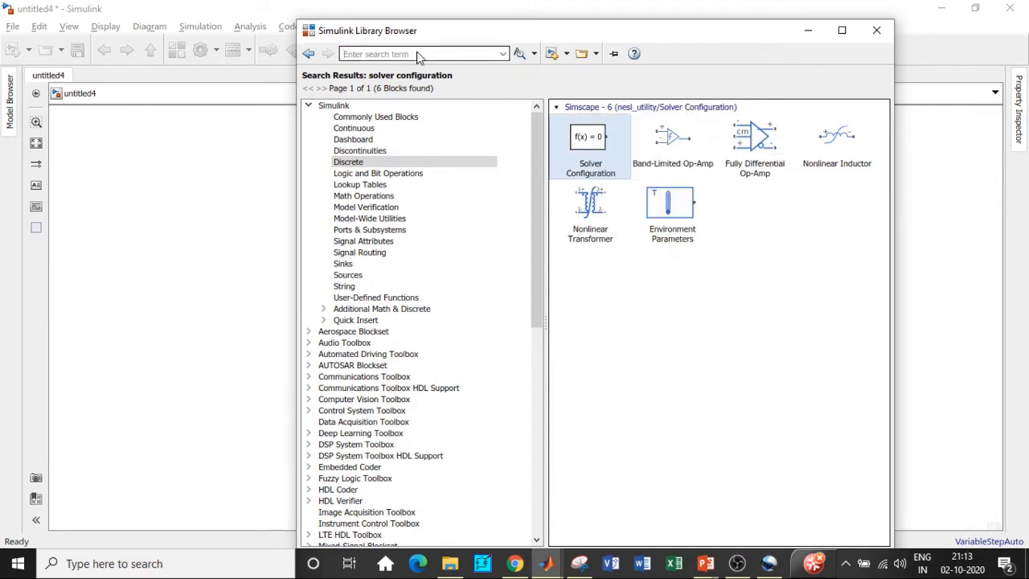
{"action": "type", "text": "power"}
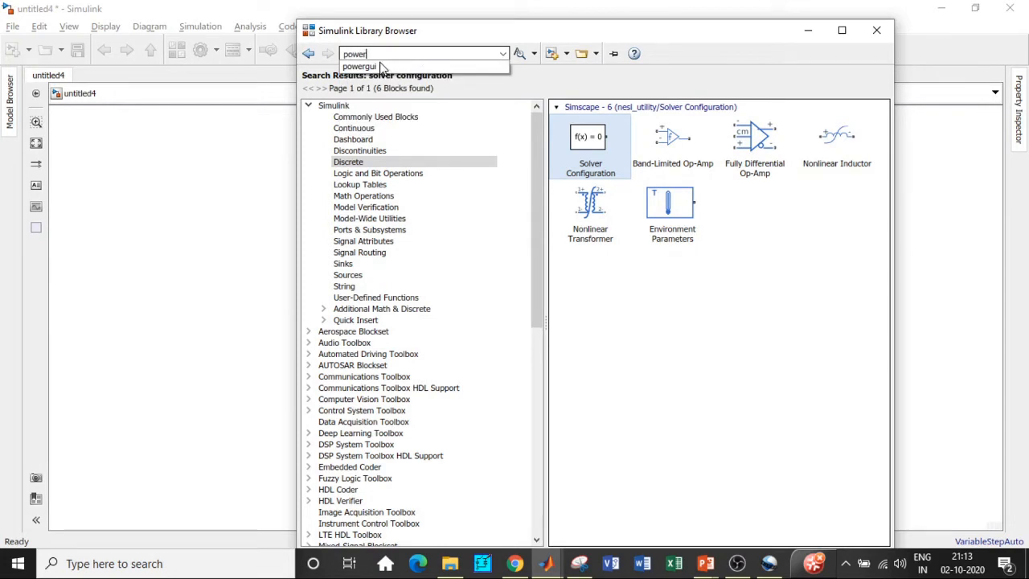
{"action": "left_click", "coordinate": [384, 66]}
{"action": "double_click", "coordinate": [398, 53]}
{"action": "key", "text": "Return"}
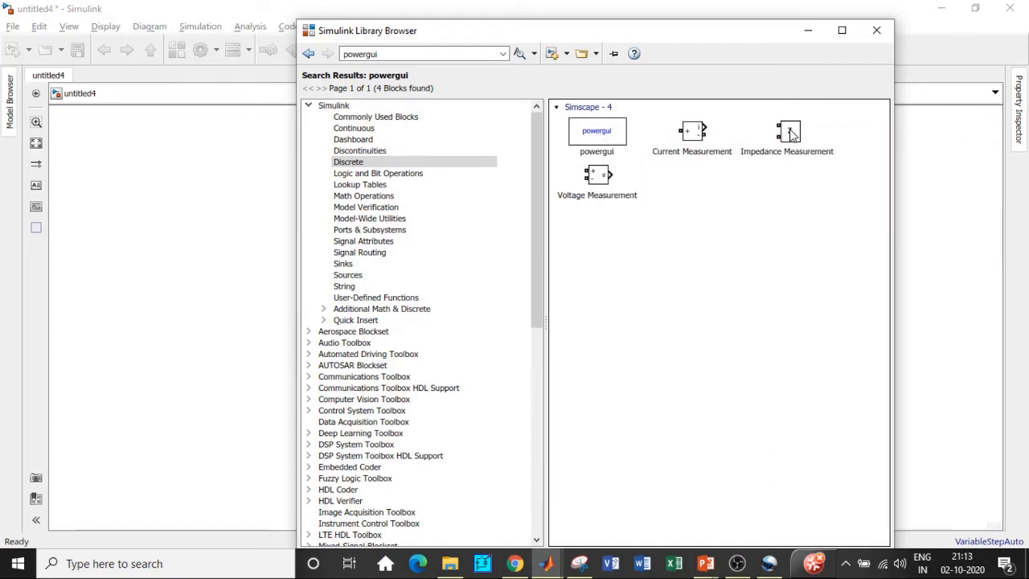
{"action": "right_click", "coordinate": [606, 122]}
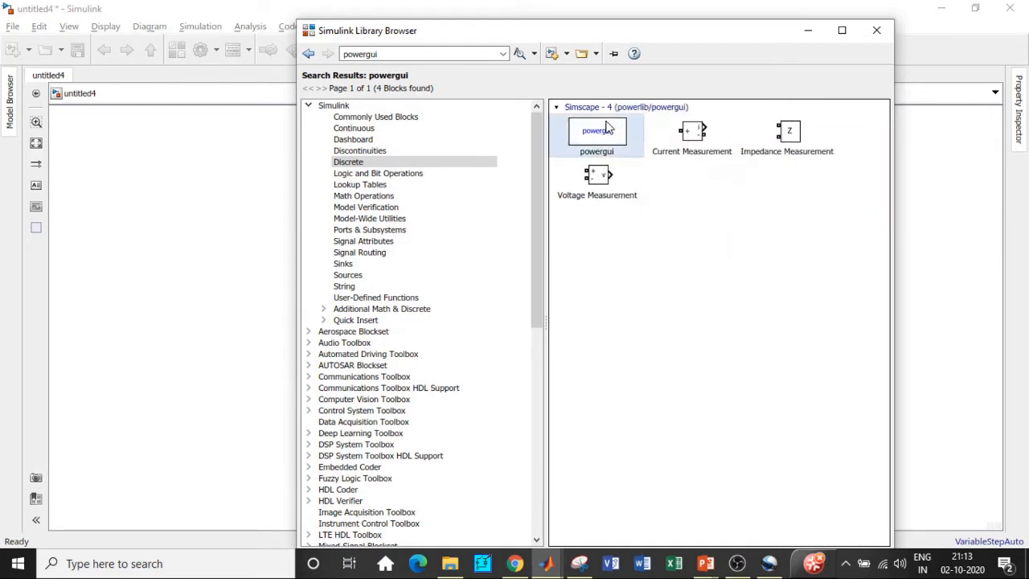
{"action": "left_click", "coordinate": [620, 131]}
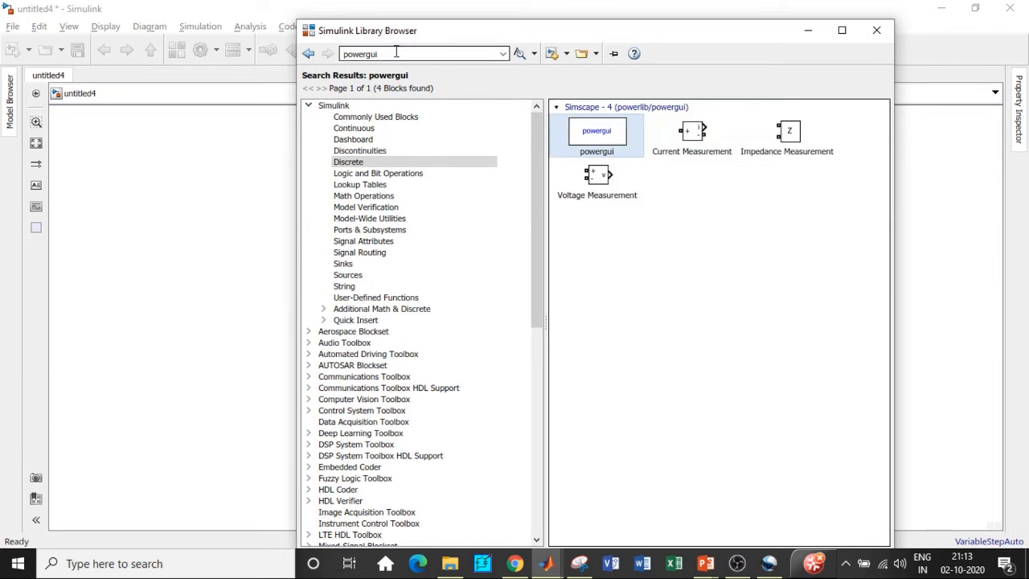
{"action": "left_click", "coordinate": [806, 30]}
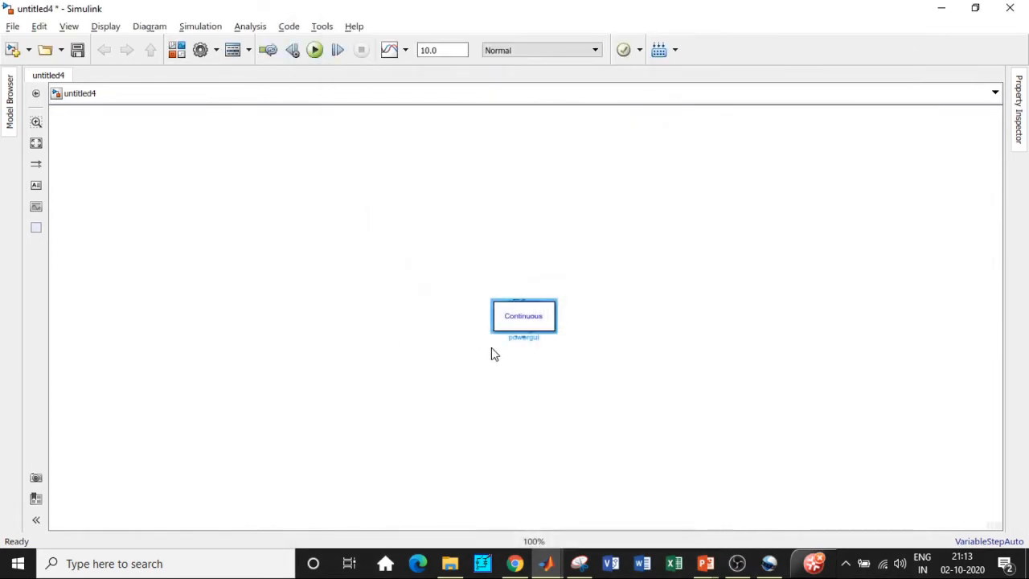
Step: Spread the stacked blocks apart across the canvas, moving powergui and the constant to the upper left
{"action": "left_click_drag", "start_coordinate": [516, 322], "coordinate": [208, 149]}
{"action": "left_click_drag", "start_coordinate": [529, 326], "coordinate": [210, 362]}
{"action": "left_click_drag", "start_coordinate": [527, 325], "coordinate": [496, 233]}
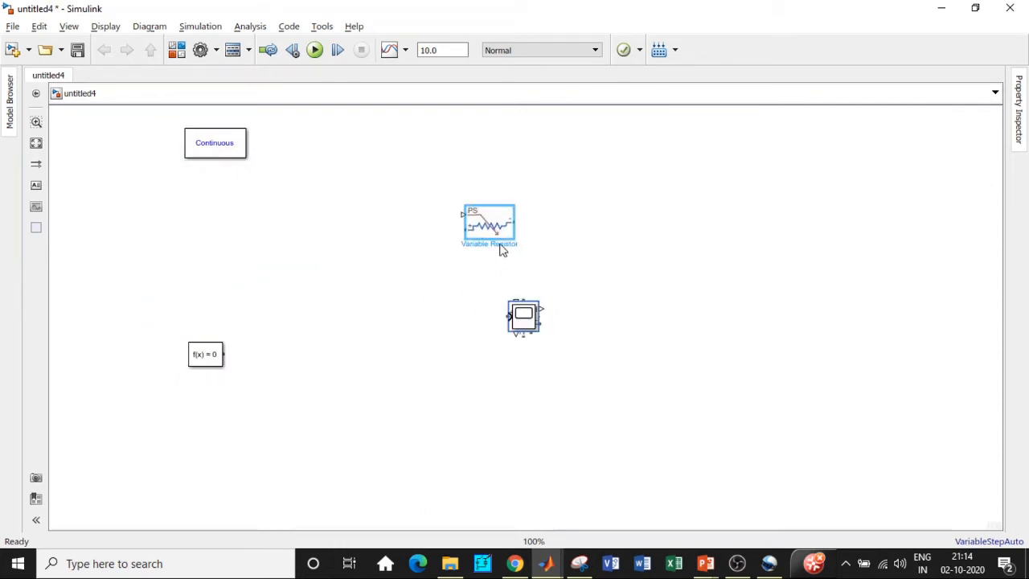
{"action": "left_click_drag", "start_coordinate": [530, 325], "coordinate": [475, 287]}
{"action": "left_click_drag", "start_coordinate": [527, 320], "coordinate": [326, 316]}
{"action": "left_click_drag", "start_coordinate": [529, 331], "coordinate": [369, 371]}
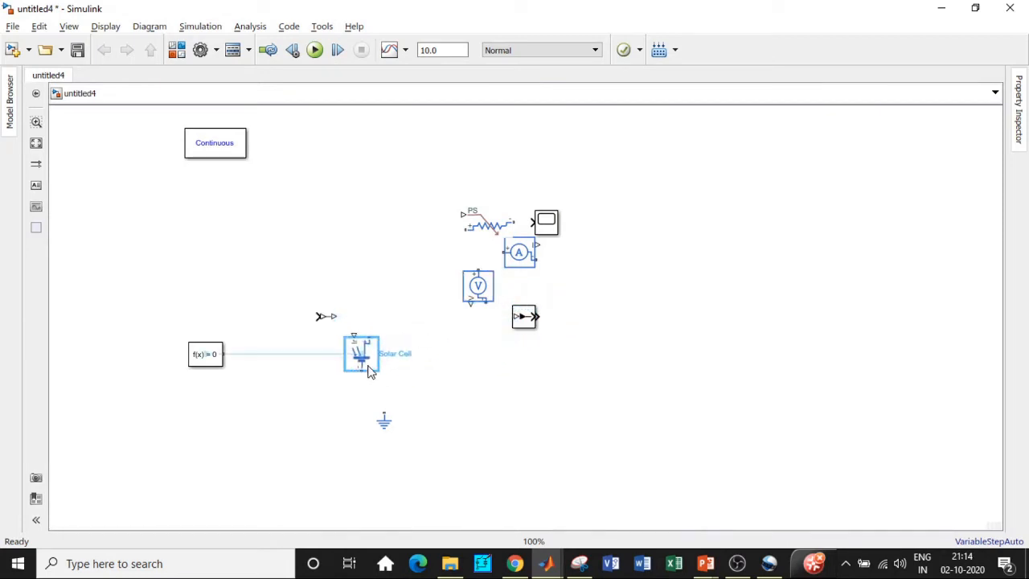
{"action": "left_click_drag", "start_coordinate": [520, 316], "coordinate": [551, 391]}
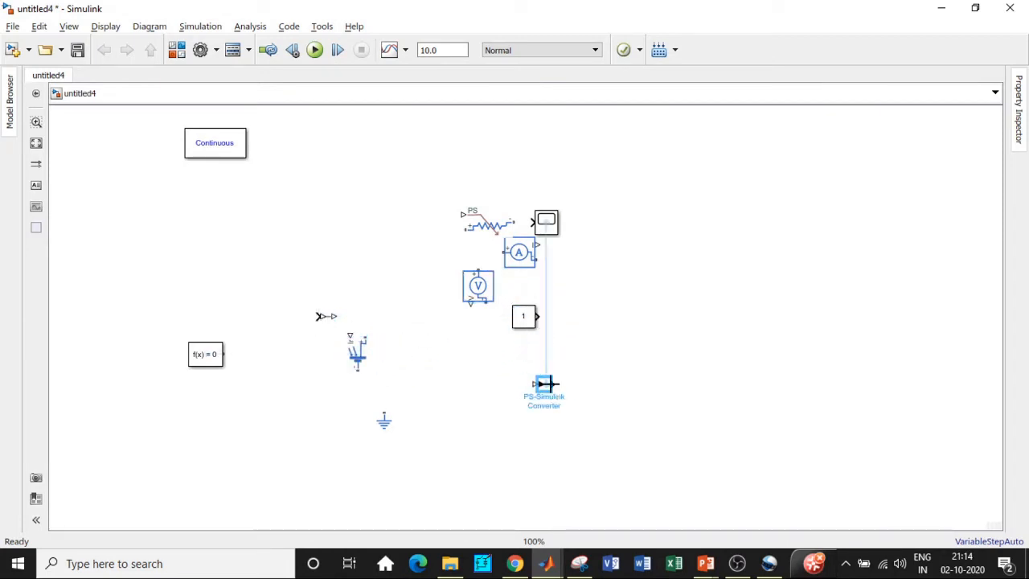
{"action": "left_click_drag", "start_coordinate": [522, 316], "coordinate": [233, 235]}
Step: Reposition the solar cell, Simulink-PS converter and Solver Configuration blocks near the centre of the canvas
{"action": "left_click", "coordinate": [215, 362]}
{"action": "left_click_drag", "start_coordinate": [215, 362], "coordinate": [298, 430]}
{"action": "left_click_drag", "start_coordinate": [357, 354], "coordinate": [306, 257]}
{"action": "left_click_drag", "start_coordinate": [325, 326], "coordinate": [393, 339]}
{"action": "left_click", "coordinate": [288, 427]}
{"action": "left_click_drag", "start_coordinate": [287, 427], "coordinate": [420, 386]}
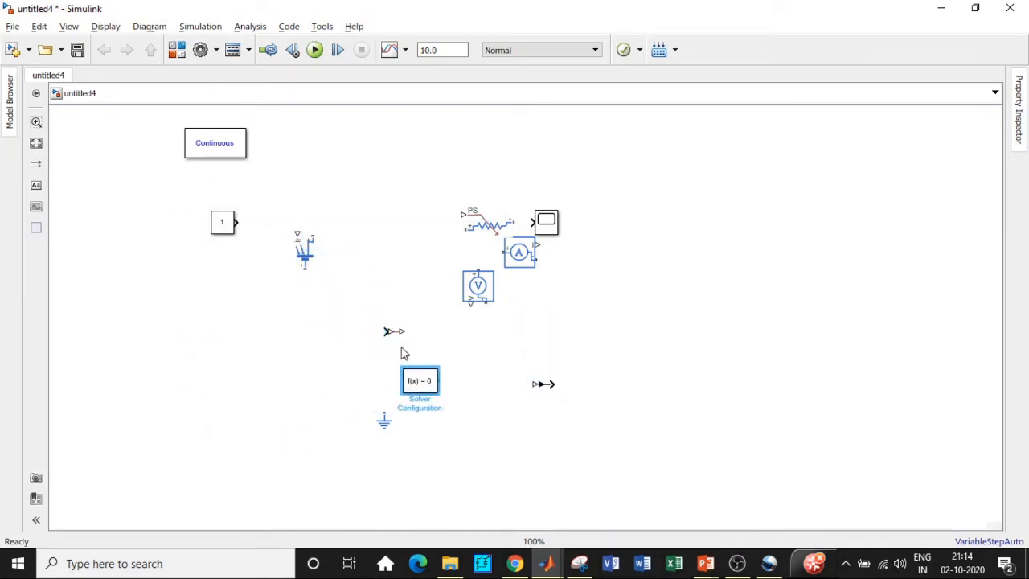
Step: Set the solar cell's open-circuit voltage Voc to 3 V
{"action": "left_click", "coordinate": [302, 263]}
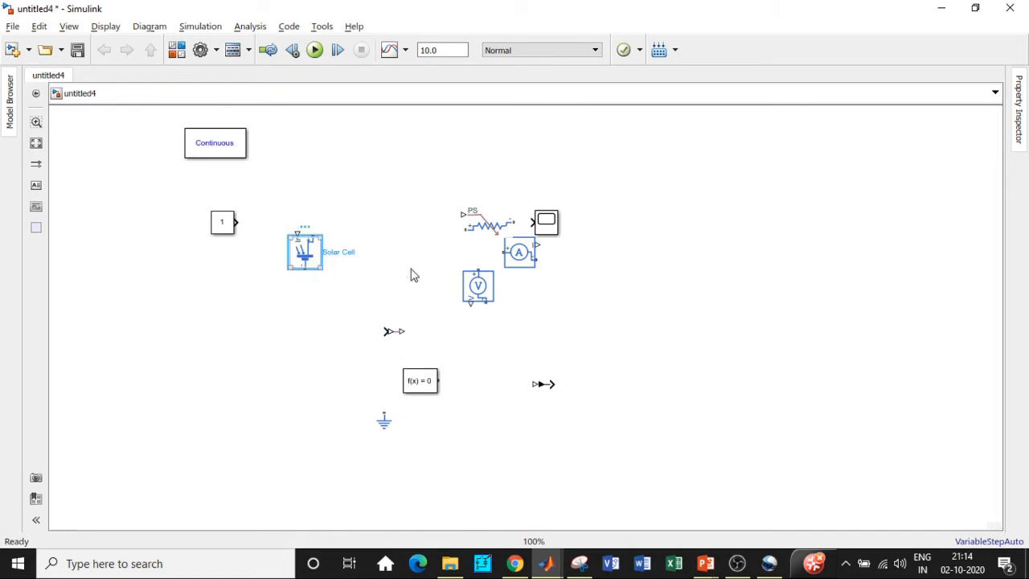
{"action": "double_click", "coordinate": [361, 253]}
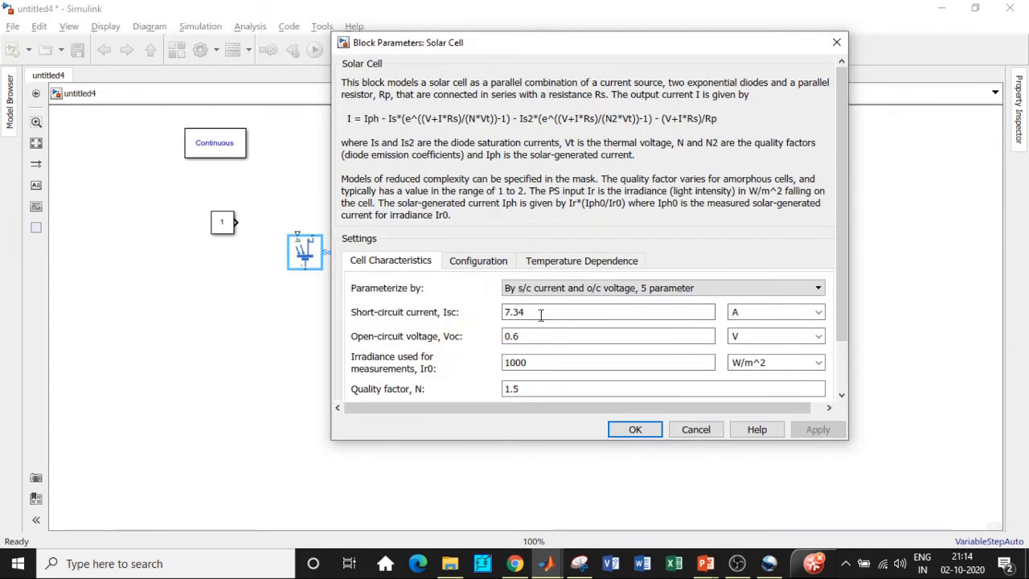
{"action": "double_click", "coordinate": [531, 336]}
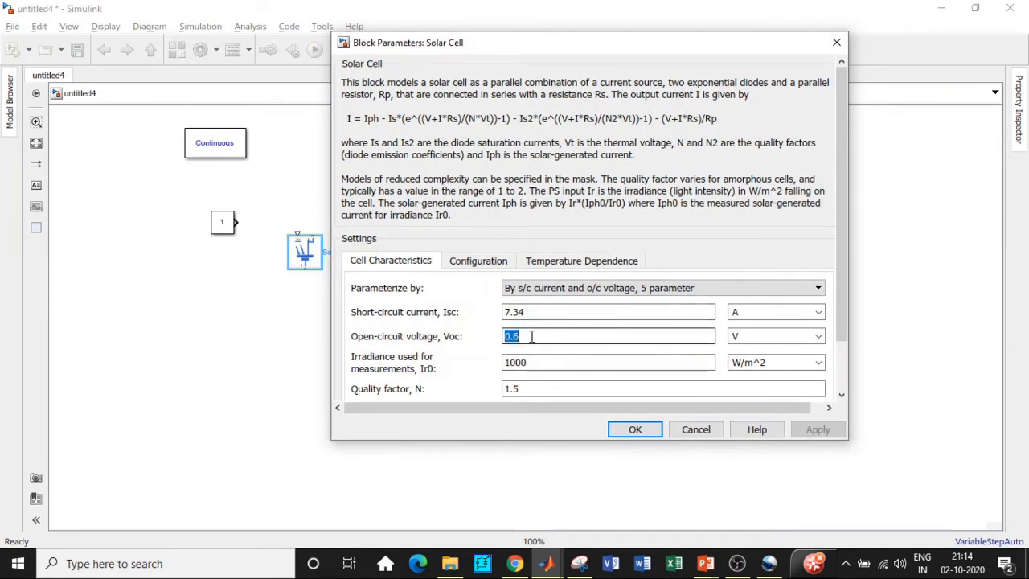
{"action": "type", "text": "3"}
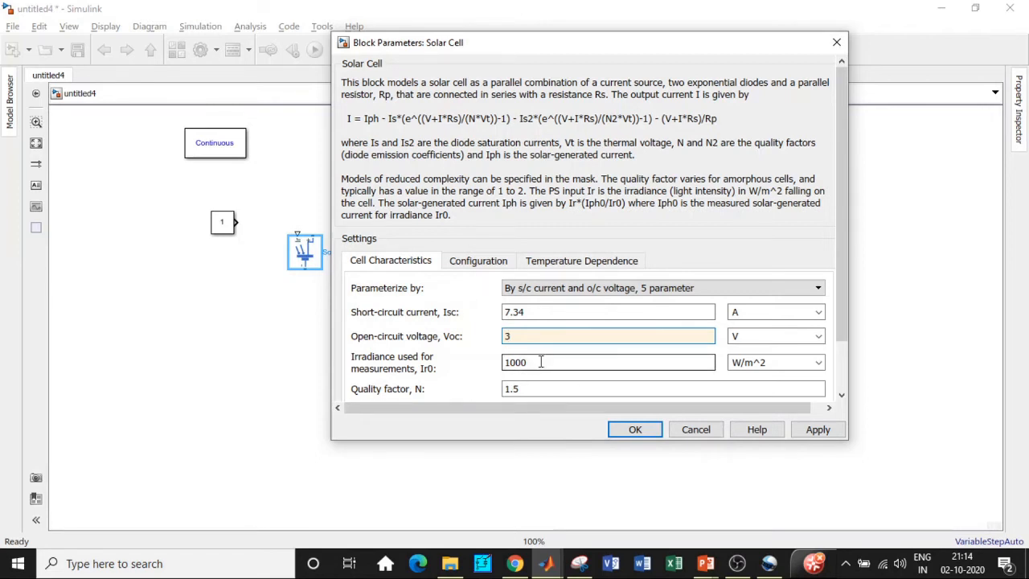
{"action": "left_click", "coordinate": [625, 427]}
Step: Duplicate the solar cell into four cells stacked vertically and move the constant block further left
{"action": "left_click", "coordinate": [308, 254]}
{"action": "left_click_drag", "start_coordinate": [307, 255], "coordinate": [298, 382]}
{"action": "key", "text": "ctrl+v"}
{"action": "left_click_drag", "start_coordinate": [323, 338], "coordinate": [294, 441]}
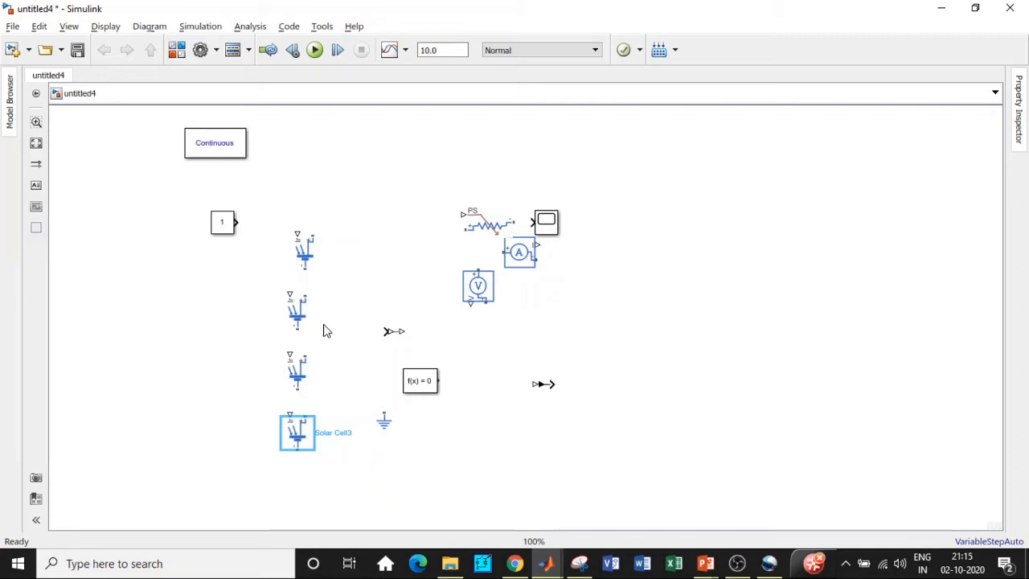
{"action": "left_click", "coordinate": [310, 257]}
{"action": "left_click_drag", "start_coordinate": [224, 222], "coordinate": [149, 222]}
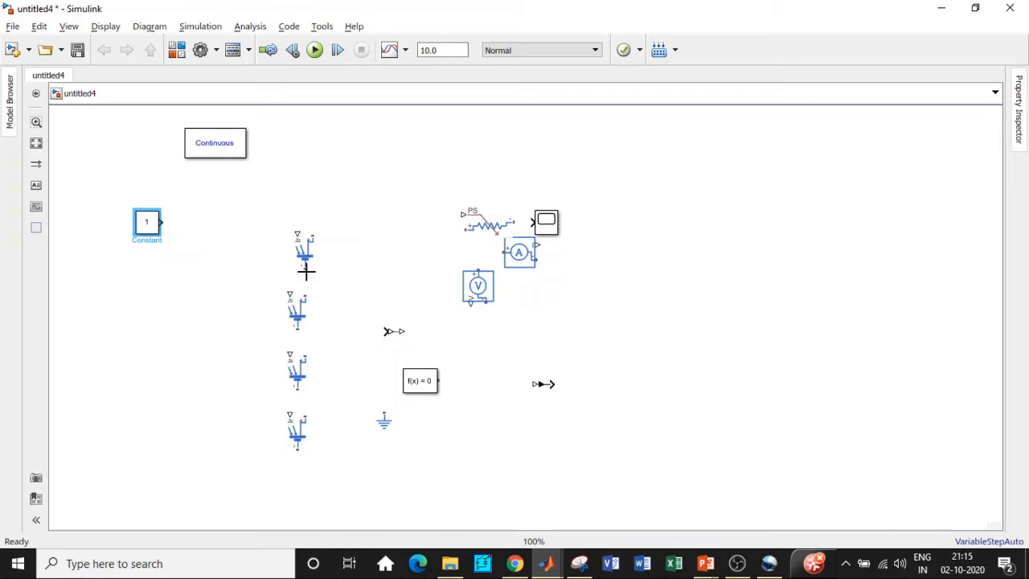
Step: Wire the four solar cells together in series
{"action": "left_click_drag", "start_coordinate": [307, 271], "coordinate": [303, 296]}
{"action": "mouse_move", "coordinate": [306, 356]}
{"action": "left_mouse_down"}
{"action": "mouse_move", "coordinate": [291, 325]}
{"action": "mouse_move", "coordinate": [298, 330]}
{"action": "left_mouse_up"}
{"action": "left_click_drag", "start_coordinate": [298, 388], "coordinate": [305, 416]}
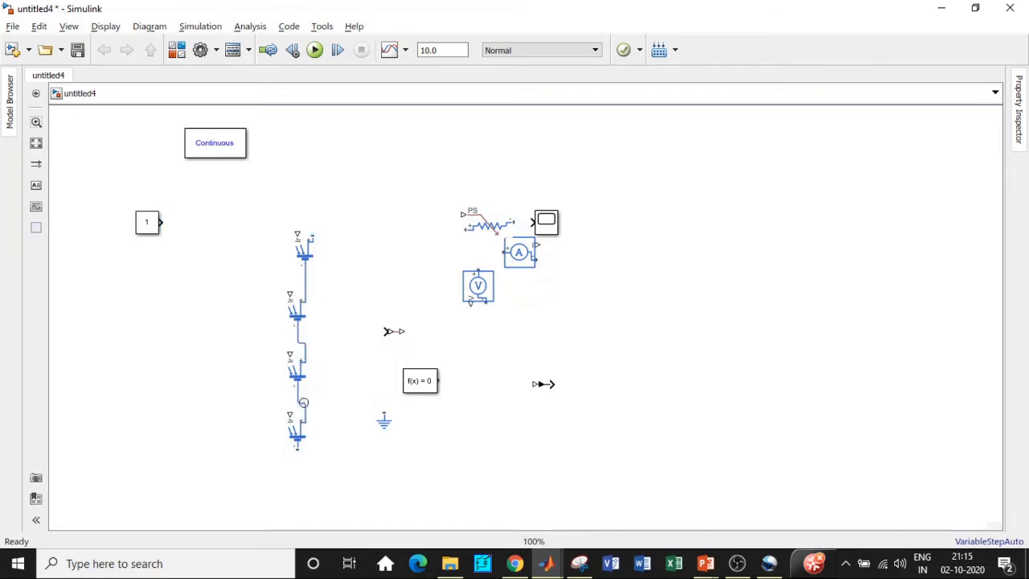
Step: Set the constant block's value to 1000
{"action": "left_click", "coordinate": [312, 234]}
{"action": "left_click", "coordinate": [143, 229]}
{"action": "double_click", "coordinate": [147, 226]}
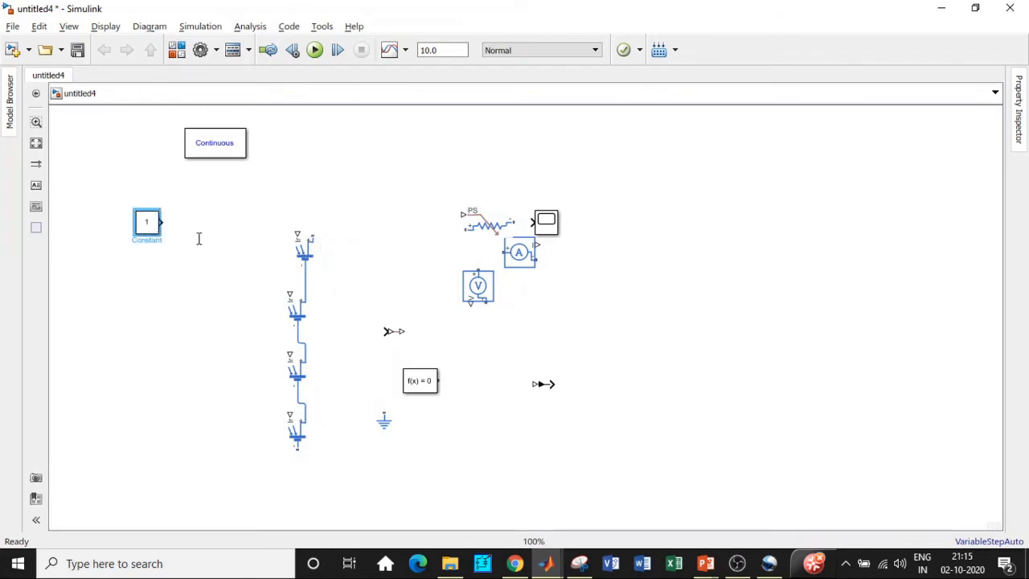
{"action": "left_click", "coordinate": [241, 234]}
{"action": "type", "text": "000"}
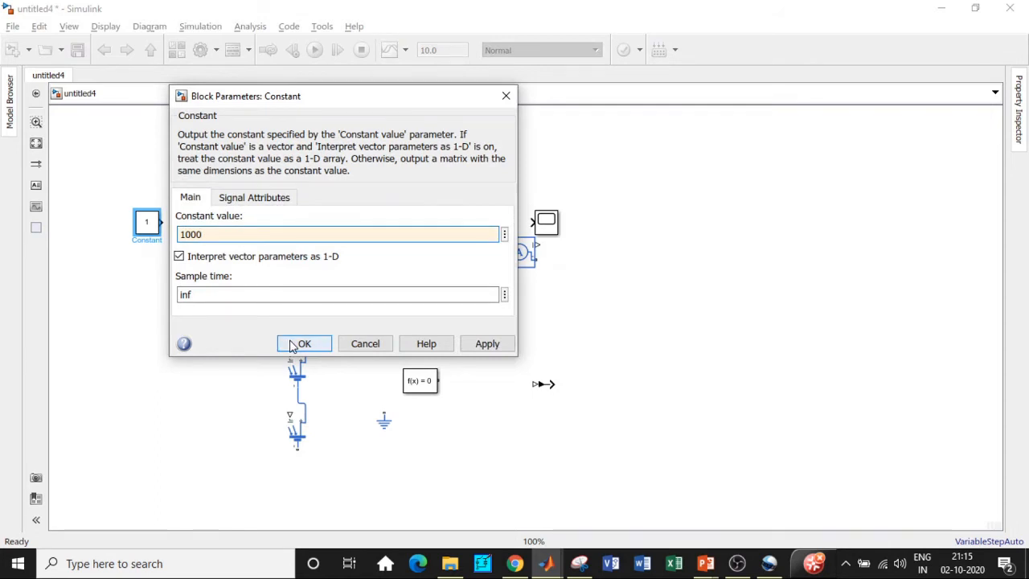
{"action": "left_click", "coordinate": [297, 344]}
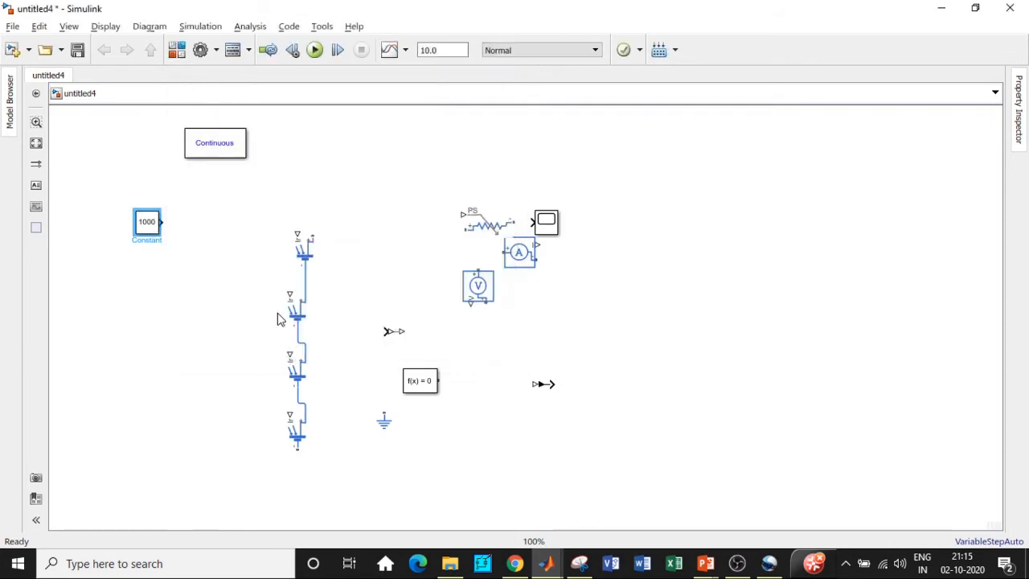
Step: Connect the constant through the Simulink-PS converter to the irradiance inputs of all four solar cells
{"action": "left_click_drag", "start_coordinate": [161, 222], "coordinate": [297, 233]}
{"action": "key", "text": "ctrl+z"}
{"action": "left_click", "coordinate": [150, 224]}
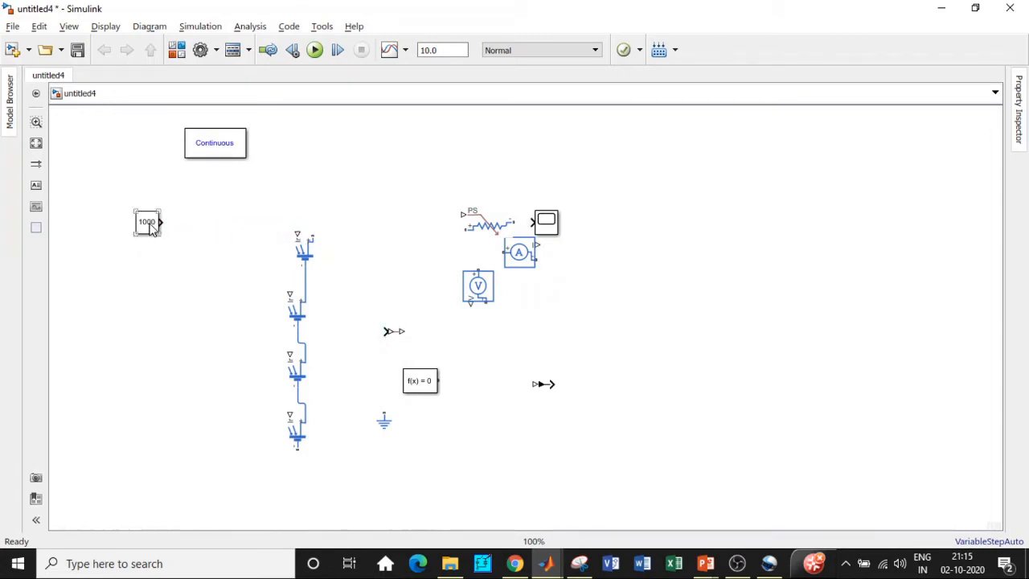
{"action": "left_click", "coordinate": [393, 331]}
{"action": "mouse_move", "coordinate": [393, 331]}
{"action": "left_mouse_down"}
{"action": "mouse_move", "coordinate": [207, 229]}
{"action": "mouse_move", "coordinate": [297, 230]}
{"action": "left_mouse_up"}
{"action": "mouse_move", "coordinate": [289, 292]}
{"action": "left_mouse_down"}
{"action": "mouse_move", "coordinate": [246, 230]}
{"action": "mouse_move", "coordinate": [256, 230]}
{"action": "left_mouse_up"}
{"action": "left_click_drag", "start_coordinate": [289, 354], "coordinate": [258, 286]}
{"action": "left_click_drag", "start_coordinate": [289, 414], "coordinate": [258, 346]}
Step: Move the Solver Configuration block to the lower left and connect the rotated variable resistor between the top and bottom cells
{"action": "left_click_drag", "start_coordinate": [408, 392], "coordinate": [146, 443]}
{"action": "left_click_drag", "start_coordinate": [487, 231], "coordinate": [314, 233]}
{"action": "key", "text": "ctrl+r"}
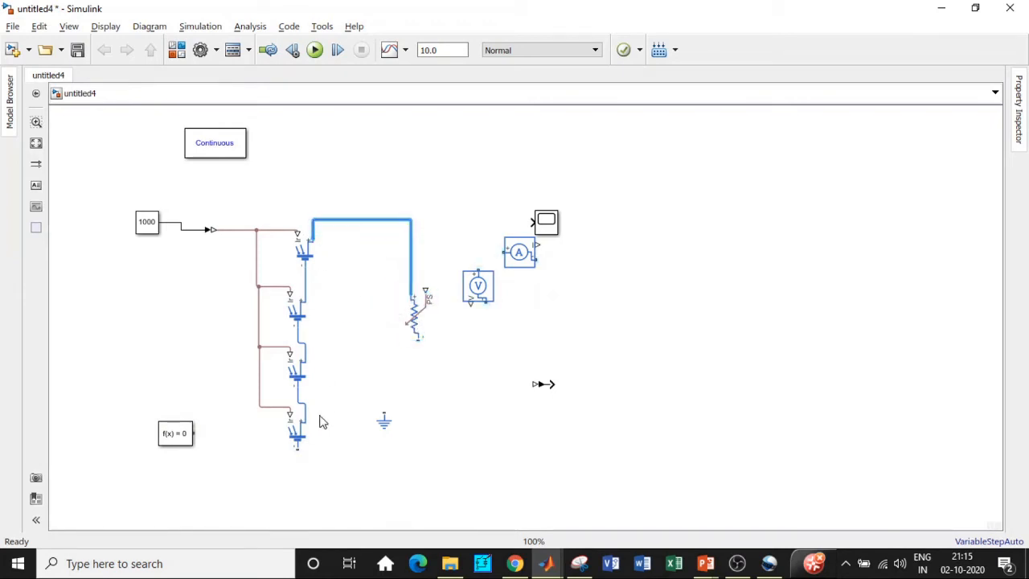
{"action": "left_click_drag", "start_coordinate": [302, 451], "coordinate": [418, 339]}
{"action": "left_click", "coordinate": [413, 314]}
Step: Move the voltage sensor aside, copy the 1000 constant, and wire the resistor's control input towards a converter beside it
{"action": "left_click_drag", "start_coordinate": [478, 286], "coordinate": [598, 308]}
{"action": "left_click", "coordinate": [146, 222]}
{"action": "left_click_drag", "start_coordinate": [148, 224], "coordinate": [522, 338]}
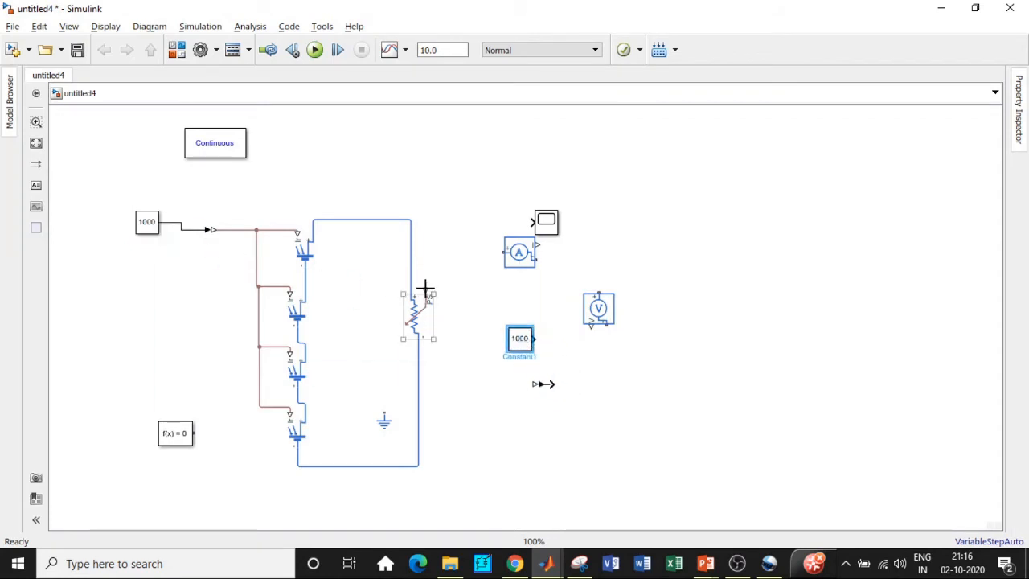
{"action": "left_click_drag", "start_coordinate": [519, 339], "coordinate": [478, 361]}
{"action": "left_click_drag", "start_coordinate": [427, 289], "coordinate": [515, 338]}
{"action": "left_click_drag", "start_coordinate": [542, 384], "coordinate": [469, 374]}
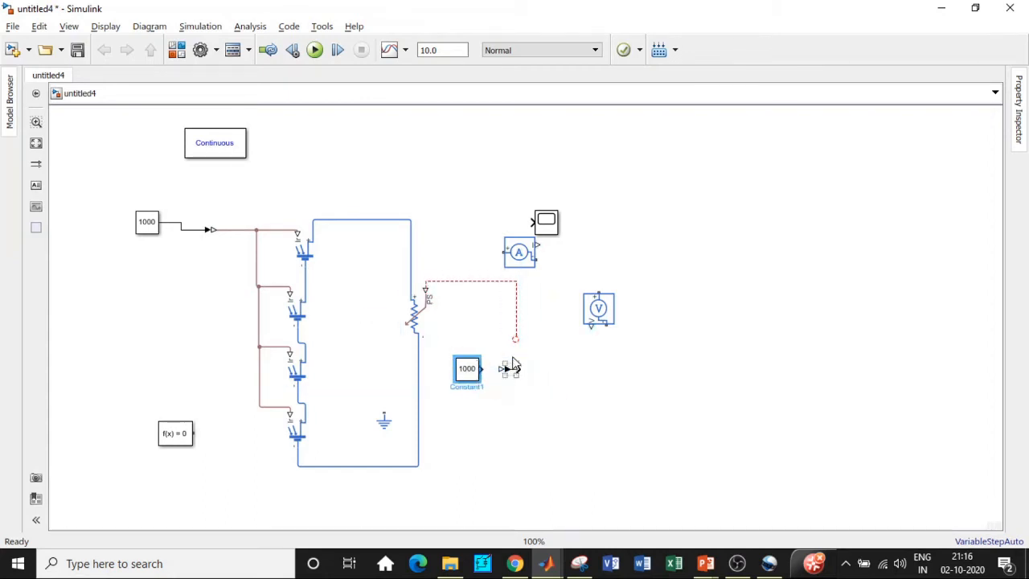
{"action": "mouse_move", "coordinate": [515, 340]}
{"action": "left_mouse_down"}
{"action": "mouse_move", "coordinate": [502, 347]}
{"action": "mouse_move", "coordinate": [492, 402]}
{"action": "left_mouse_up"}
{"action": "mouse_move", "coordinate": [515, 369]}
{"action": "left_mouse_down"}
{"action": "mouse_move", "coordinate": [509, 400]}
{"action": "mouse_move", "coordinate": [519, 369]}
{"action": "mouse_move", "coordinate": [547, 399]}
{"action": "mouse_move", "coordinate": [508, 369]}
{"action": "mouse_move", "coordinate": [497, 421]}
{"action": "left_mouse_up"}
{"action": "left_click", "coordinate": [514, 368]}
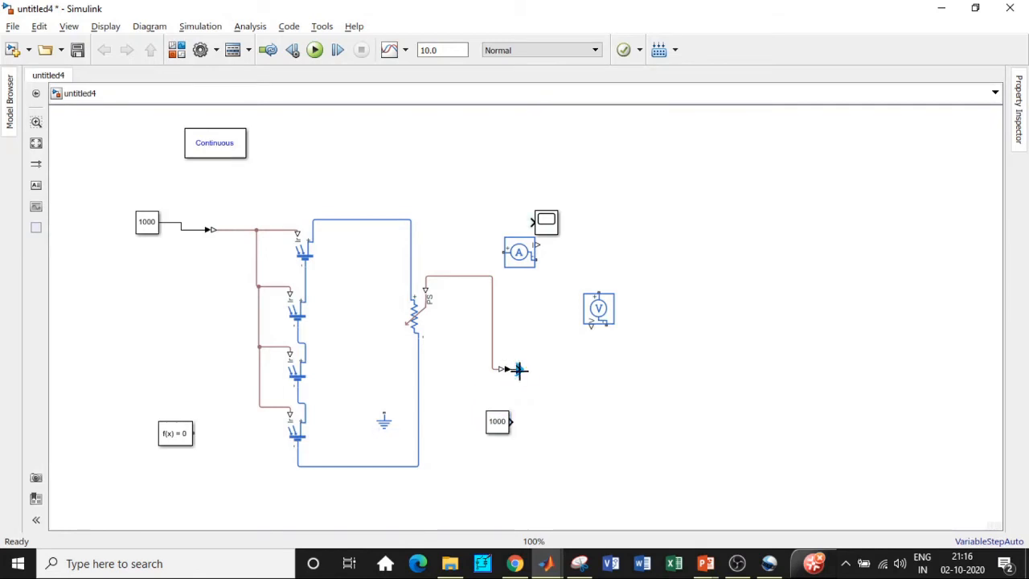
Step: Copy the Simulink-PS converter next to the new constant and move the PS-Simulink converter above the circuit
{"action": "left_click", "coordinate": [296, 312]}
{"action": "left_click", "coordinate": [215, 232]}
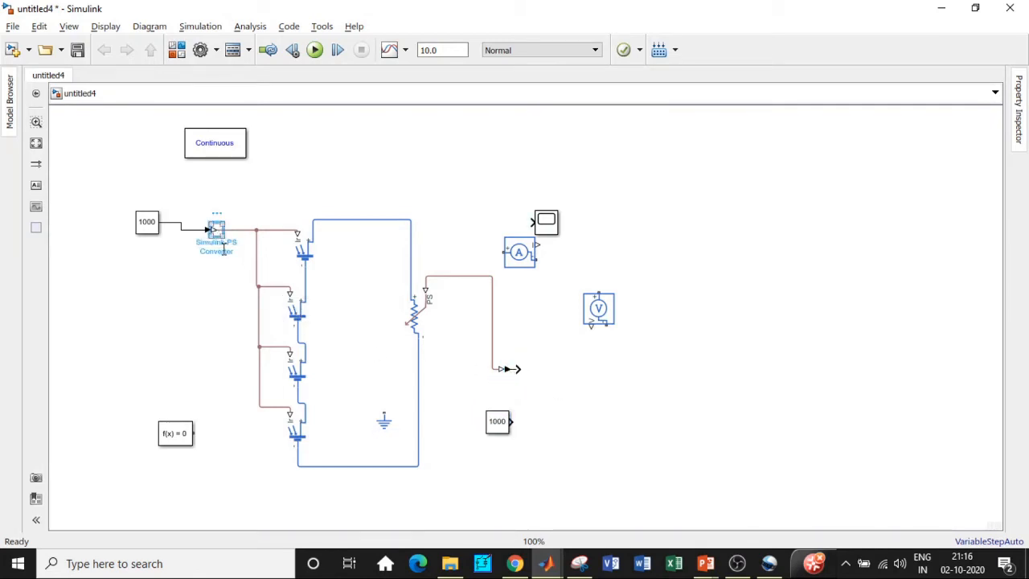
{"action": "left_click", "coordinate": [513, 368]}
{"action": "left_click", "coordinate": [222, 234]}
{"action": "left_click_drag", "start_coordinate": [232, 241], "coordinate": [544, 425]}
{"action": "left_click", "coordinate": [511, 369]}
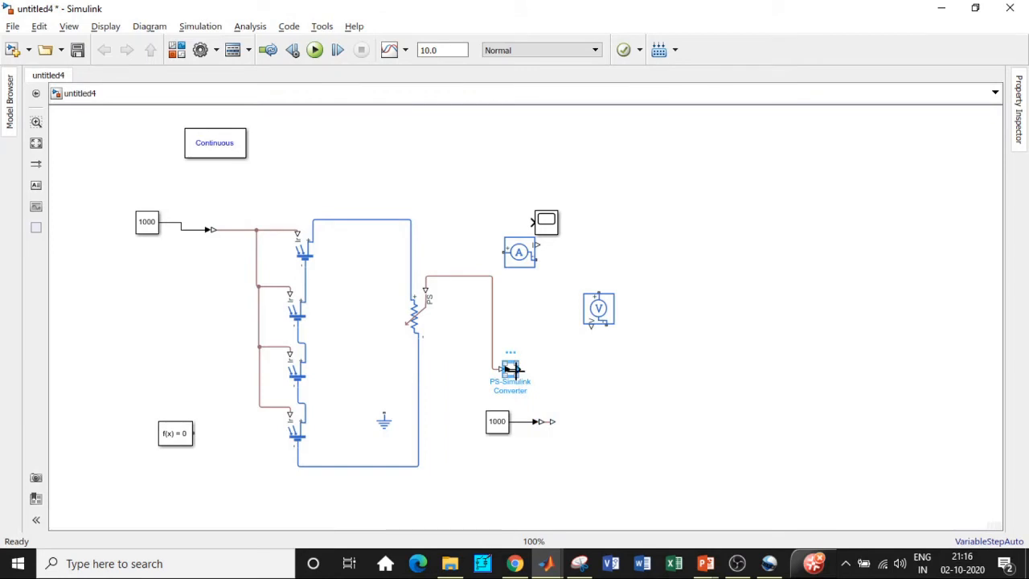
{"action": "key", "text": "Delete"}
{"action": "key", "text": "ctrl+v"}
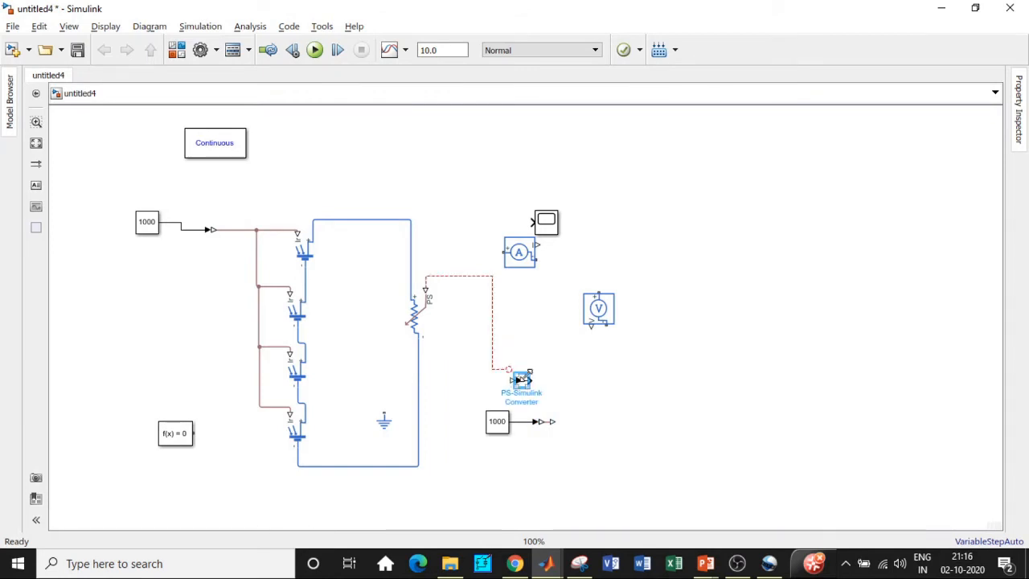
{"action": "left_click_drag", "start_coordinate": [523, 385], "coordinate": [422, 174]}
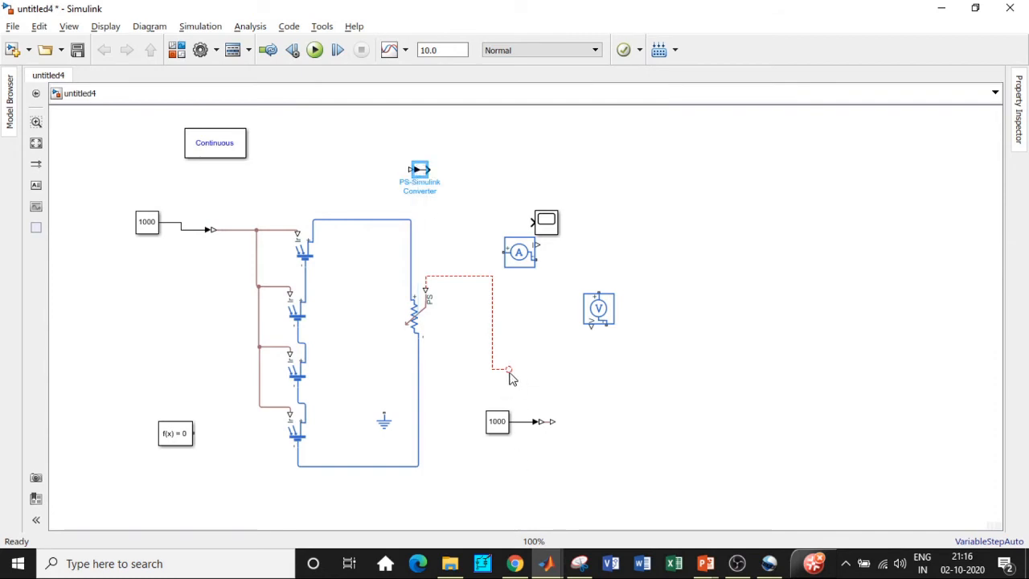
Step: Connect the second 1000 constant through the new Simulink-PS converter to the resistor's control input
{"action": "left_click", "coordinate": [545, 423]}
{"action": "left_click_drag", "start_coordinate": [555, 421], "coordinate": [505, 370]}
{"action": "left_click", "coordinate": [501, 433]}
{"action": "left_click_drag", "start_coordinate": [500, 433], "coordinate": [464, 399]}
{"action": "left_click_drag", "start_coordinate": [540, 422], "coordinate": [511, 441]}
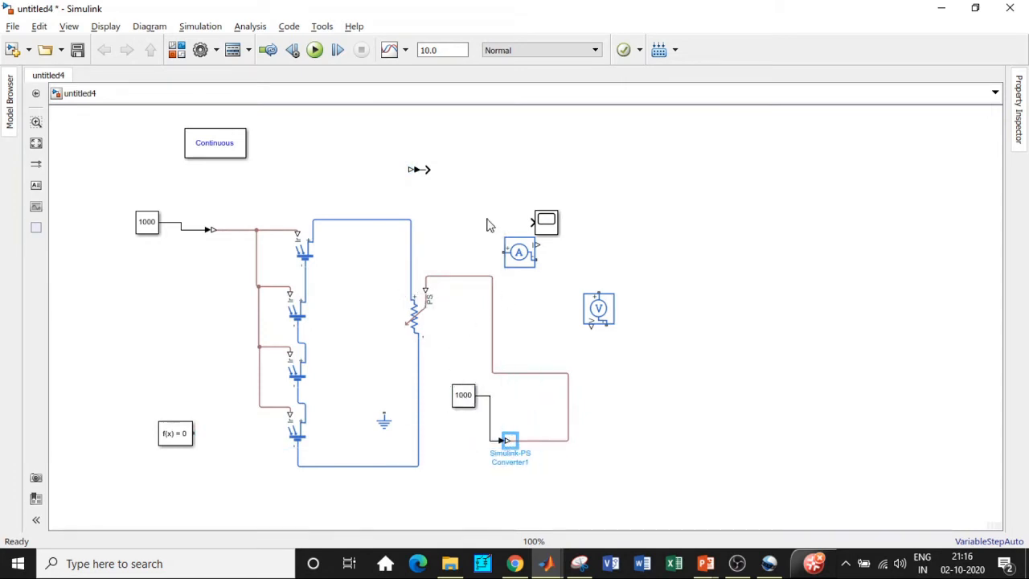
Step: Insert the current sensor in series with the resistor and connect the voltage sensor across the solar array
{"action": "mouse_move", "coordinate": [515, 257]}
{"action": "left_mouse_down"}
{"action": "mouse_move", "coordinate": [482, 246]}
{"action": "mouse_move", "coordinate": [371, 256]}
{"action": "mouse_move", "coordinate": [376, 229]}
{"action": "mouse_move", "coordinate": [345, 220]}
{"action": "mouse_move", "coordinate": [407, 249]}
{"action": "mouse_move", "coordinate": [410, 295]}
{"action": "left_mouse_up"}
{"action": "left_click", "coordinate": [357, 220]}
{"action": "key", "text": "Delete"}
{"action": "left_click_drag", "start_coordinate": [599, 299], "coordinate": [343, 230]}
{"action": "left_click_drag", "start_coordinate": [351, 341], "coordinate": [350, 451]}
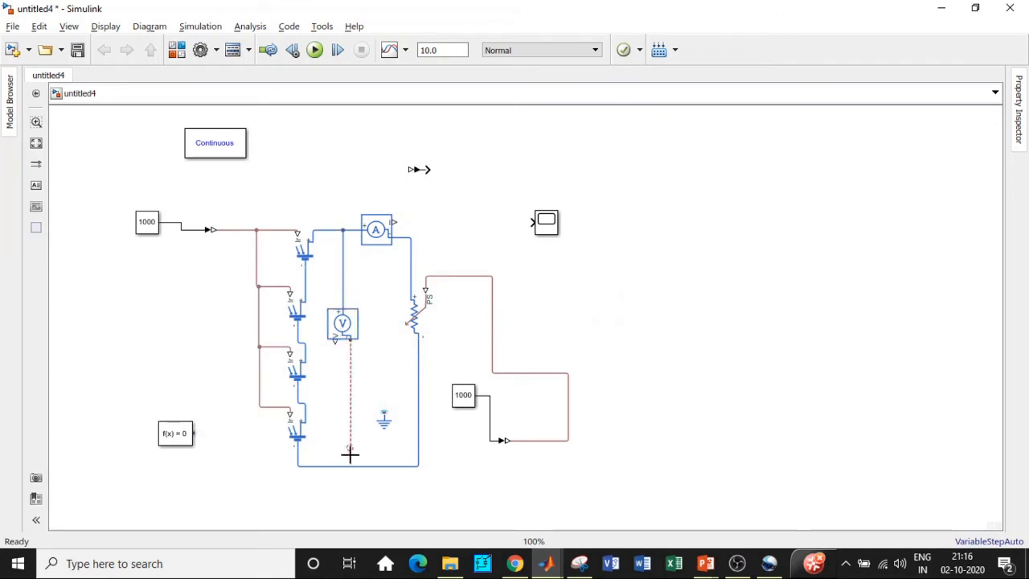
Step: Connect the ground and the Solver Configuration block to the circuit's bottom wire
{"action": "left_click_drag", "start_coordinate": [383, 419], "coordinate": [335, 466]}
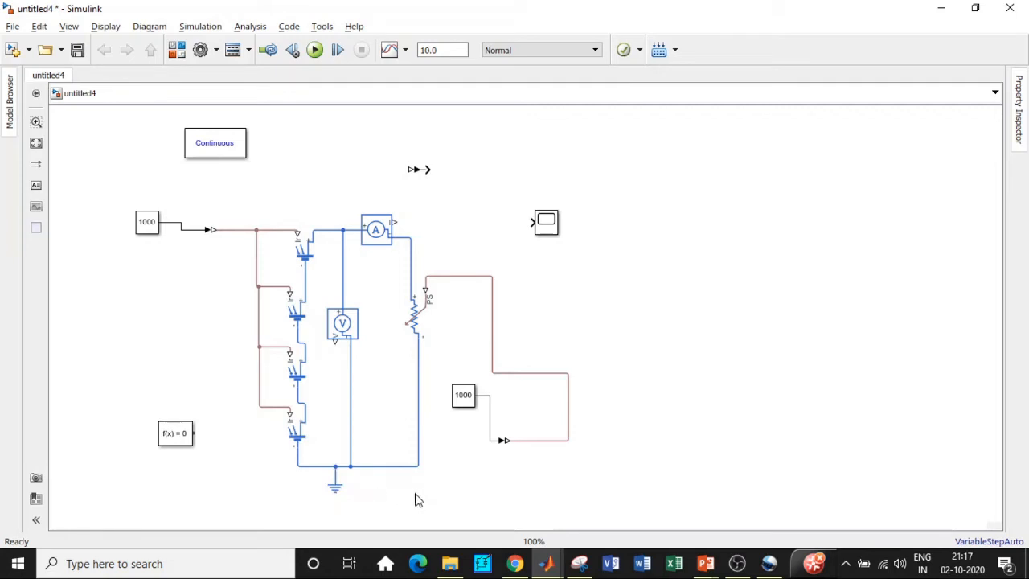
{"action": "left_click", "coordinate": [187, 435]}
{"action": "left_click", "coordinate": [209, 338]}
{"action": "left_click_drag", "start_coordinate": [195, 432], "coordinate": [295, 464]}
Step: Move the PS-Simulink converter up and wire the voltage sensor's output into it
{"action": "left_click", "coordinate": [419, 170]}
{"action": "left_click_drag", "start_coordinate": [423, 175], "coordinate": [482, 189]}
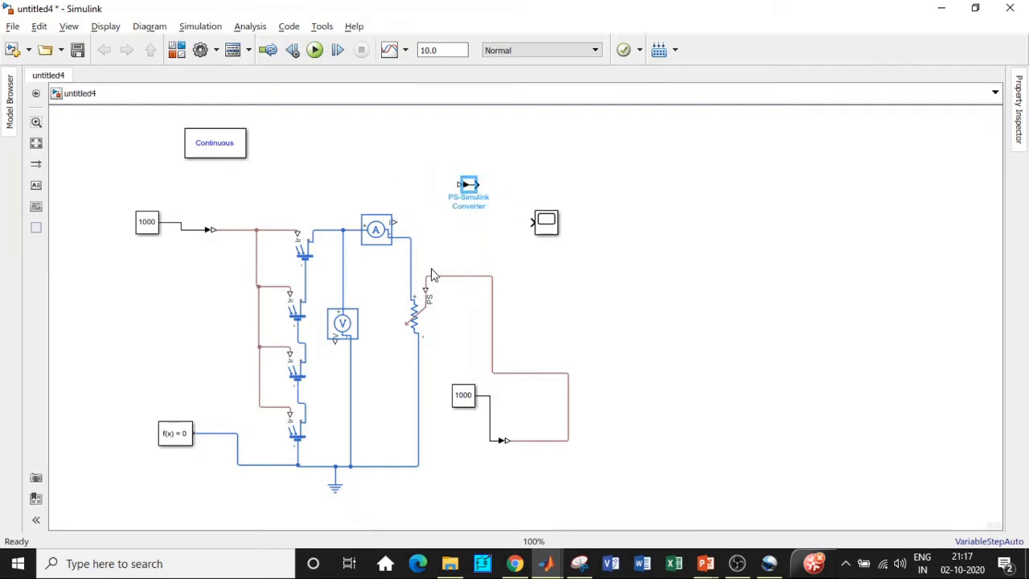
{"action": "left_click", "coordinate": [343, 338]}
{"action": "mouse_move", "coordinate": [334, 341]}
{"action": "left_mouse_down"}
{"action": "mouse_move", "coordinate": [411, 287]}
{"action": "mouse_move", "coordinate": [456, 187]}
{"action": "left_mouse_up"}
{"action": "left_click", "coordinate": [354, 326]}
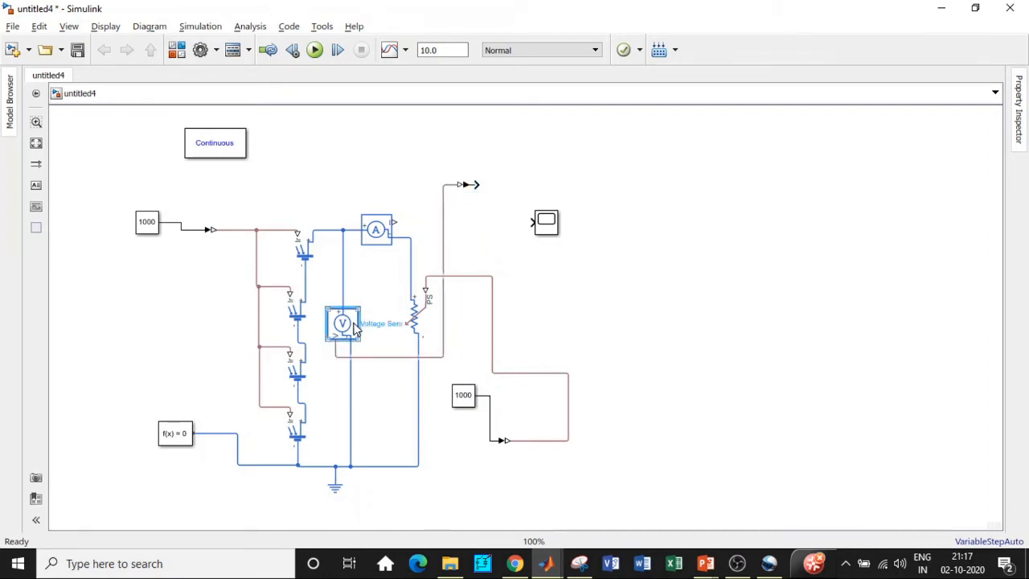
Step: Connect the PS-Simulink converter's output to the scope
{"action": "left_click", "coordinate": [471, 188]}
{"action": "mouse_move", "coordinate": [476, 180]}
{"action": "left_mouse_down"}
{"action": "mouse_move", "coordinate": [533, 222]}
{"action": "mouse_move", "coordinate": [519, 232]}
{"action": "mouse_move", "coordinate": [516, 190]}
{"action": "left_mouse_up"}
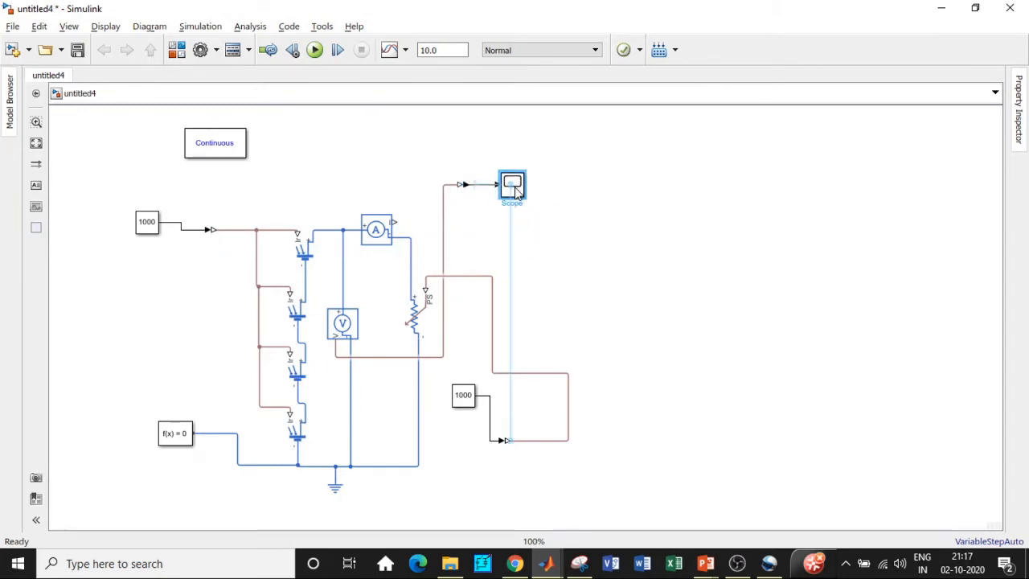
{"action": "left_click", "coordinate": [466, 186]}
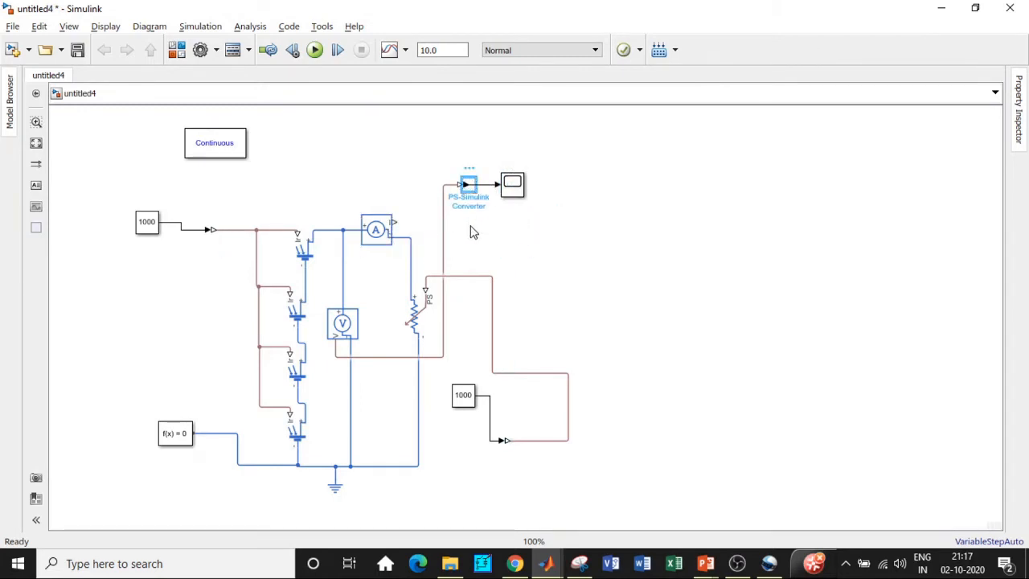
Step: Copy the PS-Simulink converter and connect the current sensor's output to the copy
{"action": "key", "text": "ctrl+c"}
{"action": "key", "text": "ctrl+v"}
{"action": "left_click_drag", "start_coordinate": [482, 201], "coordinate": [478, 227]}
{"action": "left_click_drag", "start_coordinate": [392, 222], "coordinate": [454, 227]}
Step: Copy the scope and connect the second converter's output to the new scope
{"action": "left_click", "coordinate": [512, 184]}
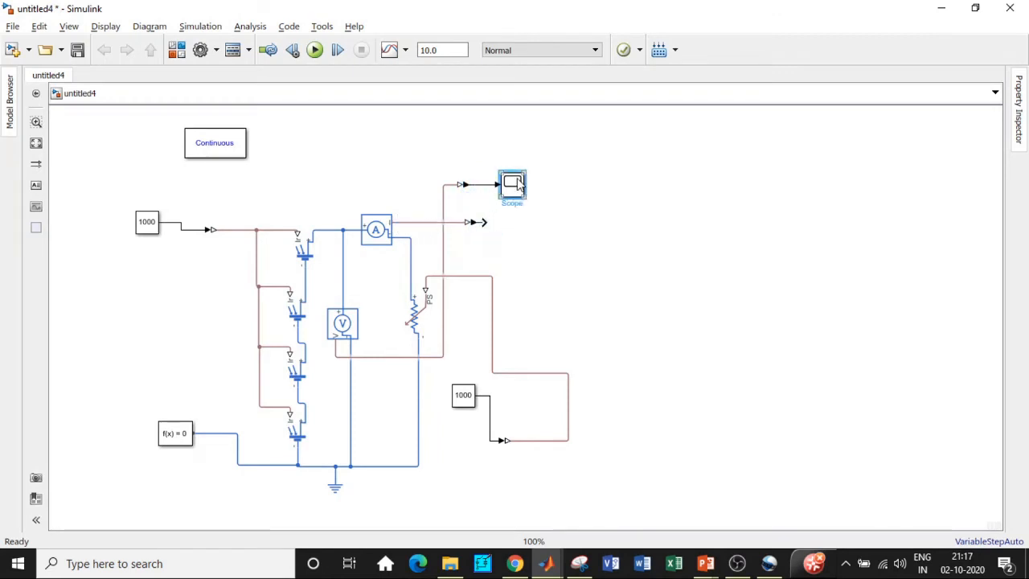
{"action": "key", "text": "ctrl+c"}
{"action": "key", "text": "ctrl+v"}
{"action": "left_click_drag", "start_coordinate": [520, 199], "coordinate": [527, 222]}
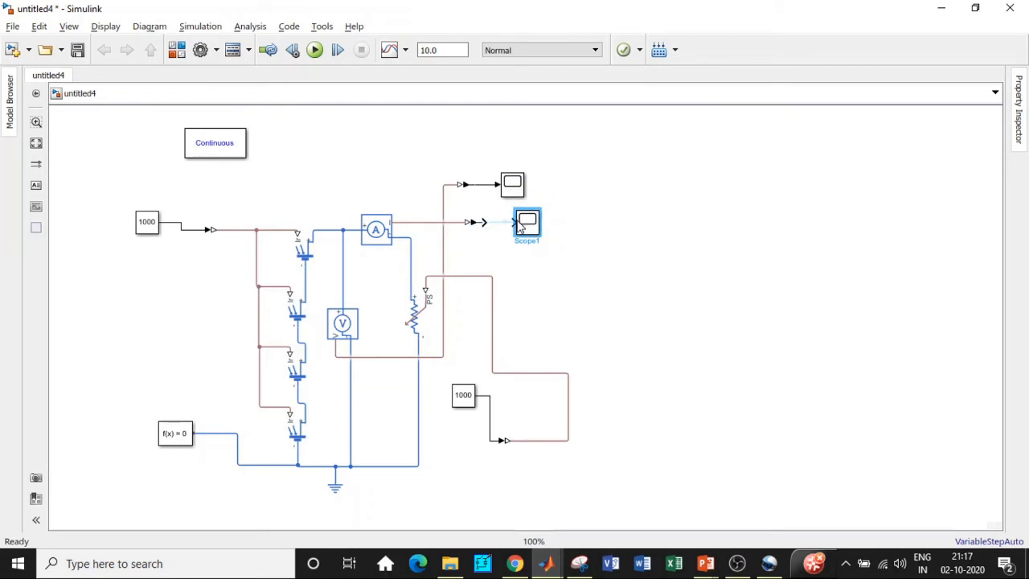
{"action": "left_click", "coordinate": [590, 257]}
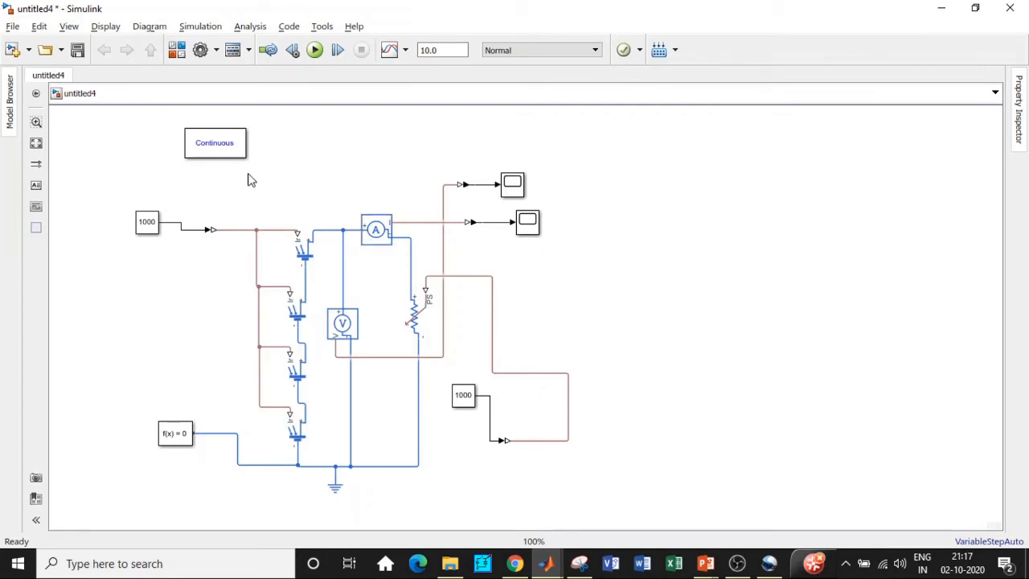
Step: Open the Library Browser, search for controlled voltage source, and add the Controlled Voltage Source block to the model
{"action": "left_click", "coordinate": [177, 50]}
{"action": "left_click", "coordinate": [384, 55]}
{"action": "key", "text": "BackSpace"}
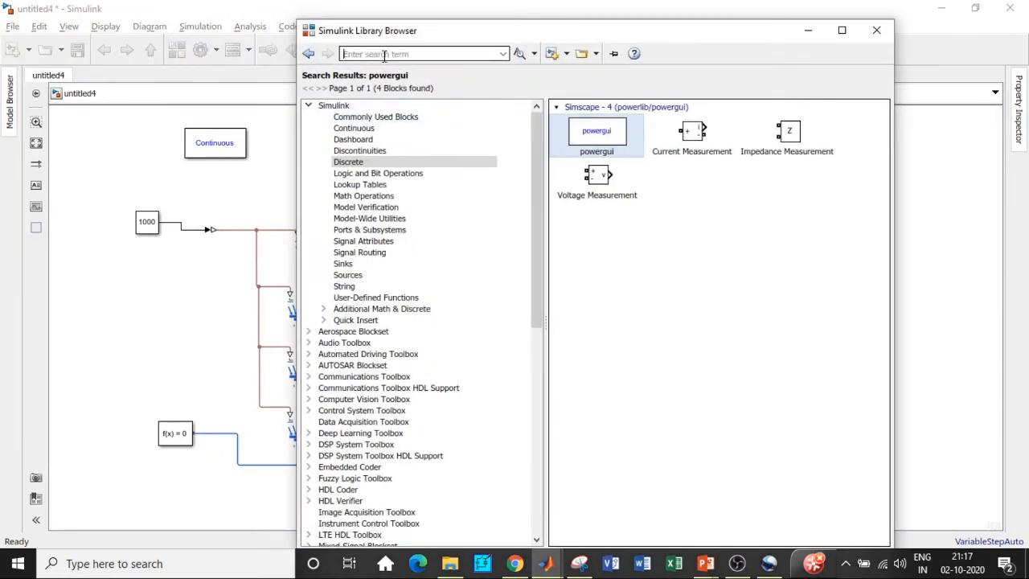
{"action": "type", "text": "c"}
{"action": "left_click", "coordinate": [413, 105]}
{"action": "left_click", "coordinate": [405, 53]}
{"action": "key", "text": "Return"}
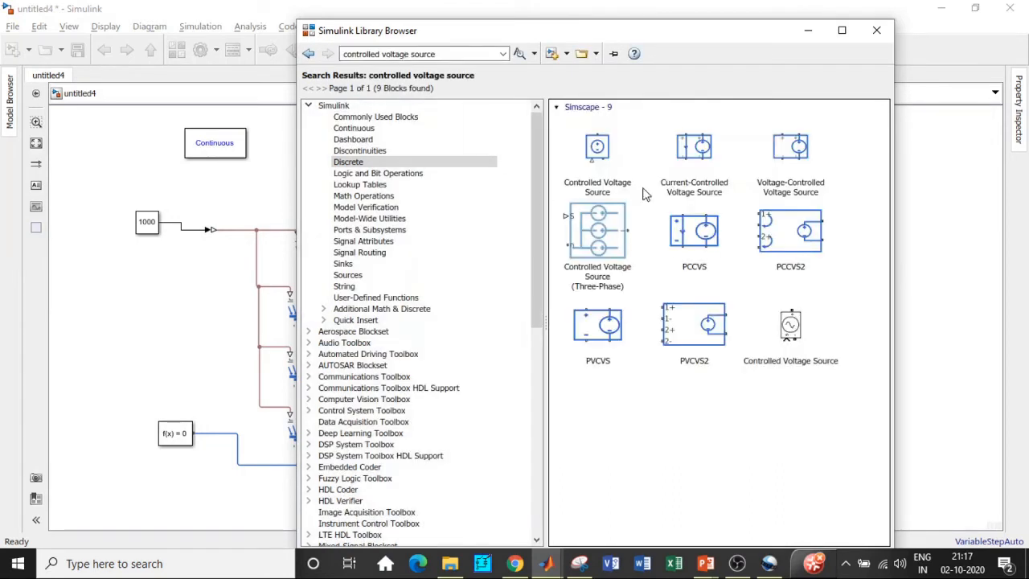
{"action": "left_click", "coordinate": [792, 326]}
{"action": "right_click", "coordinate": [795, 325]}
{"action": "left_click", "coordinate": [813, 335]}
Step: Search the library for Series RLC and inspect the Series RLC Branch block
{"action": "double_click", "coordinate": [411, 53]}
{"action": "type", "text": "A"}
{"action": "triple_click", "coordinate": [411, 53]}
{"action": "type", "text": "ser"}
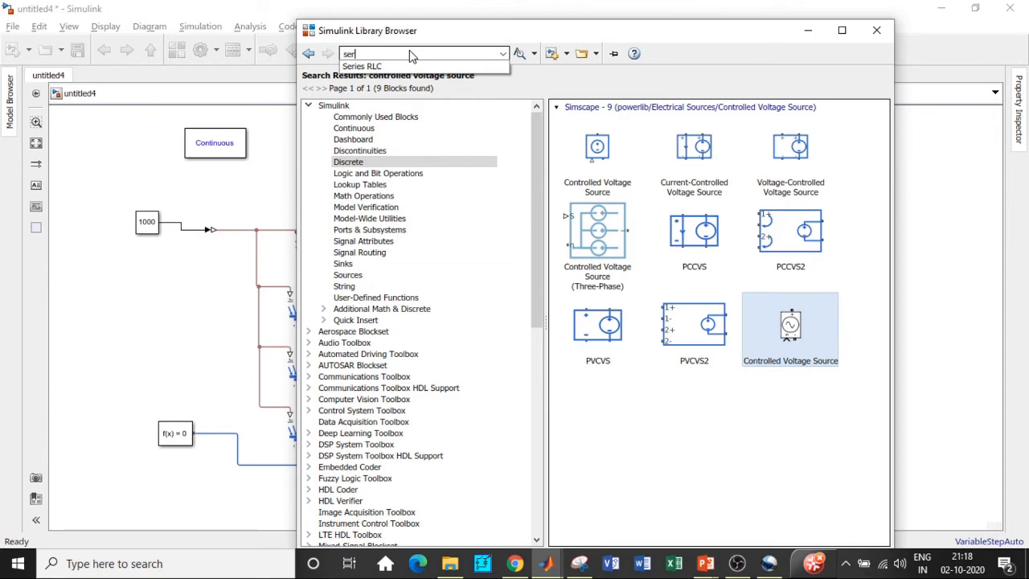
{"action": "left_click", "coordinate": [396, 66]}
{"action": "key", "text": "Return"}
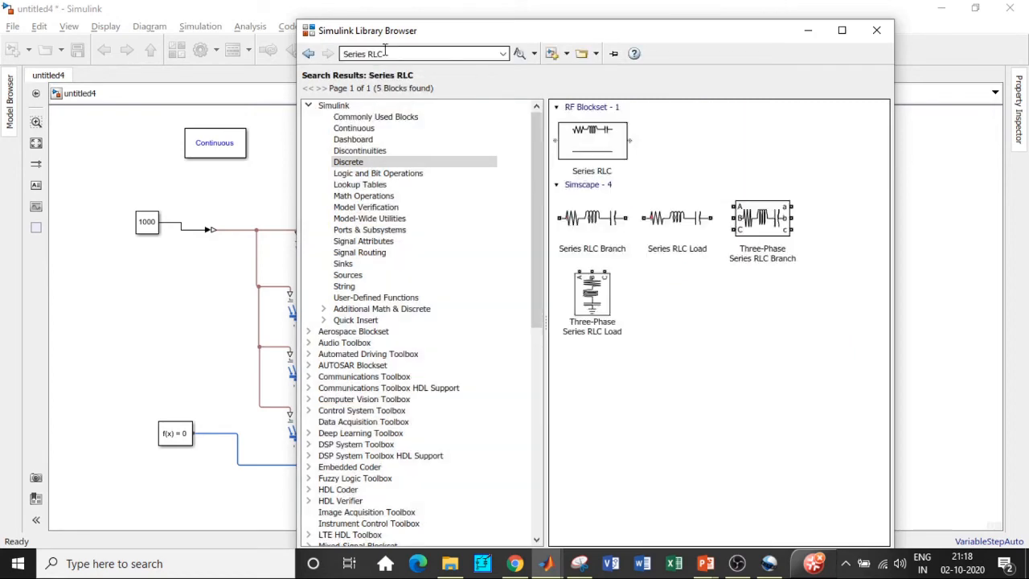
{"action": "left_click", "coordinate": [576, 211]}
{"action": "right_click", "coordinate": [601, 214]}
{"action": "key", "text": "Escape"}
Step: Search the library for Mosfet and add the Mosfet block to the model
{"action": "triple_click", "coordinate": [390, 53]}
{"action": "key", "text": "BackSpace"}
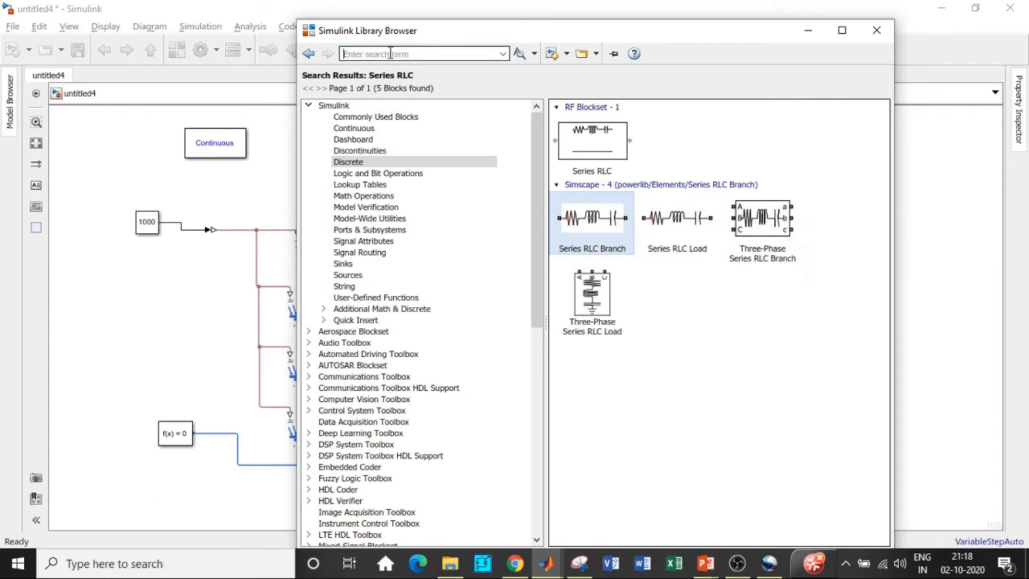
{"action": "type", "text": "Mosfet"}
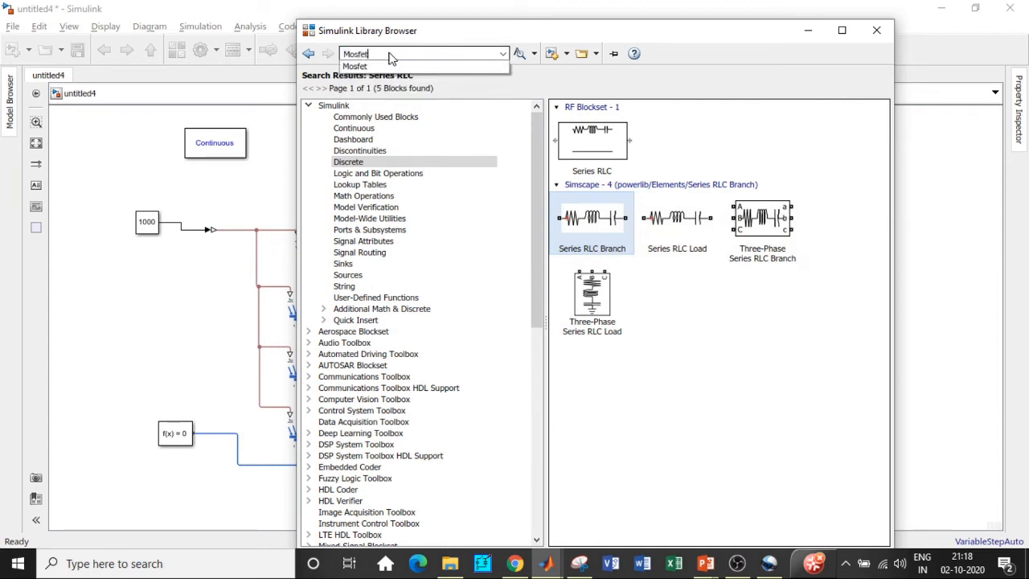
{"action": "left_click", "coordinate": [386, 70]}
{"action": "double_click", "coordinate": [376, 52]}
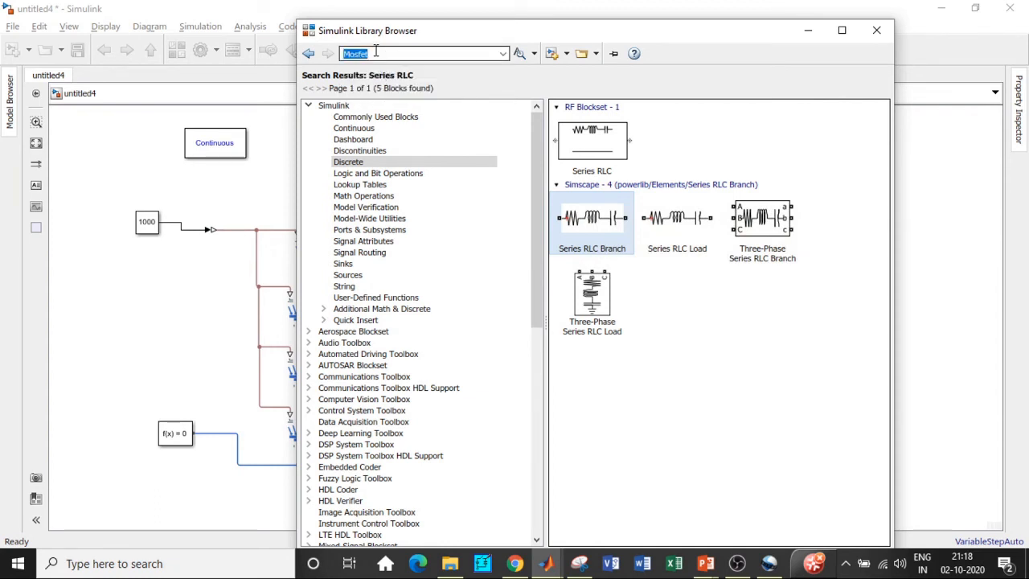
{"action": "key", "text": "Return"}
{"action": "scroll", "coordinate": [764, 458], "scroll_direction": "down", "scroll_amount": 2}
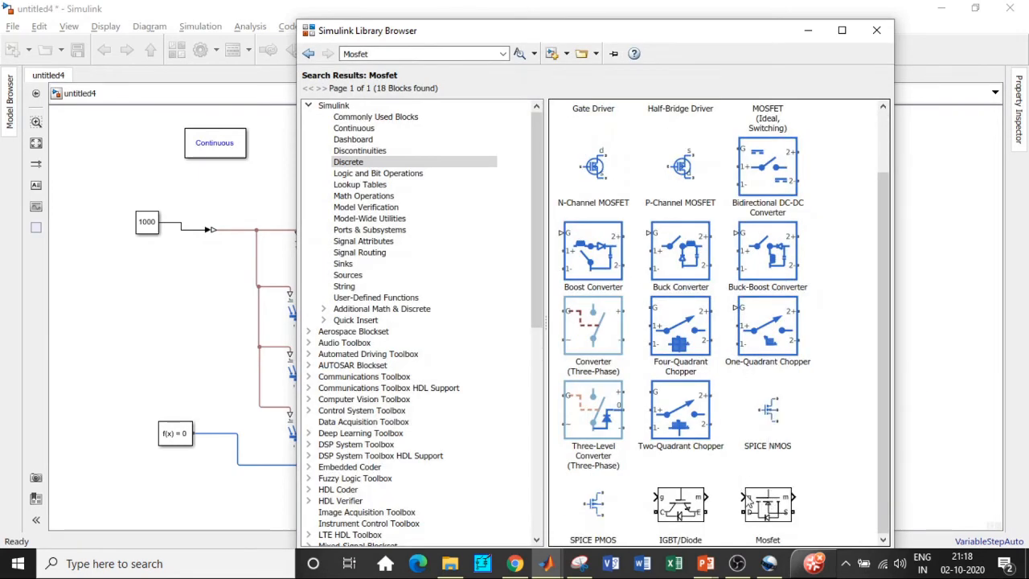
{"action": "left_click", "coordinate": [771, 506]}
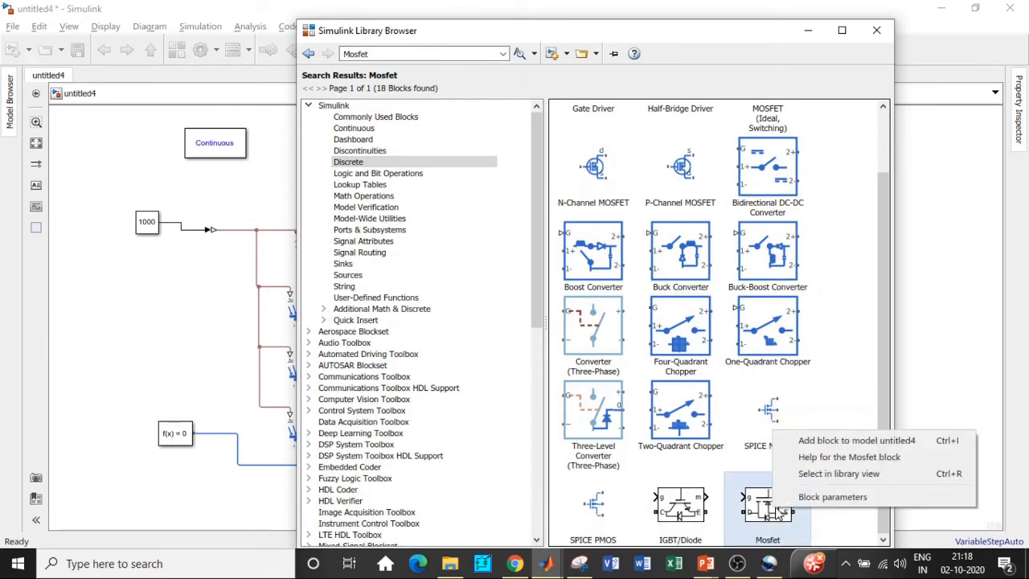
{"action": "left_click", "coordinate": [805, 440]}
Step: Search the library for Voltage measurement and add the Voltage Measurement block to the model
{"action": "double_click", "coordinate": [372, 53]}
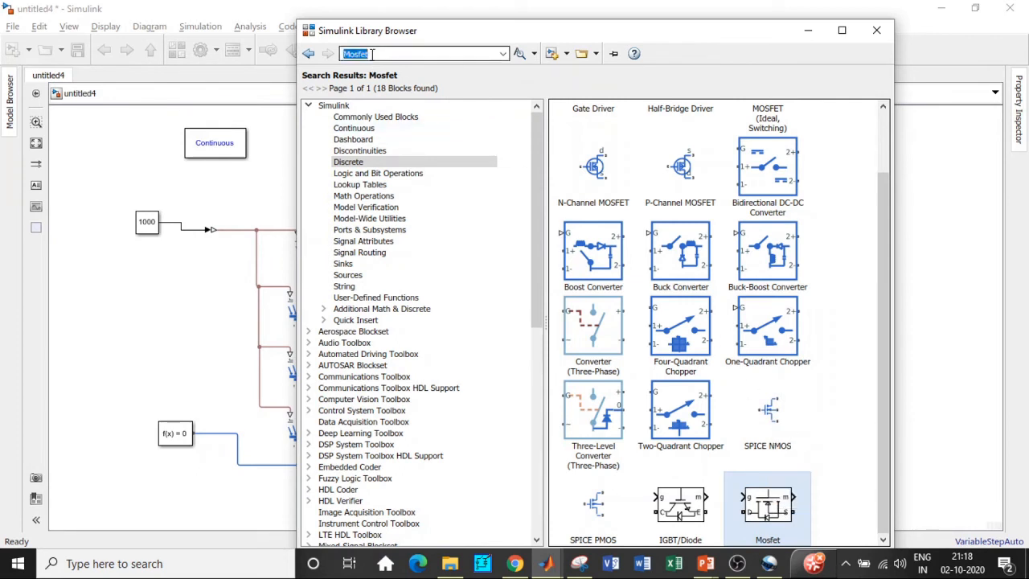
{"action": "key", "text": "BackSpace"}
{"action": "type", "text": "Vol"}
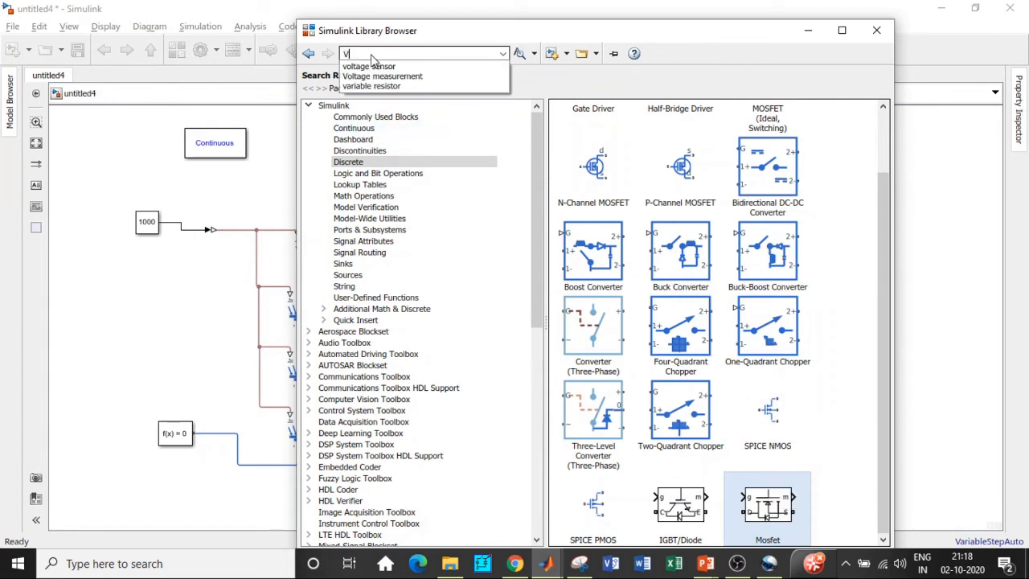
{"action": "left_click", "coordinate": [392, 76]}
{"action": "key", "text": "Return"}
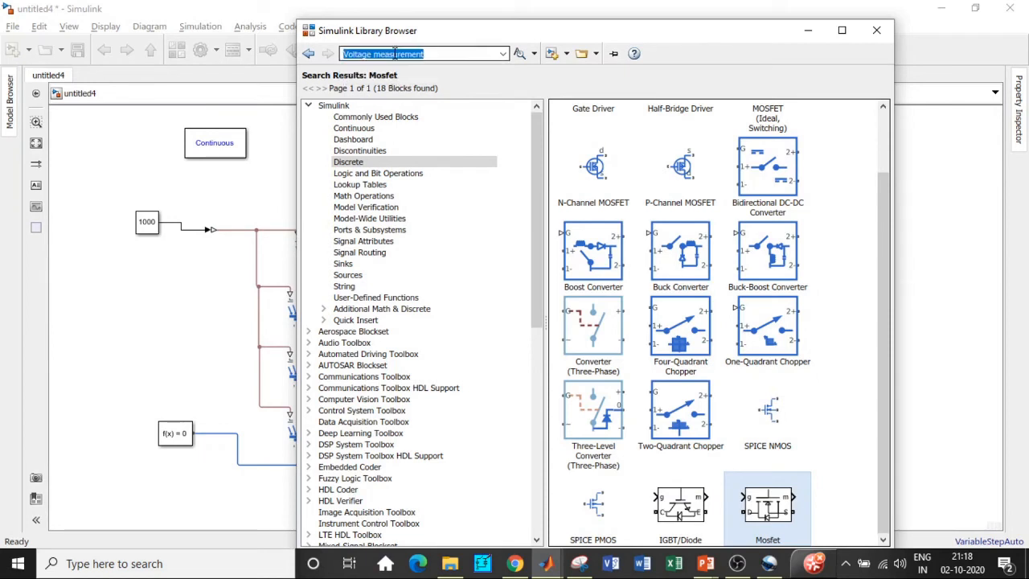
{"action": "right_click", "coordinate": [587, 131]}
Step: Search the library for scope, add a Scope block to the model, and close the Library Browser
{"action": "left_click", "coordinate": [428, 53]}
{"action": "key", "text": "ctrl+a"}
{"action": "type", "text": "scope"}
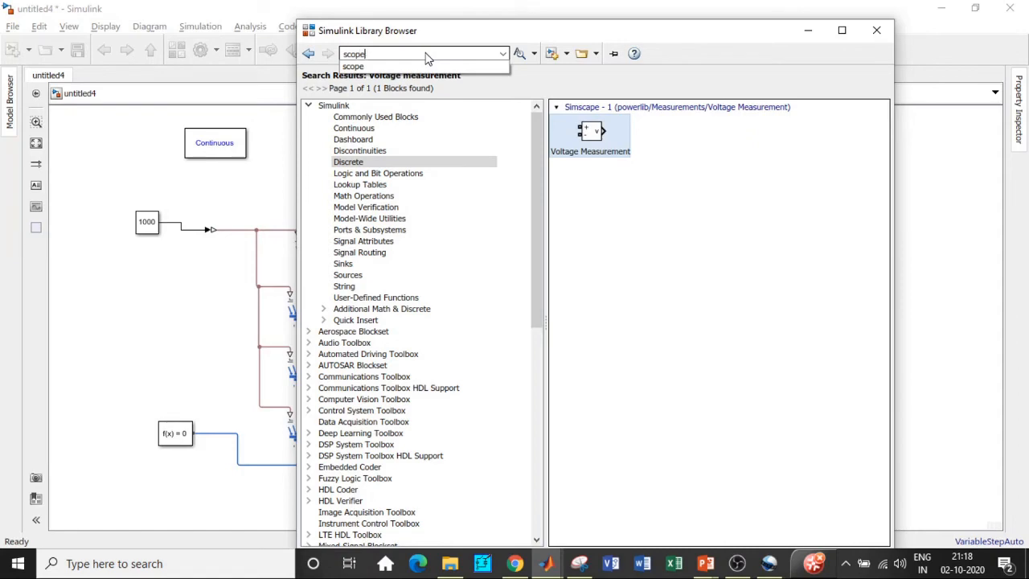
{"action": "key", "text": "Return"}
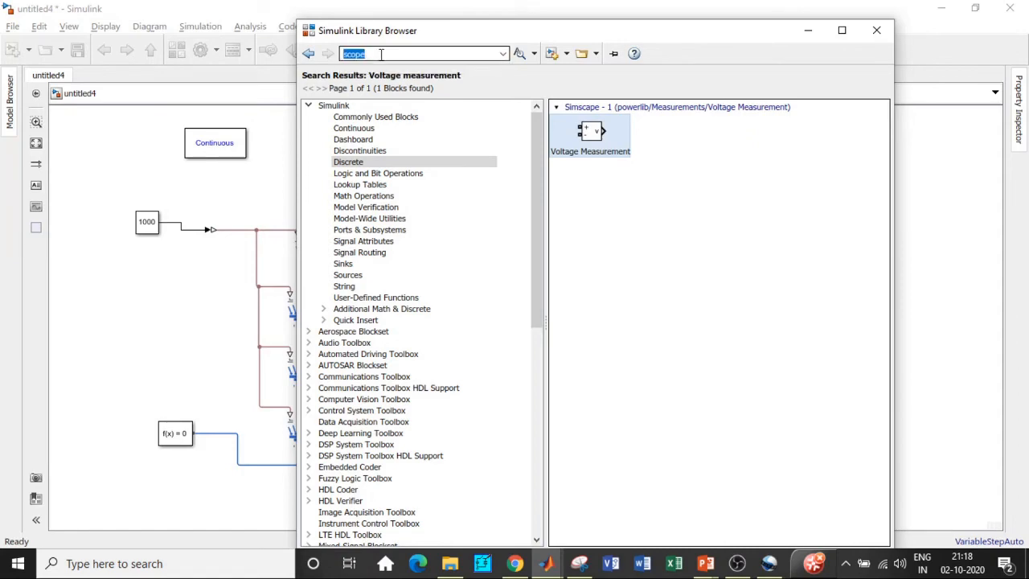
{"action": "right_click", "coordinate": [607, 140]}
{"action": "left_click", "coordinate": [637, 149]}
{"action": "left_click", "coordinate": [807, 31]}
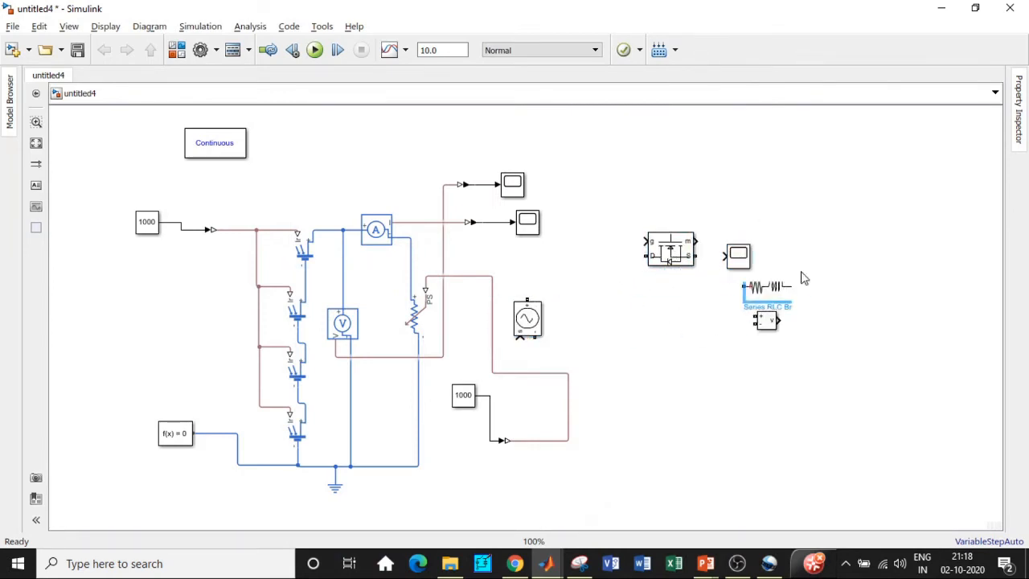
Step: Rearrange the new blocks and connect the Controlled Voltage Source's input to the signal line feeding the first scope
{"action": "left_click_drag", "start_coordinate": [784, 286], "coordinate": [867, 240]}
{"action": "left_click_drag", "start_coordinate": [534, 320], "coordinate": [580, 318]}
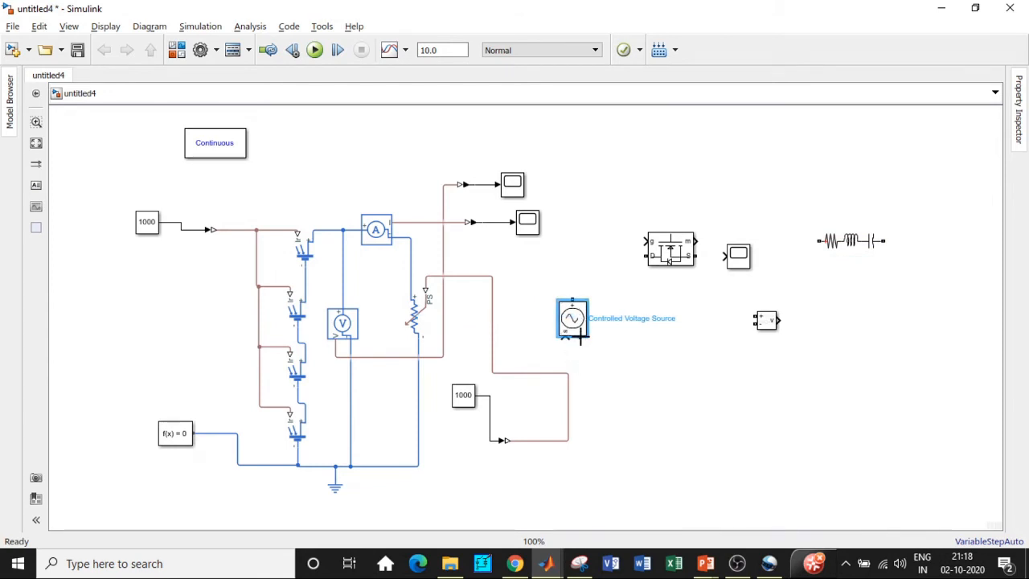
{"action": "scroll", "coordinate": [578, 338], "scroll_direction": "up", "scroll_amount": 2}
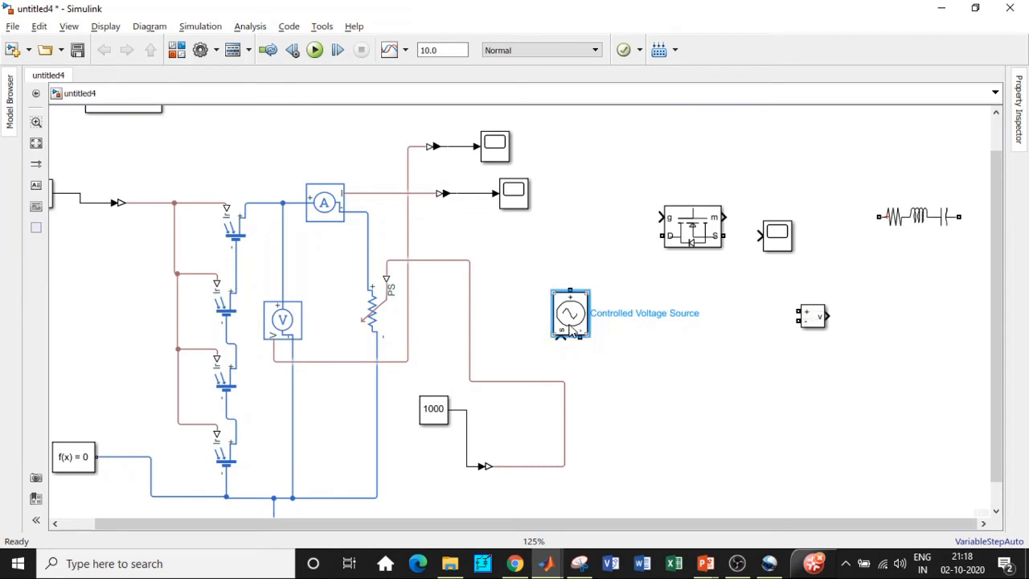
{"action": "scroll", "coordinate": [570, 330], "scroll_direction": "down", "scroll_amount": 2}
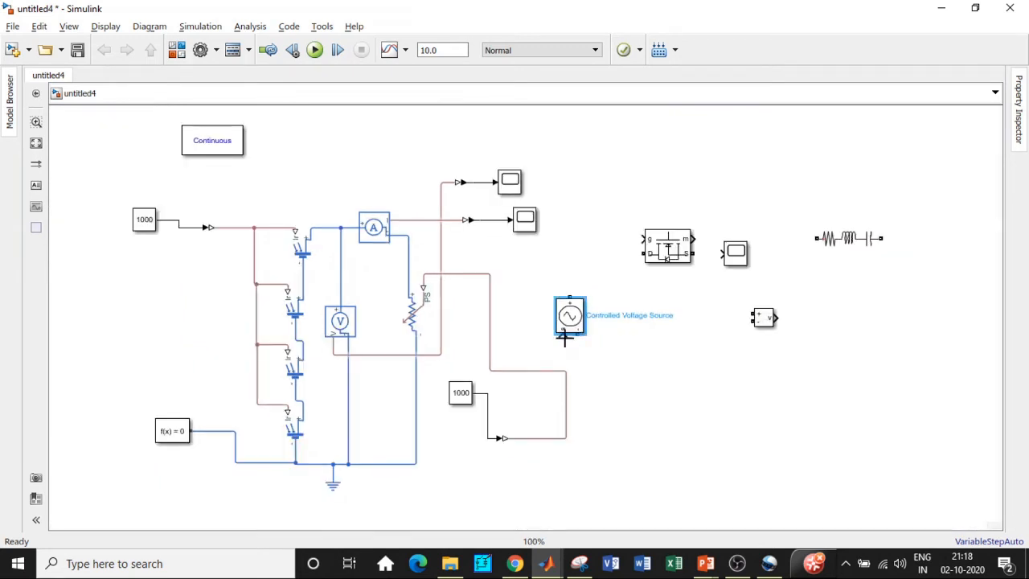
{"action": "left_click_drag", "start_coordinate": [564, 338], "coordinate": [490, 198]}
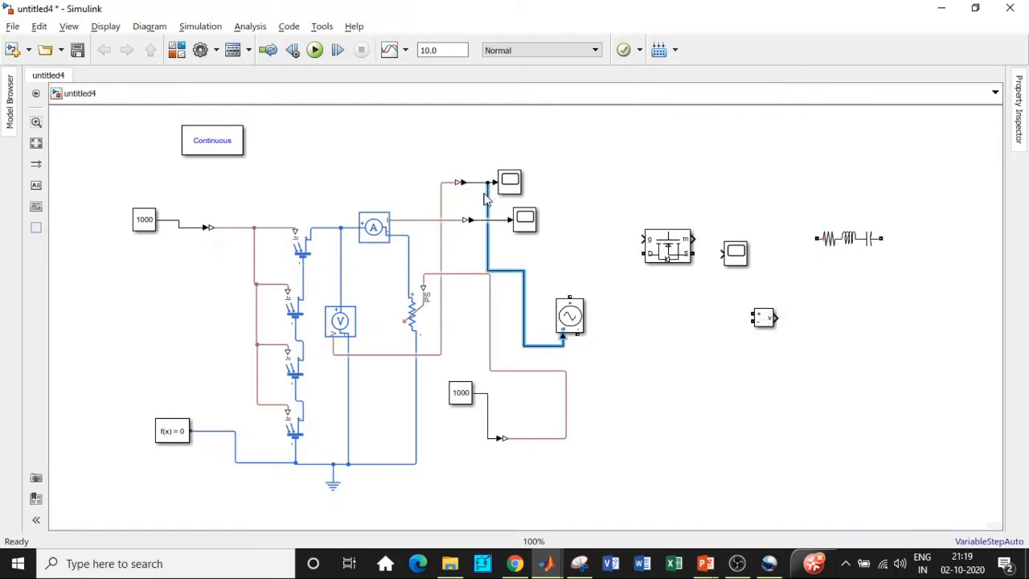
Step: Reposition the MOSFET and Series RLC Branch, then set the branch type to L with inductance 100e-3 H
{"action": "left_click_drag", "start_coordinate": [659, 261], "coordinate": [708, 330]}
{"action": "left_click_drag", "start_coordinate": [865, 245], "coordinate": [641, 245]}
{"action": "double_click", "coordinate": [639, 241]}
{"action": "left_click", "coordinate": [757, 165]}
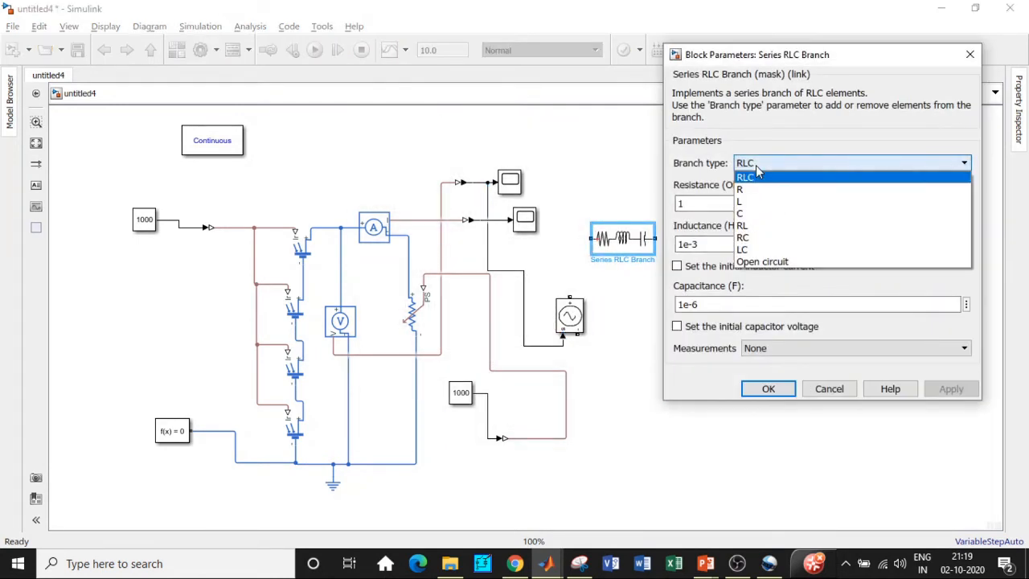
{"action": "left_click", "coordinate": [751, 201]}
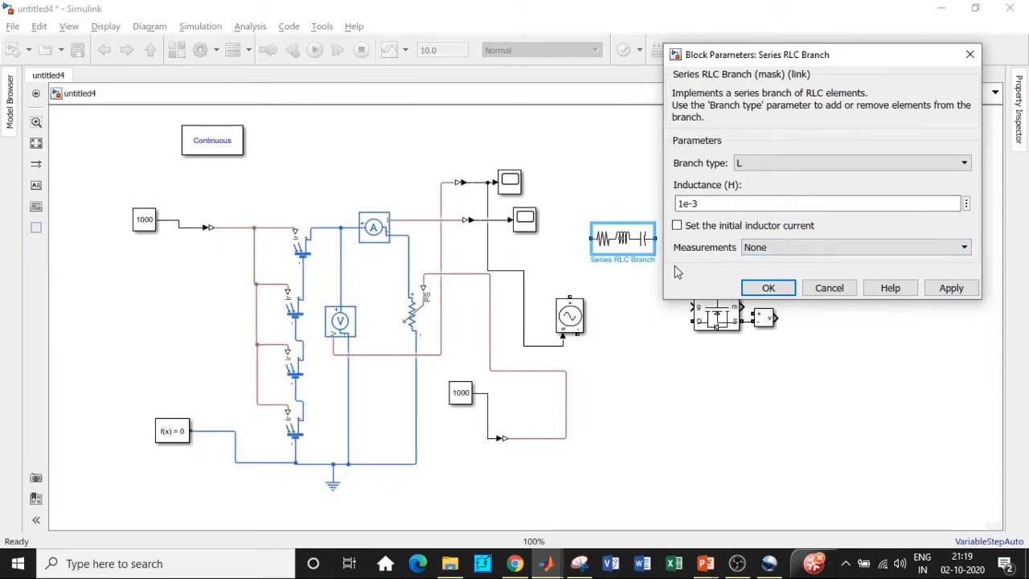
{"action": "double_click", "coordinate": [687, 203]}
{"action": "left_click", "coordinate": [684, 203]}
{"action": "type", "text": "00"}
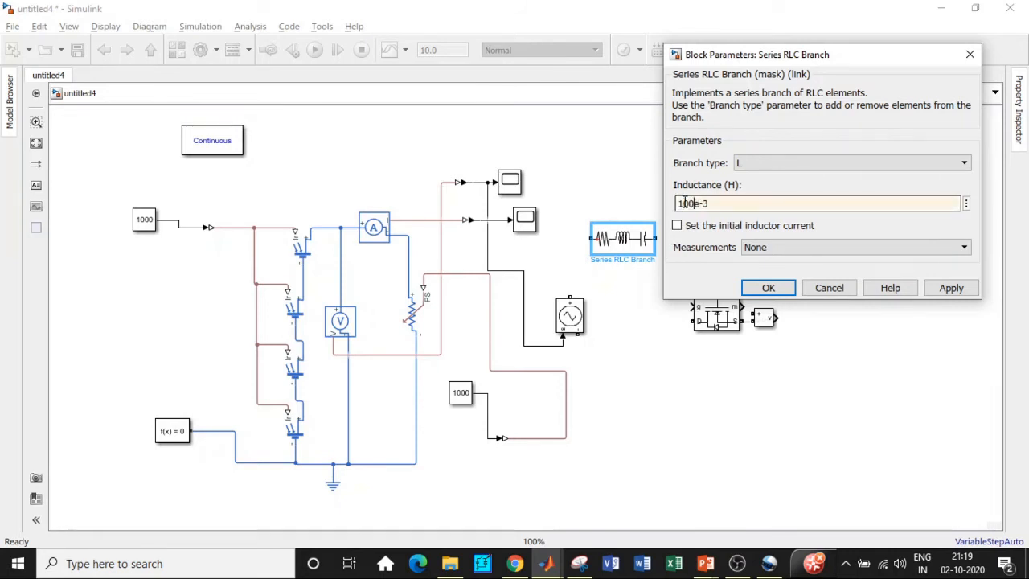
{"action": "left_click", "coordinate": [767, 288]}
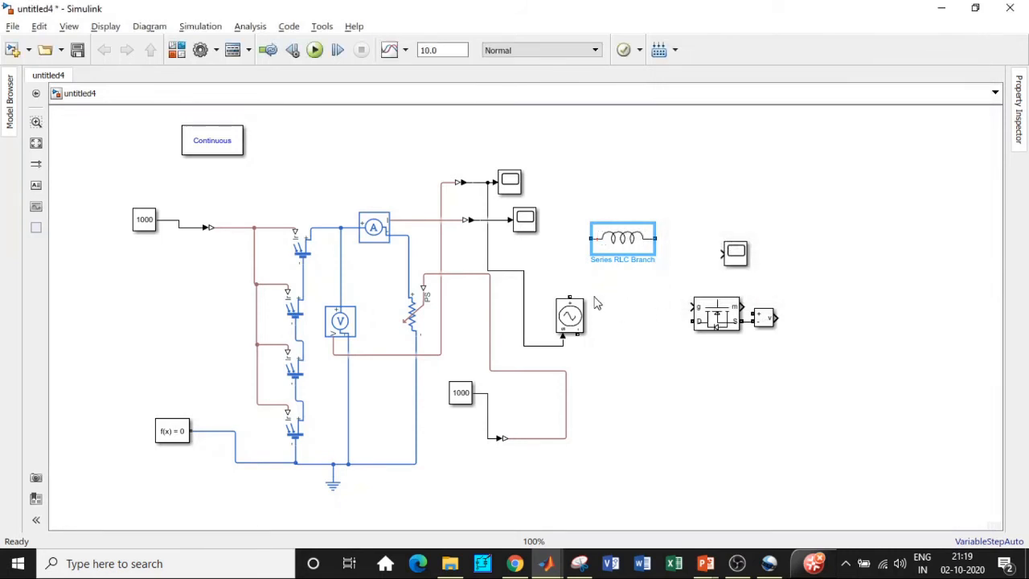
Step: Connect the controlled voltage source's positive terminal to the inductor and reposition the MOSFET and new scope
{"action": "left_click_drag", "start_coordinate": [569, 296], "coordinate": [590, 239]}
{"action": "left_click_drag", "start_coordinate": [704, 300], "coordinate": [831, 231]}
{"action": "left_click_drag", "start_coordinate": [739, 256], "coordinate": [881, 364]}
{"action": "left_click_drag", "start_coordinate": [824, 251], "coordinate": [661, 296]}
Step: Delete the line between the MOSFET and the voltage measurement block, then rotate the MOSFET vertically
{"action": "left_click", "coordinate": [723, 301]}
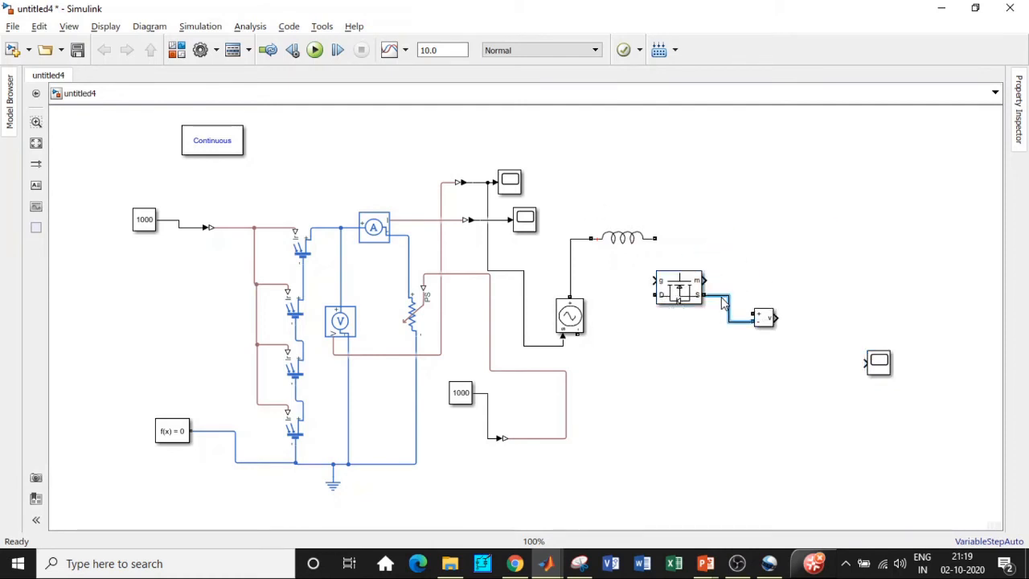
{"action": "key", "text": "Delete"}
{"action": "left_click", "coordinate": [691, 304]}
{"action": "key", "text": "ctrl+r"}
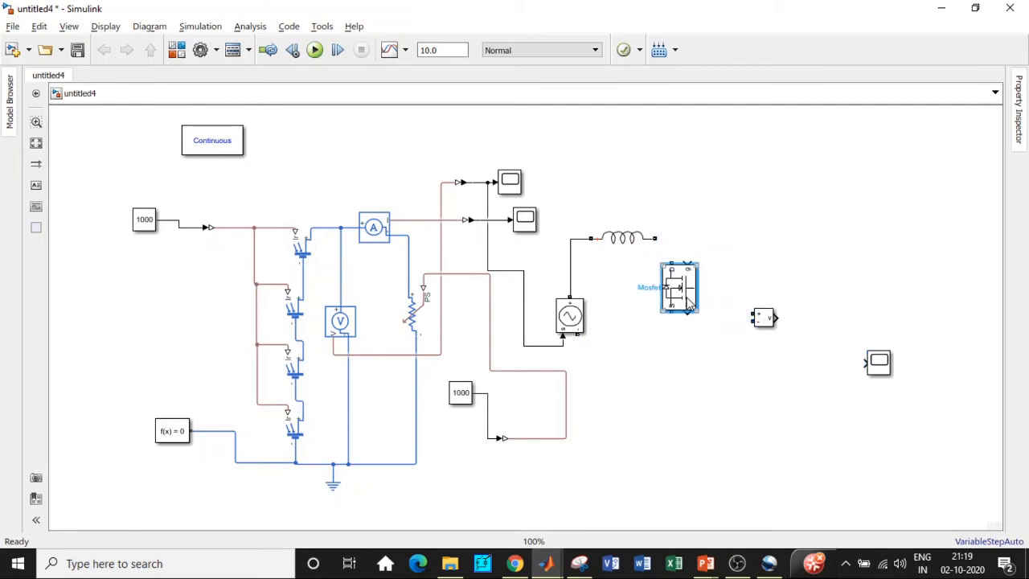
{"action": "left_click_drag", "start_coordinate": [689, 301], "coordinate": [700, 299]}
Step: Disable the MOSFET's measurement port in its block parameters
{"action": "double_click", "coordinate": [693, 281]}
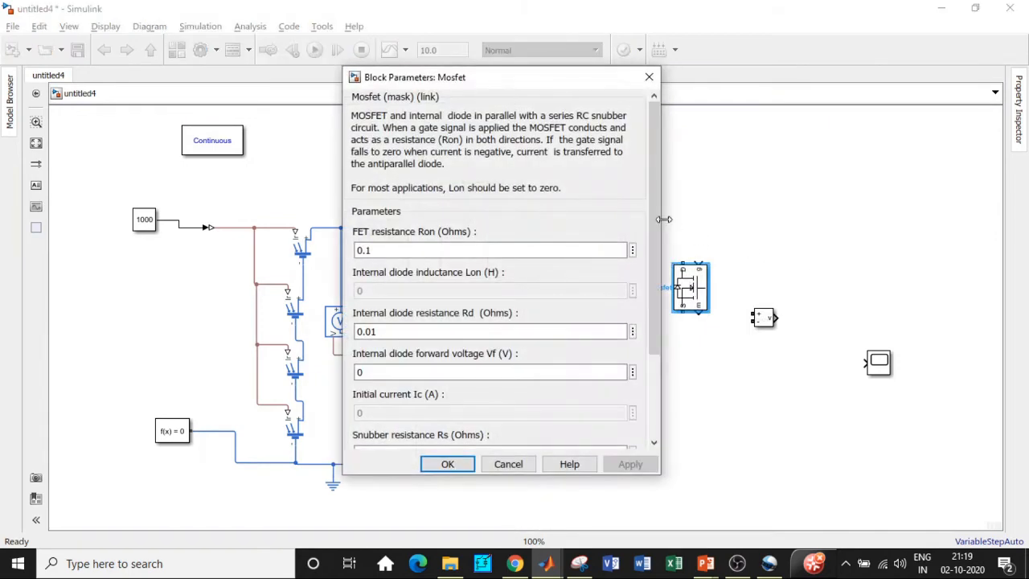
{"action": "scroll", "coordinate": [656, 351], "scroll_direction": "down", "scroll_amount": 3}
{"action": "left_click", "coordinate": [355, 401]}
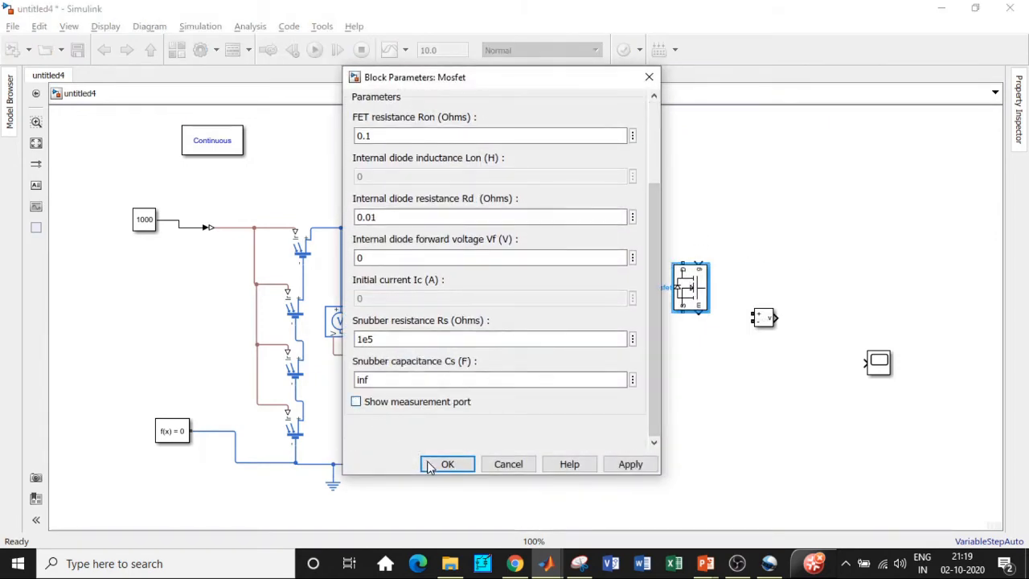
{"action": "left_click", "coordinate": [434, 465]}
Step: Wire the MOSFET between the inductor and the source's negative terminal, and move the voltage measurement block aside
{"action": "mouse_move", "coordinate": [573, 337]}
{"action": "left_mouse_down"}
{"action": "mouse_move", "coordinate": [700, 321]}
{"action": "mouse_move", "coordinate": [690, 314]}
{"action": "left_mouse_up"}
{"action": "left_click_drag", "start_coordinate": [682, 262], "coordinate": [655, 238]}
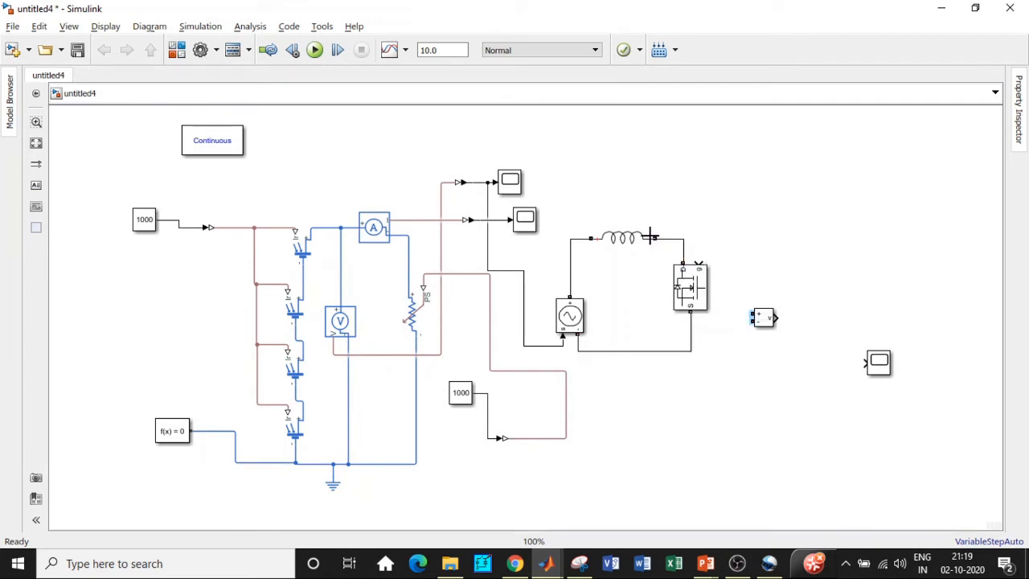
{"action": "left_click_drag", "start_coordinate": [764, 317], "coordinate": [846, 408]}
Step: Copy the inductor branch, rotate the copy vertically, and set its branch type to C with capacitance 1000e-6 F
{"action": "left_click", "coordinate": [622, 251]}
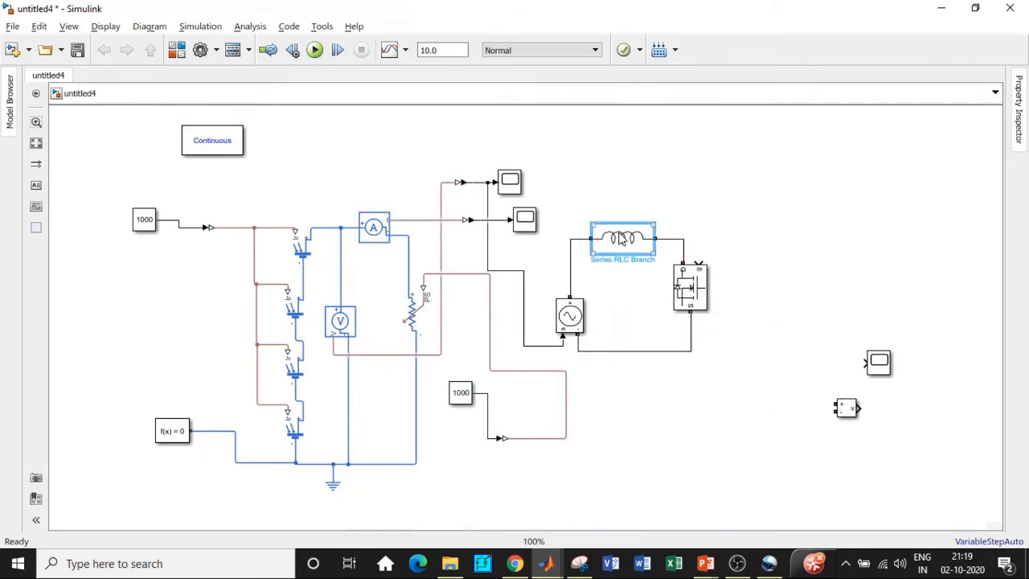
{"action": "left_click_drag", "start_coordinate": [626, 244], "coordinate": [789, 296]}
{"action": "key", "text": "ctrl+r"}
{"action": "double_click", "coordinate": [790, 294]}
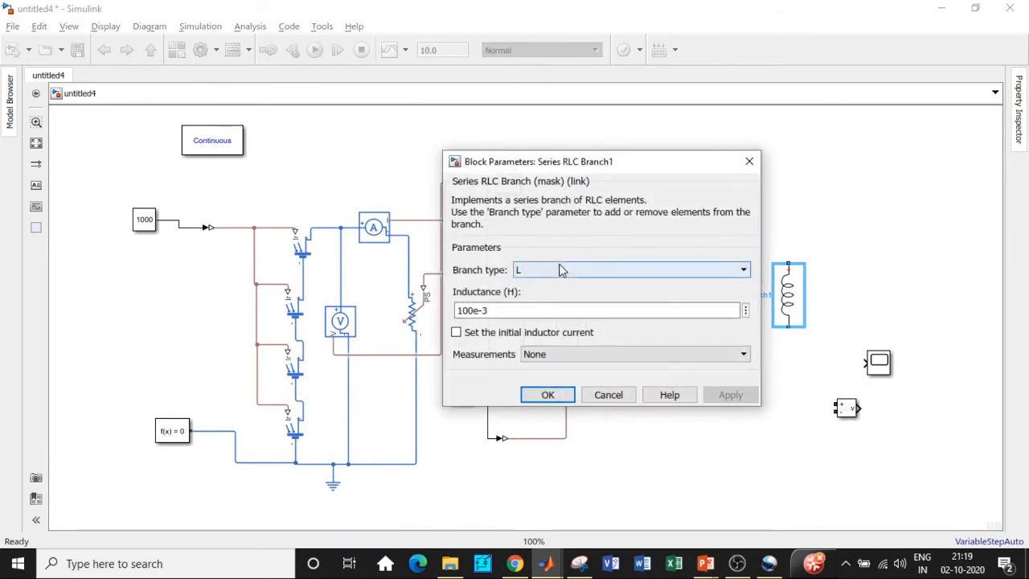
{"action": "left_click", "coordinate": [714, 269]}
{"action": "left_click", "coordinate": [537, 320]}
{"action": "left_click", "coordinate": [463, 310]}
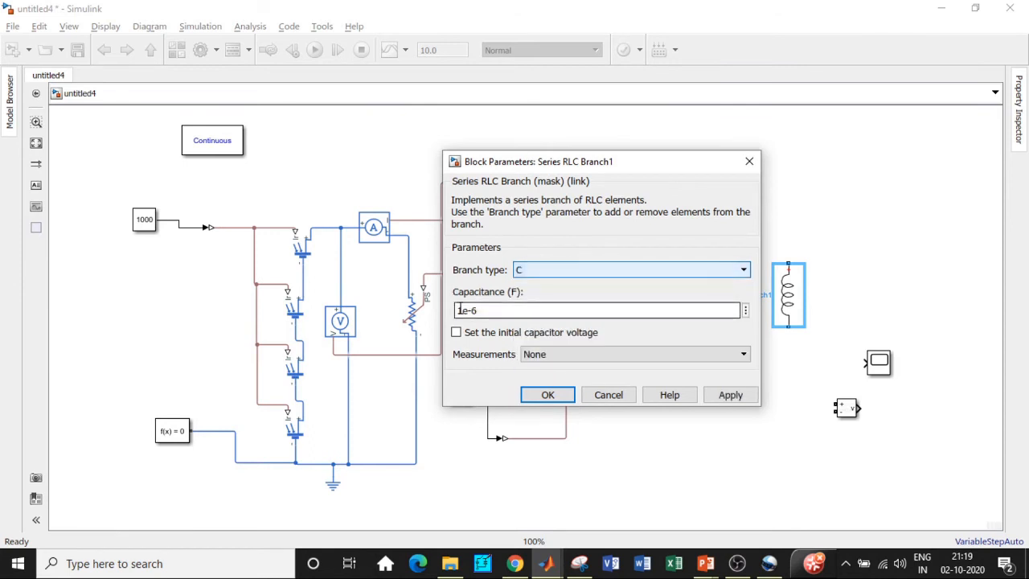
{"action": "double_click", "coordinate": [463, 311]}
{"action": "left_click", "coordinate": [464, 310]}
{"action": "type", "text": "000"}
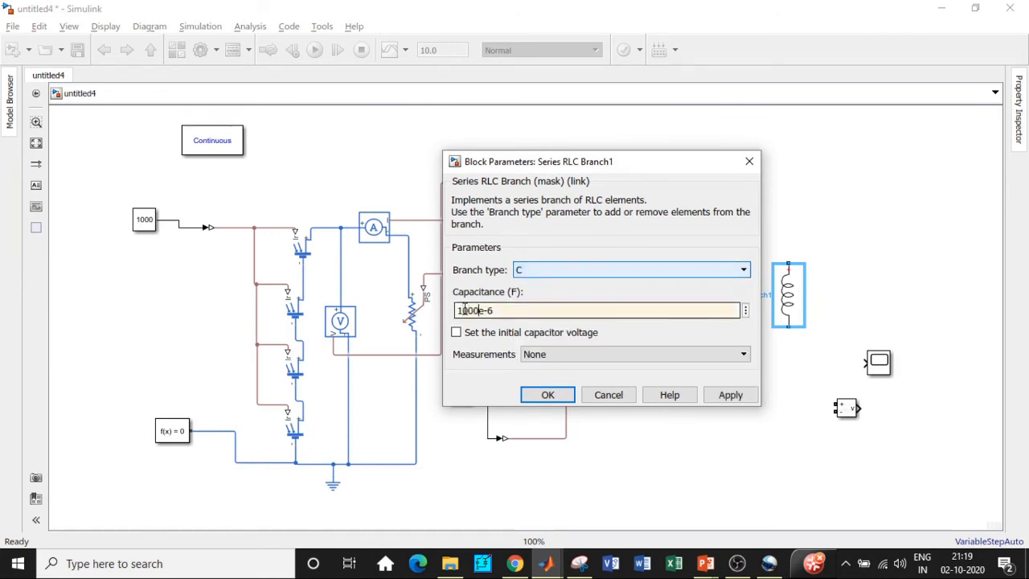
{"action": "left_click", "coordinate": [545, 397]}
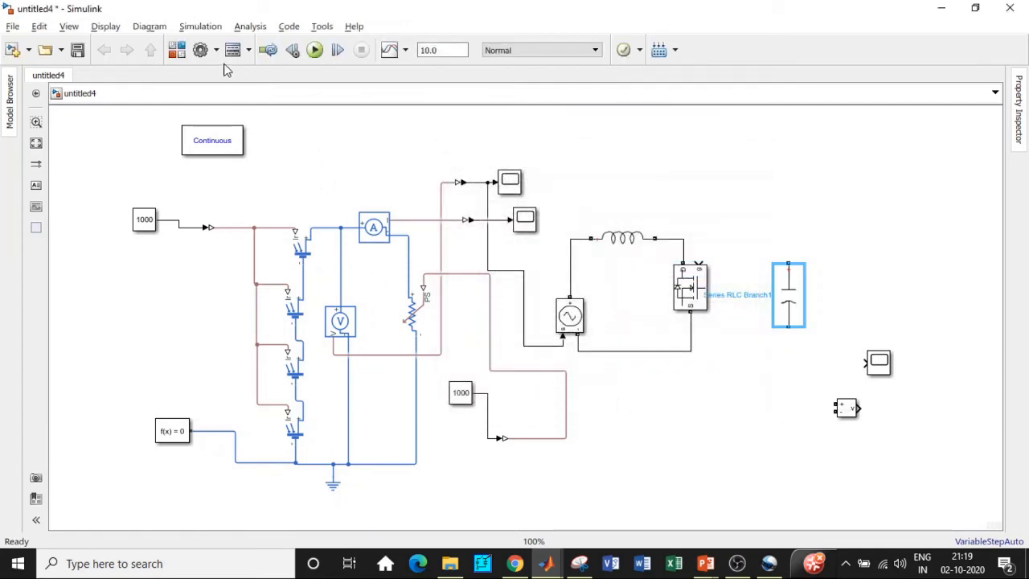
Step: Open the Library Browser, search for diode, add the Diode block to the model, and close the browser
{"action": "left_click", "coordinate": [176, 50]}
{"action": "left_click", "coordinate": [383, 51]}
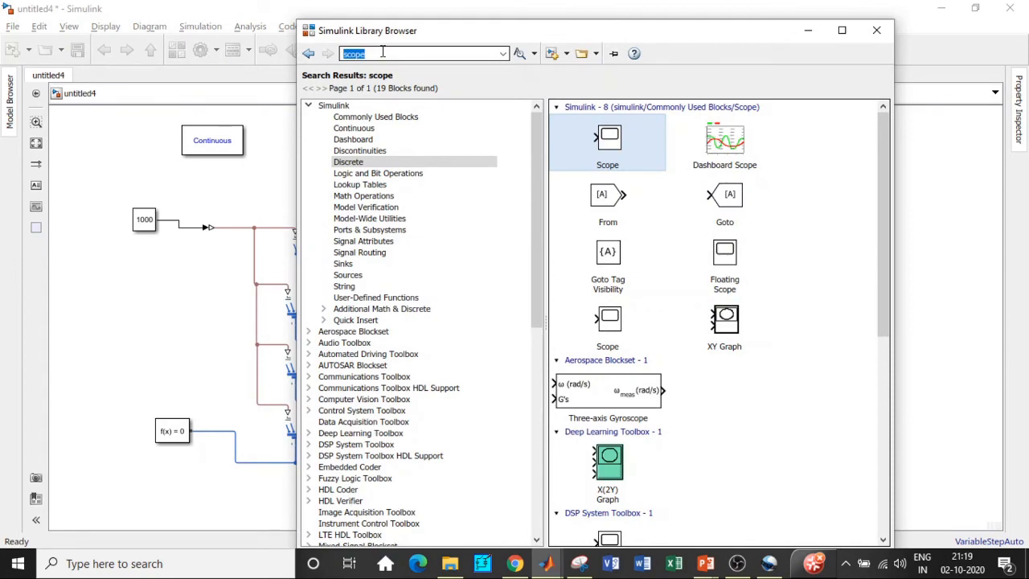
{"action": "type", "text": "diode"}
{"action": "left_click", "coordinate": [355, 67]}
{"action": "key", "text": "Return"}
{"action": "scroll", "coordinate": [720, 424], "scroll_direction": "down", "scroll_amount": 3}
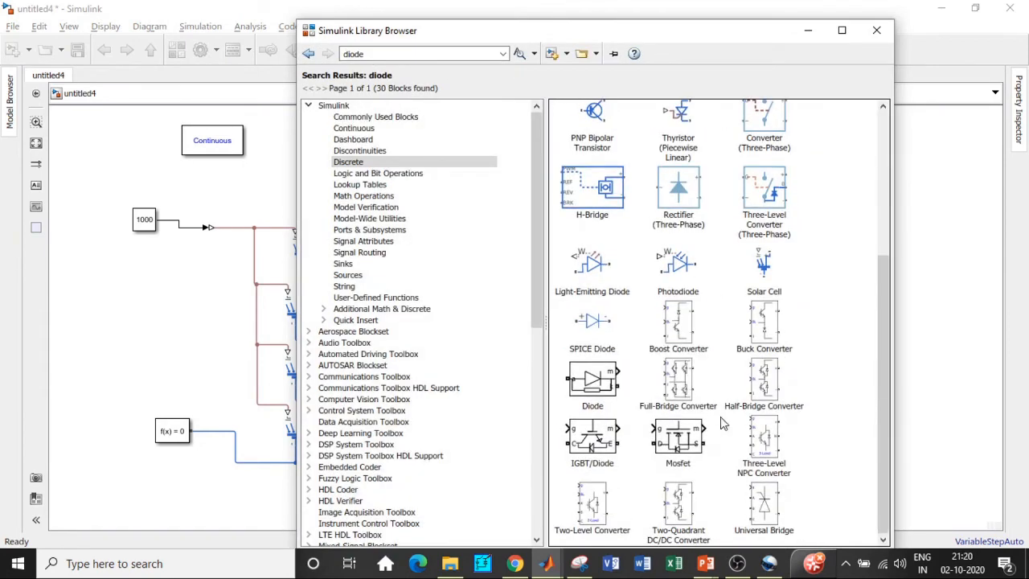
{"action": "right_click", "coordinate": [608, 380]}
{"action": "left_click", "coordinate": [678, 389]}
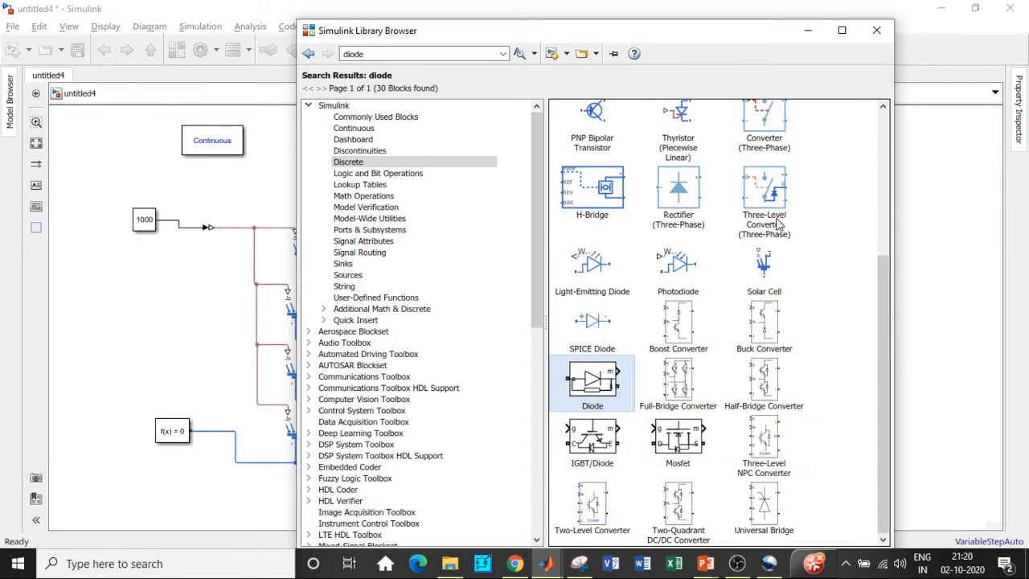
{"action": "left_click", "coordinate": [808, 30]}
Step: Place the diode after the inductor and disable its measurement port
{"action": "left_click_drag", "start_coordinate": [518, 322], "coordinate": [751, 241]}
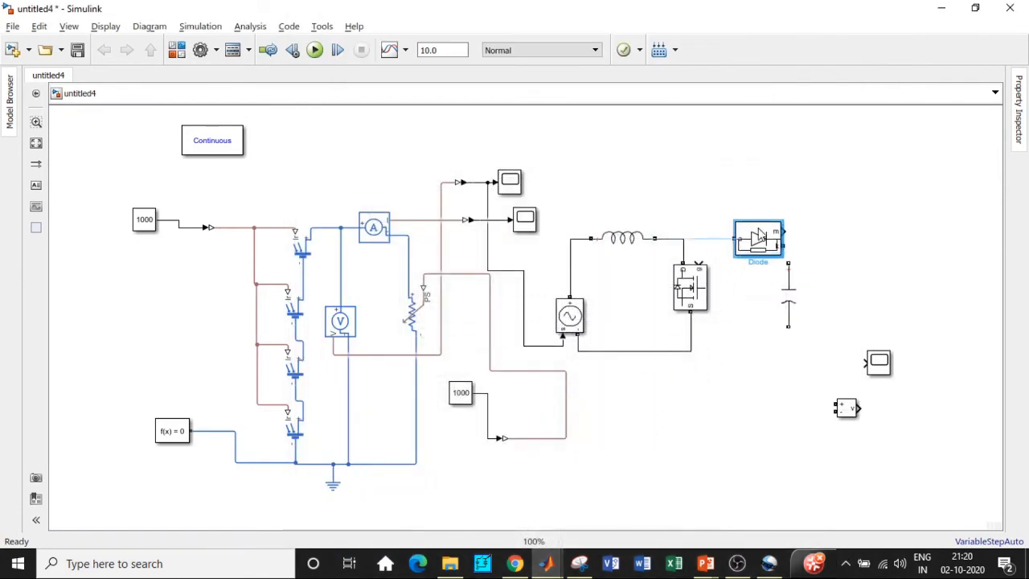
{"action": "double_click", "coordinate": [753, 240]}
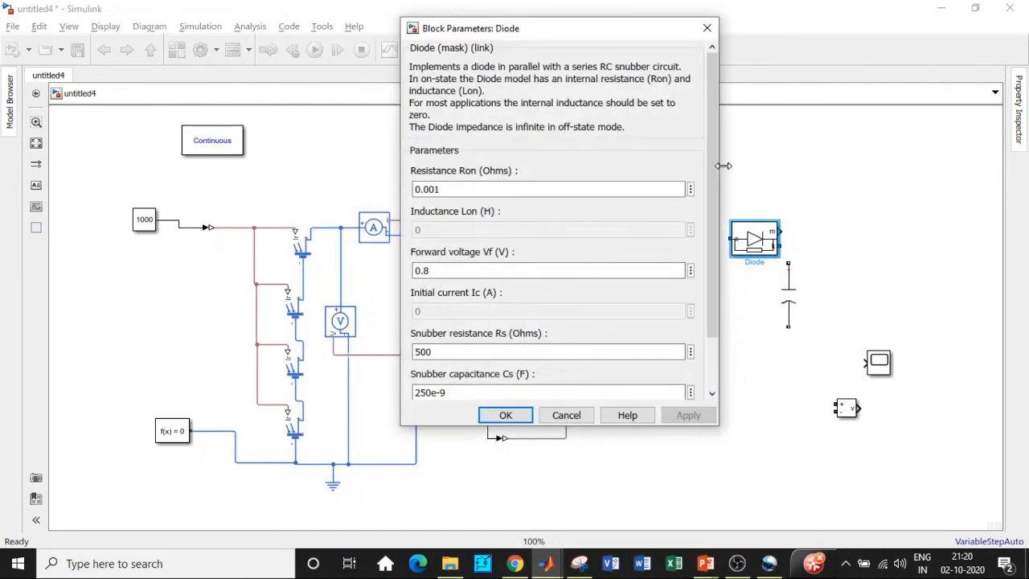
{"action": "scroll", "coordinate": [711, 241], "scroll_direction": "down", "scroll_amount": 2}
{"action": "left_click", "coordinate": [414, 354]}
{"action": "left_click", "coordinate": [505, 414]}
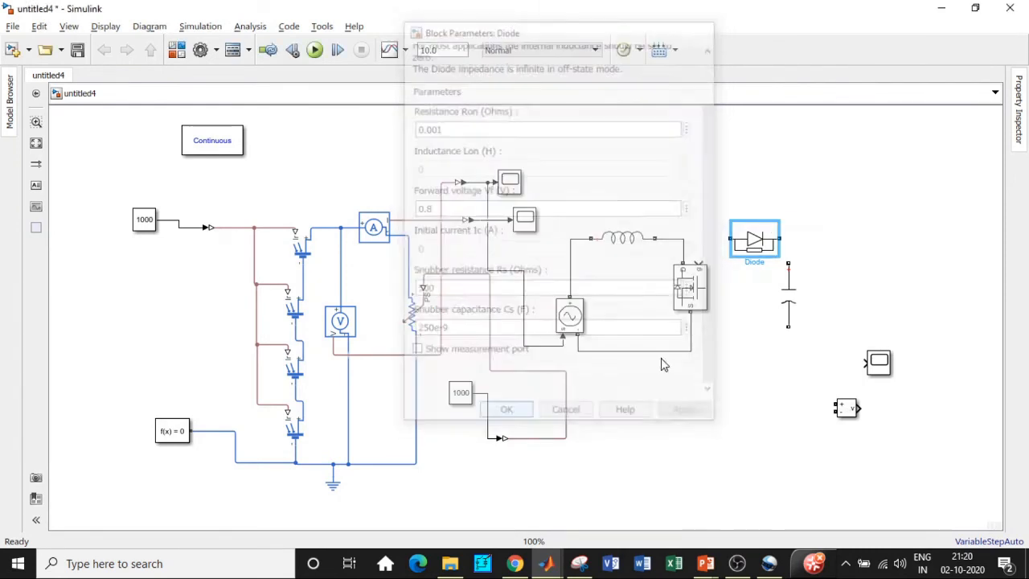
Step: Wire the capacitor between the diode output and the converter's negative return line
{"action": "left_click_drag", "start_coordinate": [782, 237], "coordinate": [788, 264]}
{"action": "left_click_drag", "start_coordinate": [788, 326], "coordinate": [692, 350]}
Step: Copy the capacitor branch, set the copy's branch type to R with resistance 100, and wire it across the capacitor
{"action": "left_click", "coordinate": [789, 296]}
{"action": "key", "text": "ctrl+c"}
{"action": "key", "text": "ctrl+v"}
{"action": "left_click_drag", "start_coordinate": [802, 304], "coordinate": [842, 284]}
{"action": "double_click", "coordinate": [842, 286]}
{"action": "left_click", "coordinate": [612, 262]}
{"action": "left_click", "coordinate": [599, 287]}
{"action": "double_click", "coordinate": [541, 301]}
{"action": "type", "text": "100"}
{"action": "left_click", "coordinate": [601, 367]}
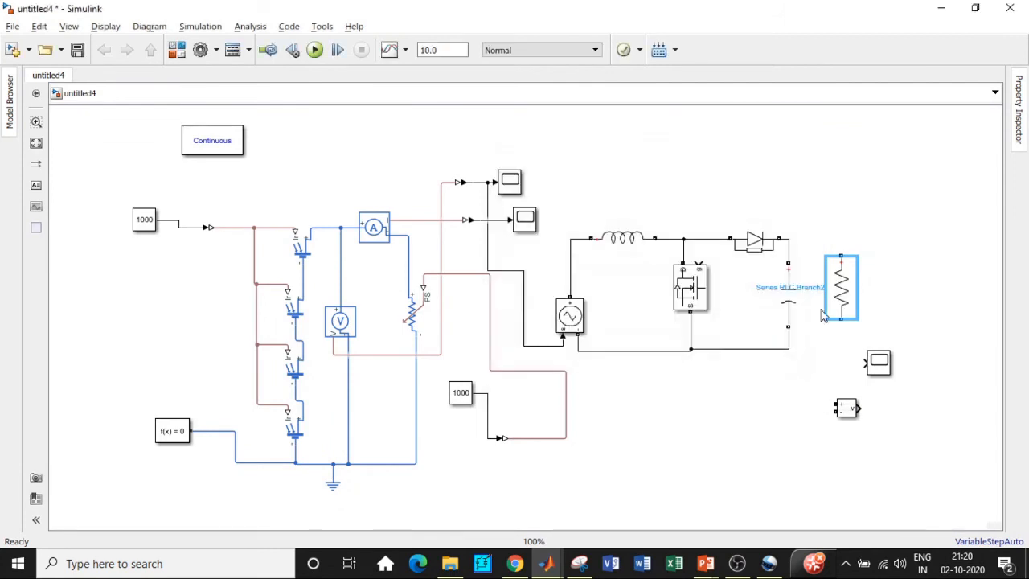
{"action": "left_click_drag", "start_coordinate": [840, 255], "coordinate": [789, 239]}
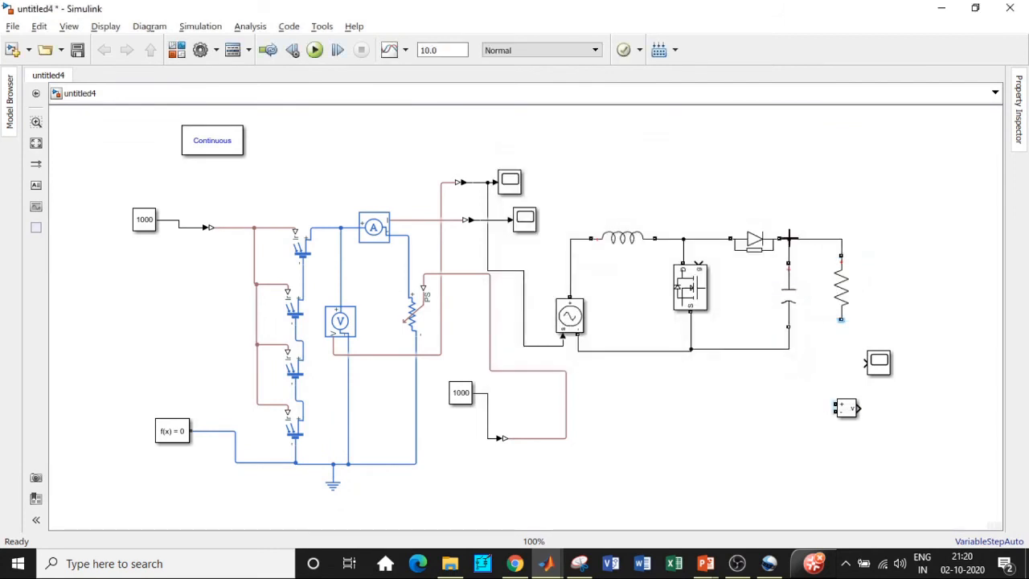
{"action": "left_click_drag", "start_coordinate": [841, 319], "coordinate": [788, 349]}
Step: Move the scope beside the load and wire the voltage measurement across the resistor into that scope
{"action": "left_click_drag", "start_coordinate": [881, 363], "coordinate": [936, 274]}
{"action": "left_click_drag", "start_coordinate": [857, 404], "coordinate": [841, 239]}
{"action": "left_click_drag", "start_coordinate": [876, 299], "coordinate": [842, 348]}
{"action": "left_click_drag", "start_coordinate": [901, 295], "coordinate": [958, 231]}
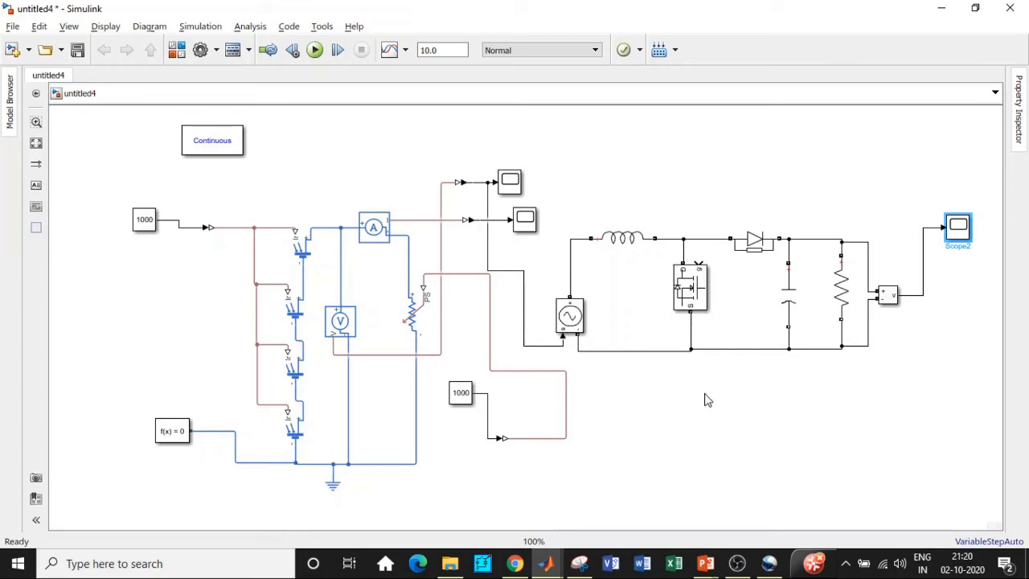
Step: Open the Library Browser, search for matlab function, and add the MATLAB Function block to the model
{"action": "left_click", "coordinate": [177, 50]}
{"action": "double_click", "coordinate": [387, 51]}
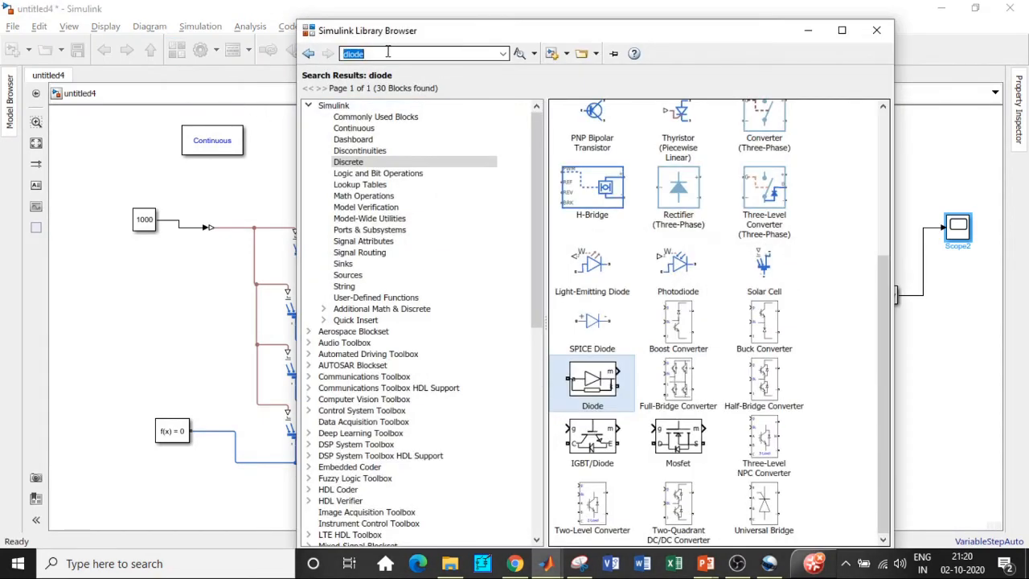
{"action": "key", "text": "BackSpace"}
{"action": "type", "text": "mat"}
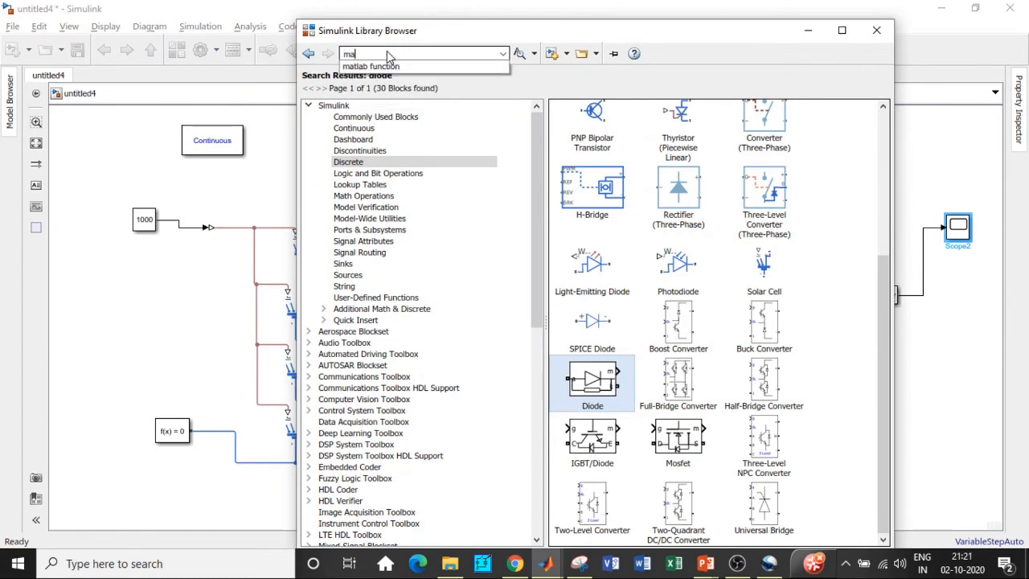
{"action": "left_click", "coordinate": [406, 67]}
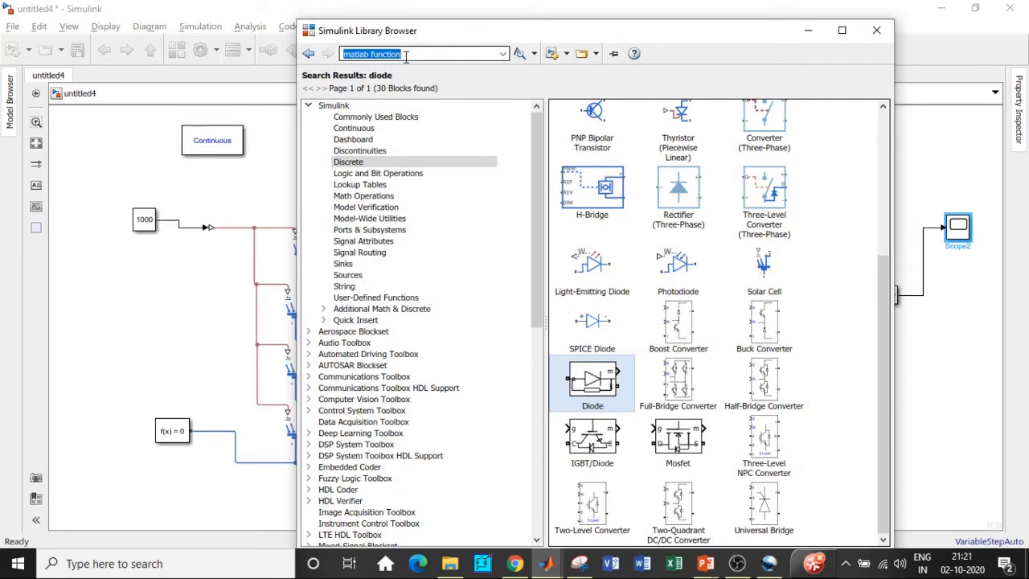
{"action": "key", "text": "Return"}
{"action": "right_click", "coordinate": [767, 141]}
{"action": "left_click", "coordinate": [804, 146]}
Step: Clear the search, browse the Discrete library, and add a Unit Delay block to the model
{"action": "left_click", "coordinate": [415, 53]}
{"action": "key", "text": "BackSpace"}
{"action": "type", "text": "un"}
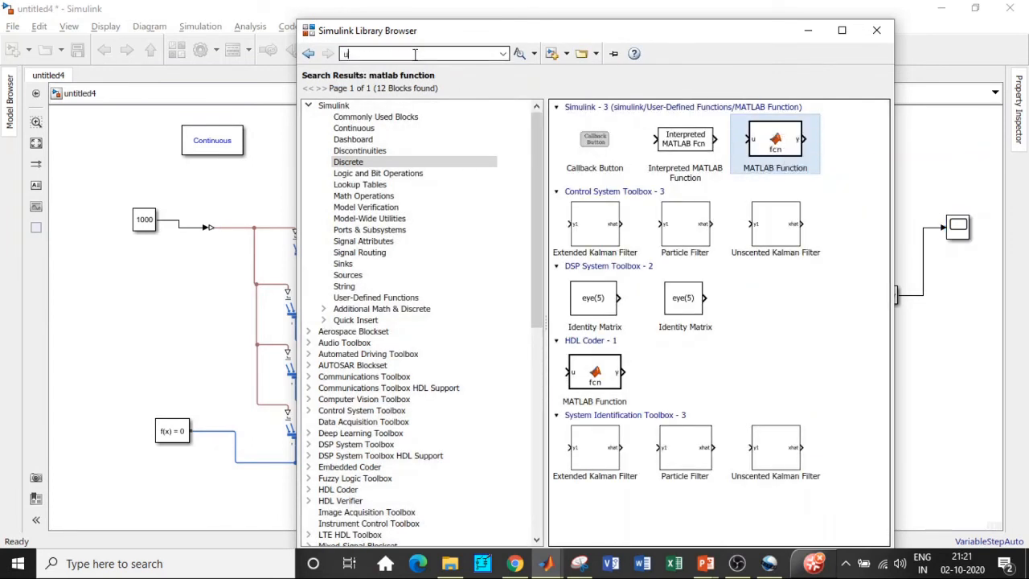
{"action": "key", "text": "BackSpace"}
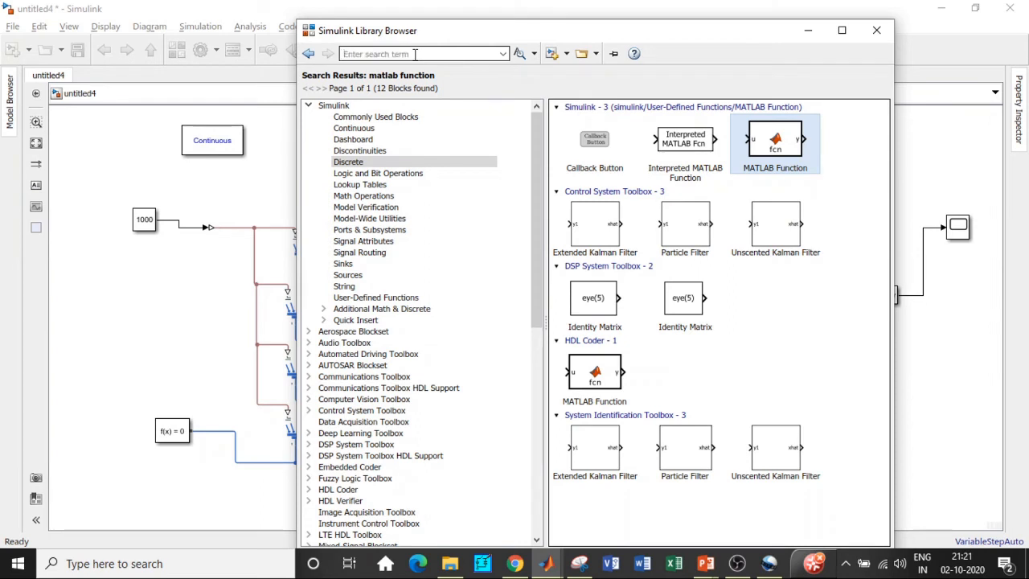
{"action": "left_click", "coordinate": [366, 162]}
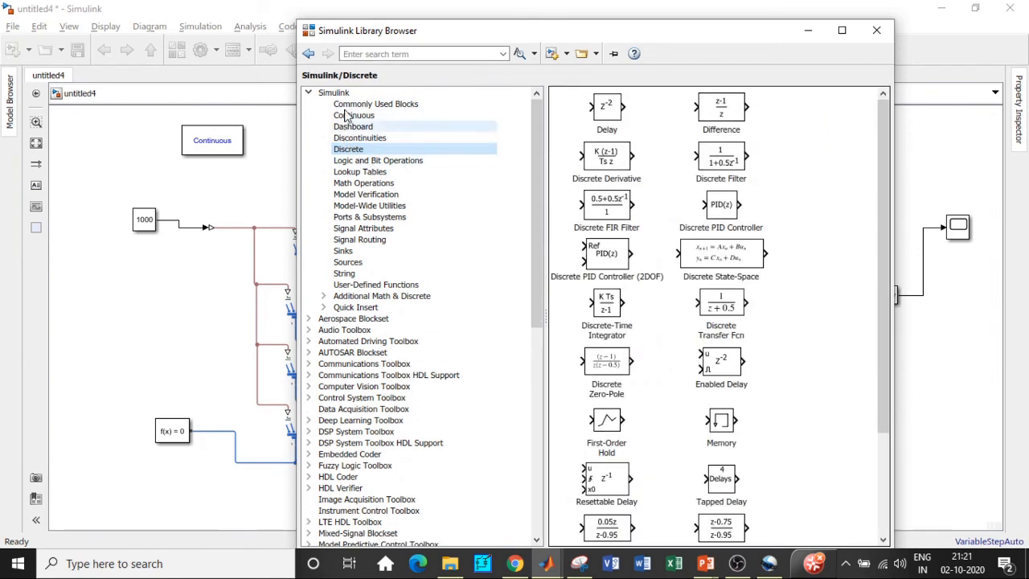
{"action": "left_click_drag", "start_coordinate": [881, 185], "coordinate": [880, 296]}
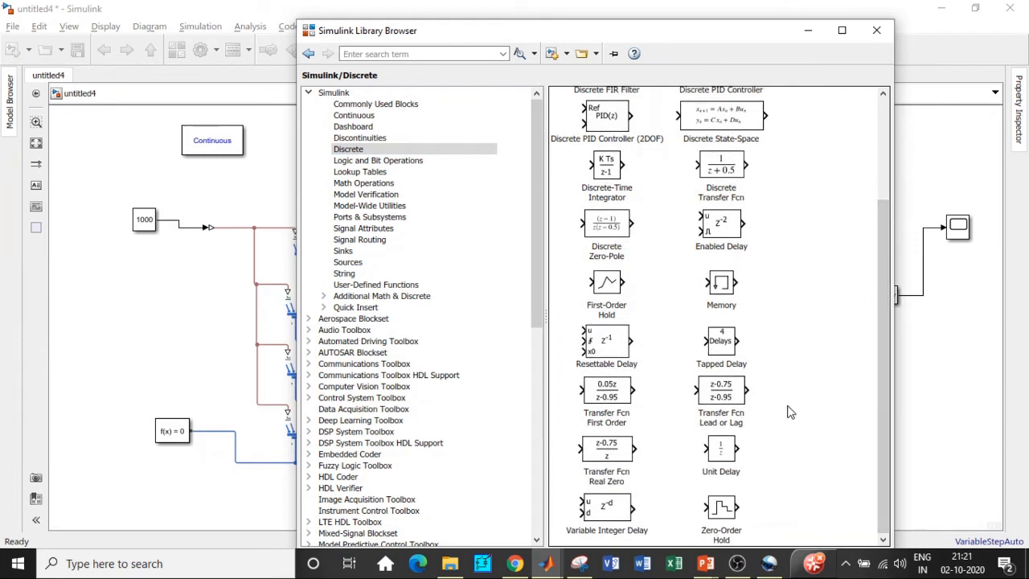
{"action": "left_click", "coordinate": [726, 454]}
{"action": "right_click", "coordinate": [726, 454]}
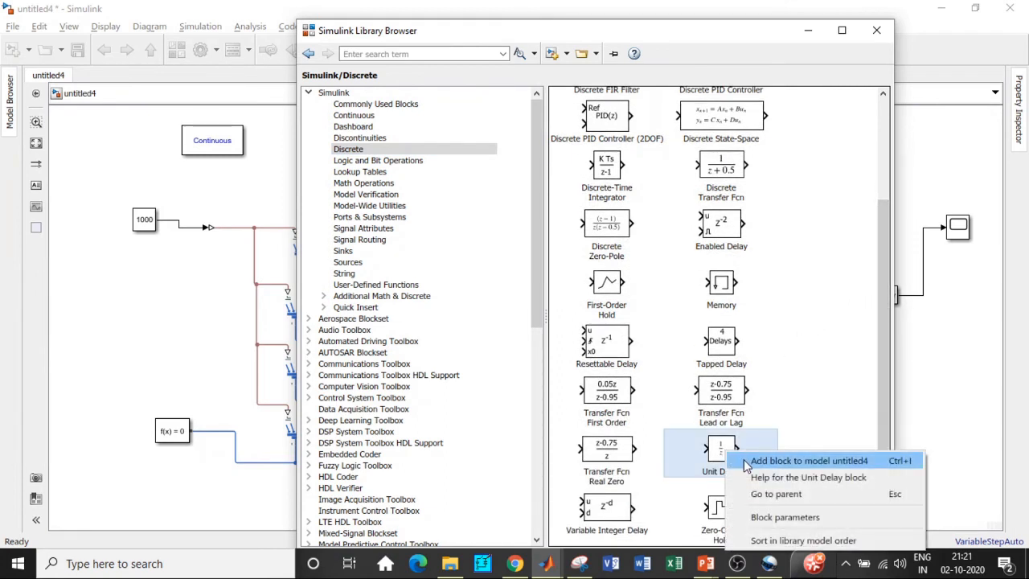
{"action": "left_click", "coordinate": [747, 460]}
{"action": "left_click_drag", "start_coordinate": [884, 329], "coordinate": [870, 214]}
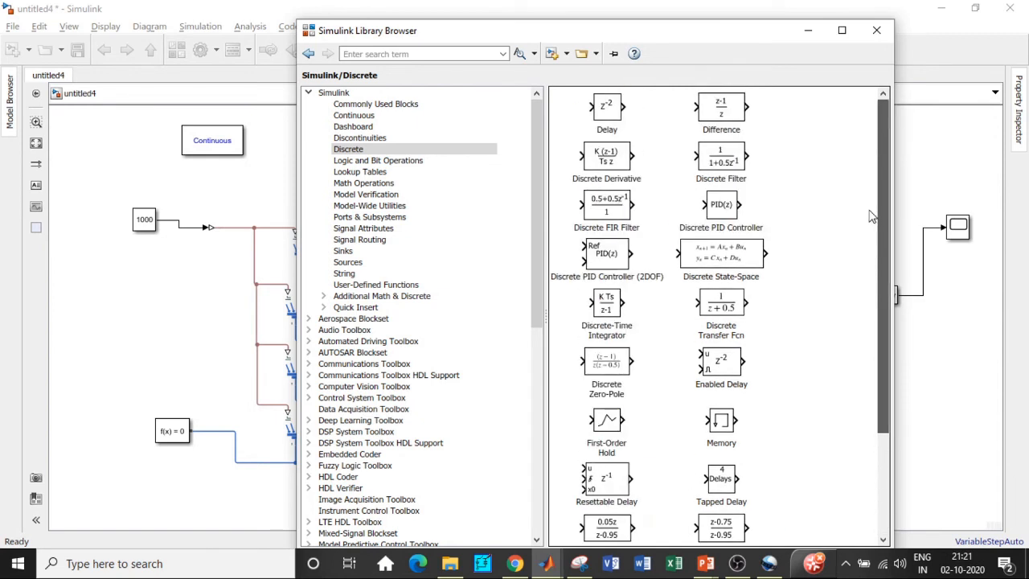
{"action": "left_click_drag", "start_coordinate": [883, 299], "coordinate": [880, 394]}
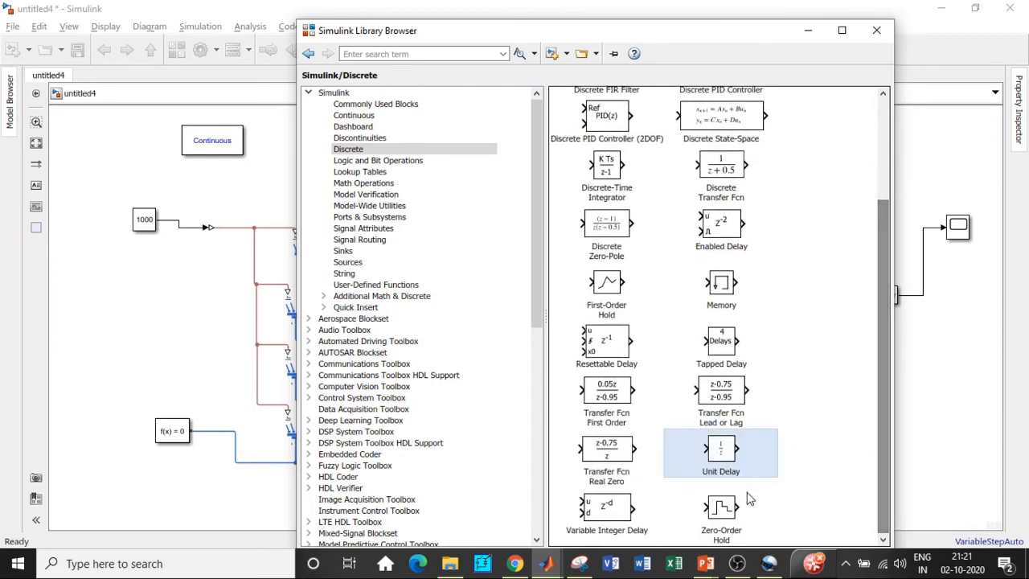
{"action": "left_click_drag", "start_coordinate": [887, 315], "coordinate": [878, 205]}
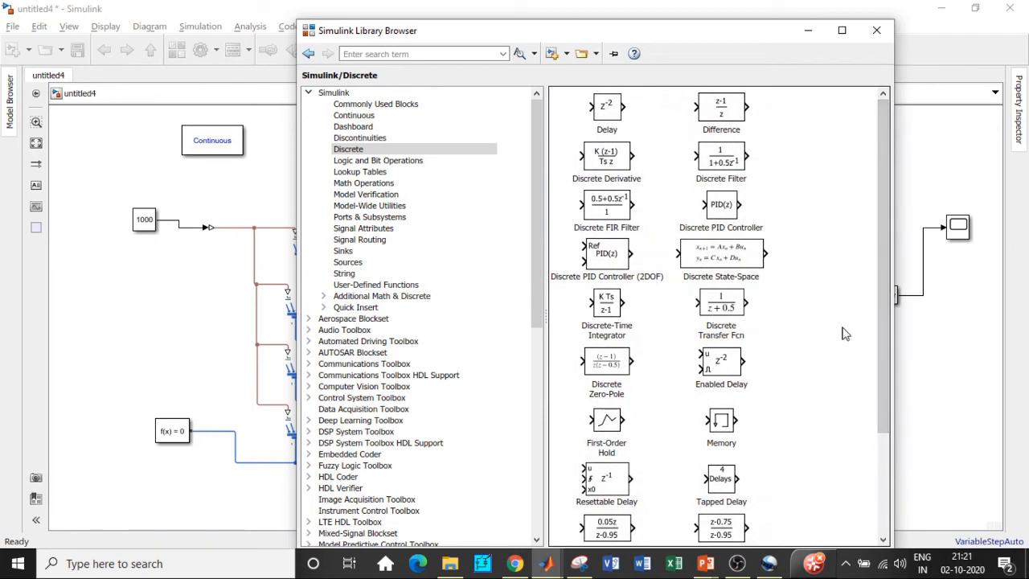
{"action": "left_click_drag", "start_coordinate": [884, 260], "coordinate": [881, 378]}
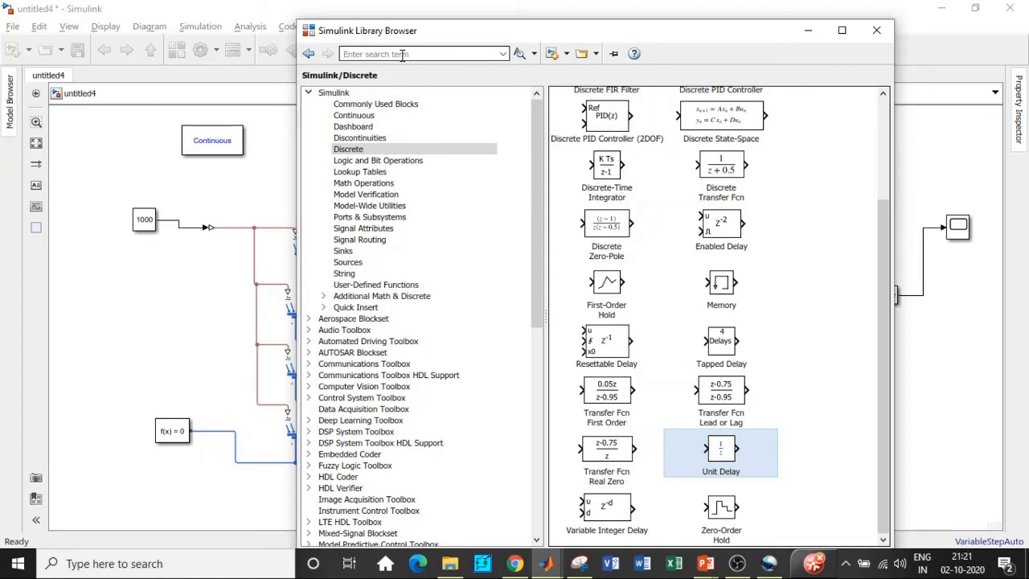
Step: Search the library for repeating sequence and add the Repeating Sequence block to the model
{"action": "type", "text": "r"}
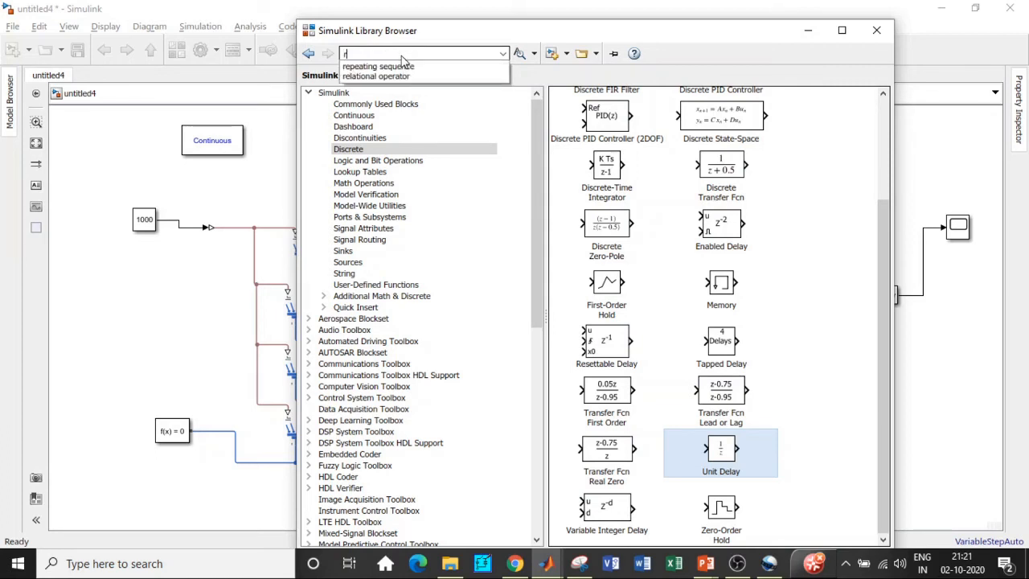
{"action": "type", "text": "e"}
{"action": "key", "text": "Down"}
{"action": "key", "text": "Return"}
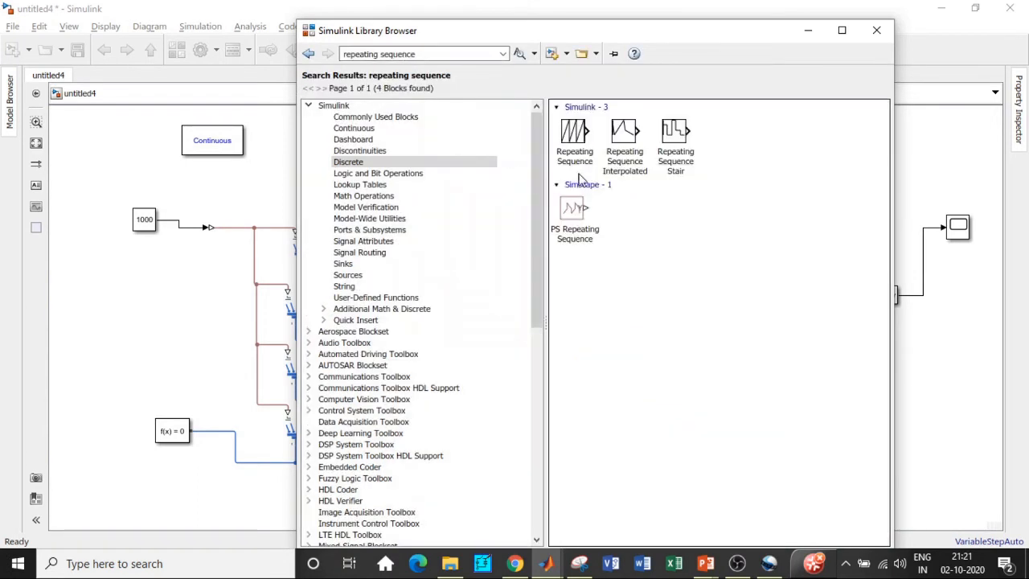
{"action": "right_click", "coordinate": [581, 139]}
{"action": "left_click", "coordinate": [609, 150]}
Step: Search for relational operator, add the Relational Operator block to the model, and minimize the Library Browser
{"action": "left_click", "coordinate": [444, 53]}
{"action": "key", "text": "BackSpace"}
{"action": "type", "text": "relat"}
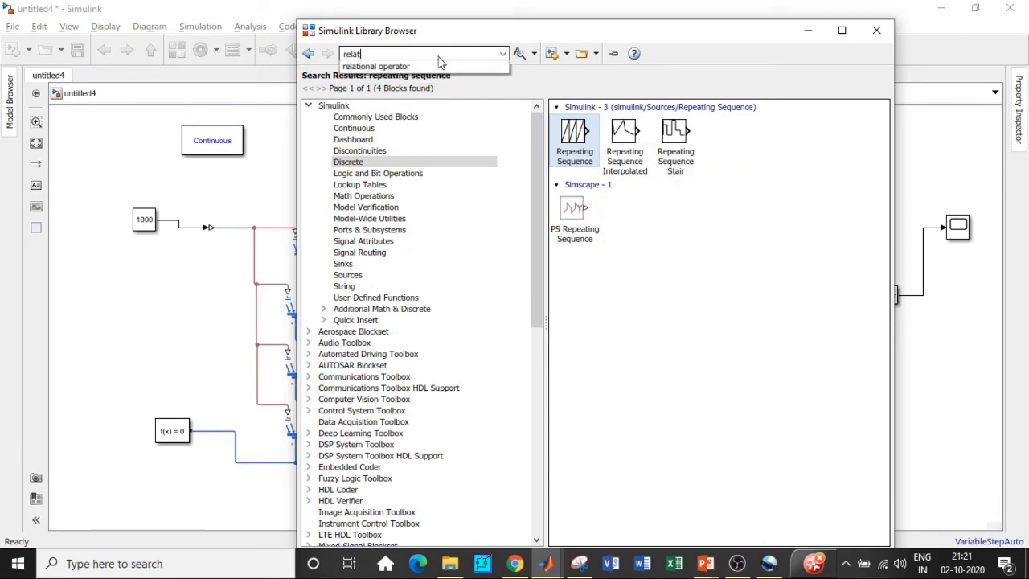
{"action": "type", "text": "iona"}
{"action": "left_click", "coordinate": [430, 66]}
{"action": "left_click", "coordinate": [417, 54]}
{"action": "key", "text": "Return"}
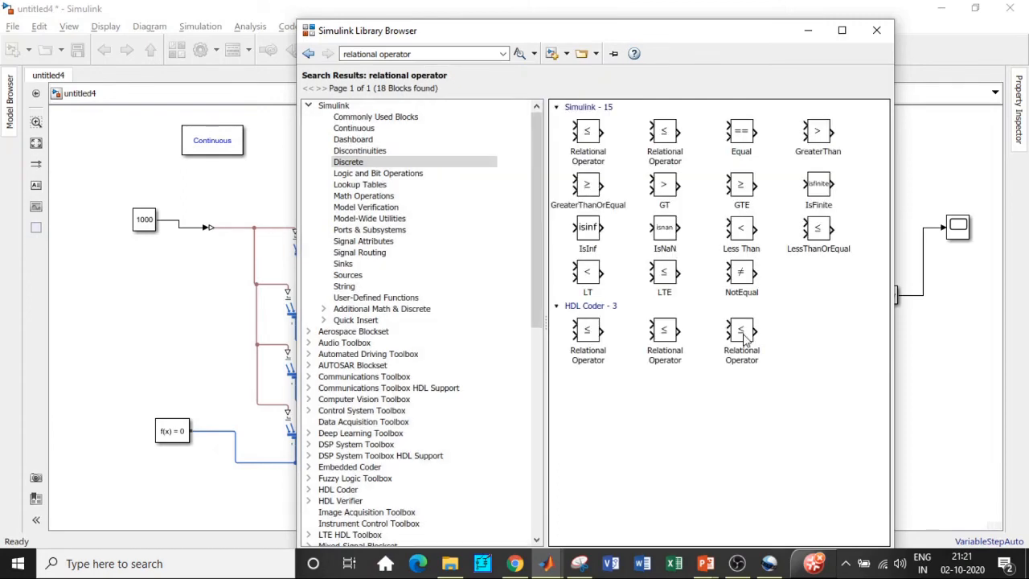
{"action": "right_click", "coordinate": [595, 140]}
{"action": "left_click", "coordinate": [635, 147]}
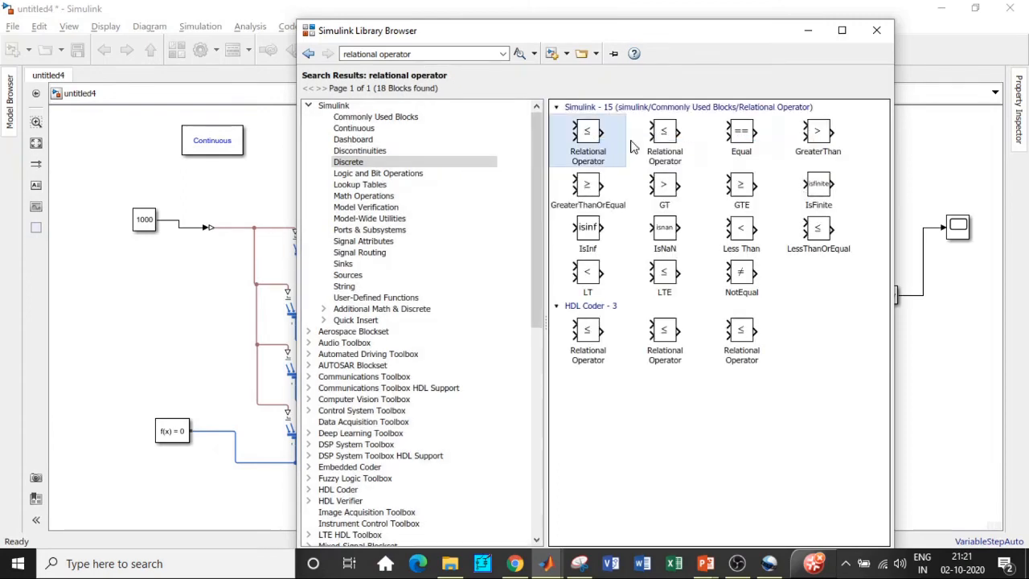
{"action": "left_click", "coordinate": [808, 29]}
Step: Arrange the new blocks below the converter circuit and enlarge the MATLAB Function block
{"action": "left_click_drag", "start_coordinate": [526, 330], "coordinate": [816, 418]}
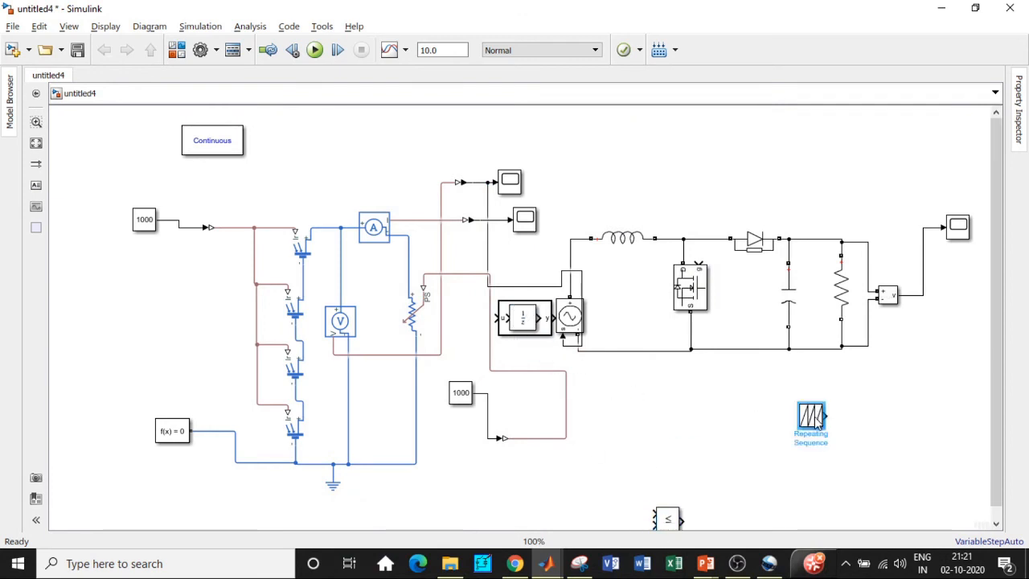
{"action": "left_click_drag", "start_coordinate": [671, 531], "coordinate": [834, 490]}
{"action": "left_click_drag", "start_coordinate": [521, 336], "coordinate": [459, 499]}
{"action": "left_click", "coordinate": [524, 326]}
{"action": "left_click_drag", "start_coordinate": [524, 325], "coordinate": [681, 508]}
{"action": "left_click_drag", "start_coordinate": [649, 471], "coordinate": [667, 384]}
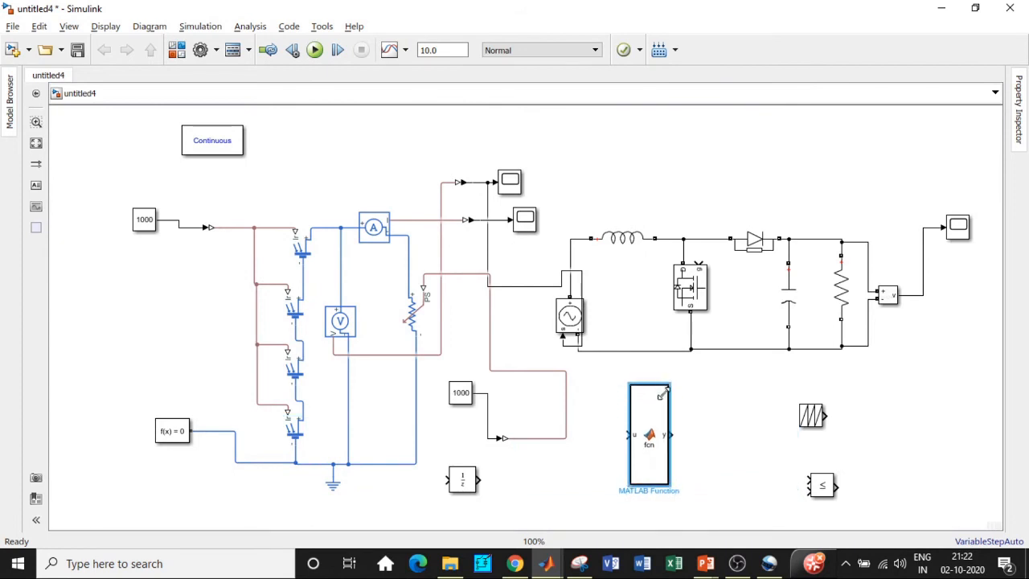
{"action": "left_click_drag", "start_coordinate": [629, 486], "coordinate": [605, 506]}
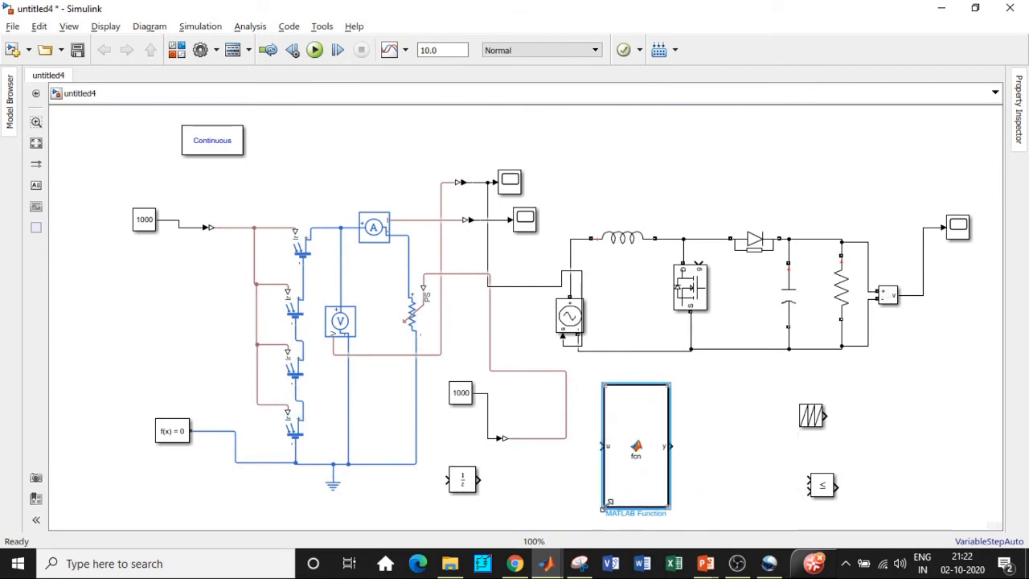
{"action": "left_click_drag", "start_coordinate": [636, 466], "coordinate": [673, 470]}
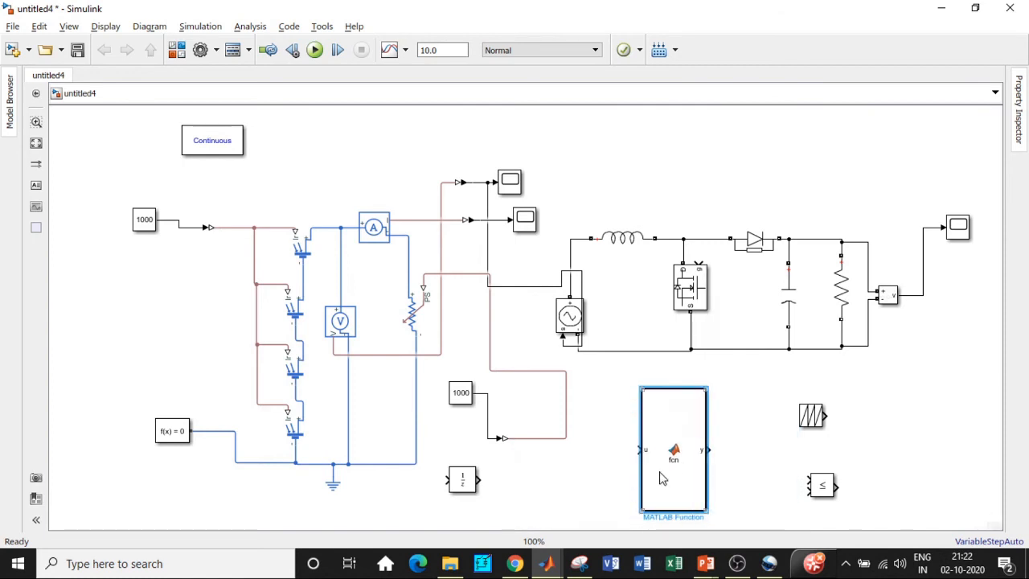
{"action": "left_click_drag", "start_coordinate": [467, 482], "coordinate": [511, 485]}
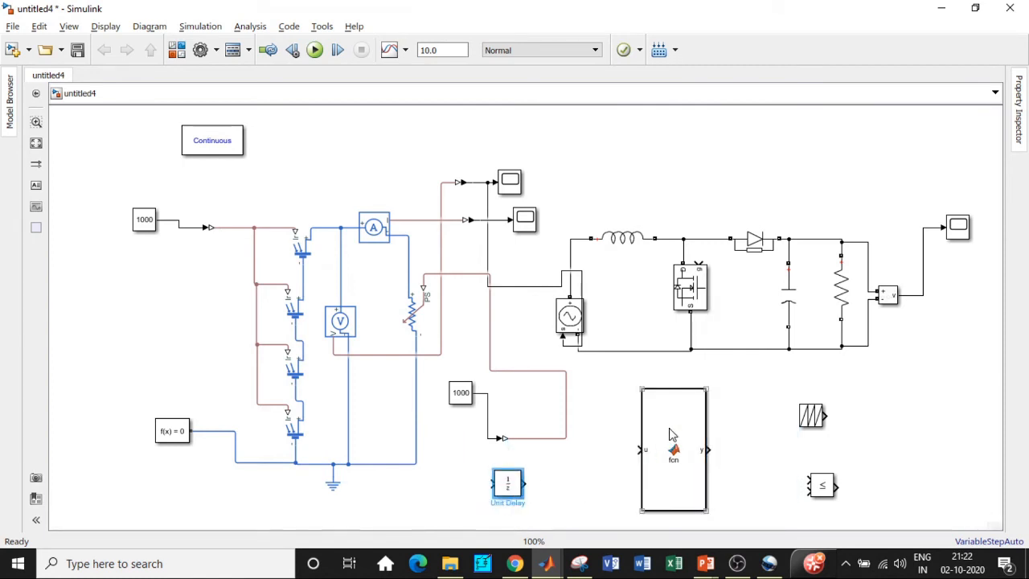
Step: Open the MATLAB Function block, replace its code with the pasted MPPT function D = MPPT(V,v,I,i,d), and close the editor
{"action": "left_click", "coordinate": [671, 434]}
{"action": "double_click", "coordinate": [672, 434]}
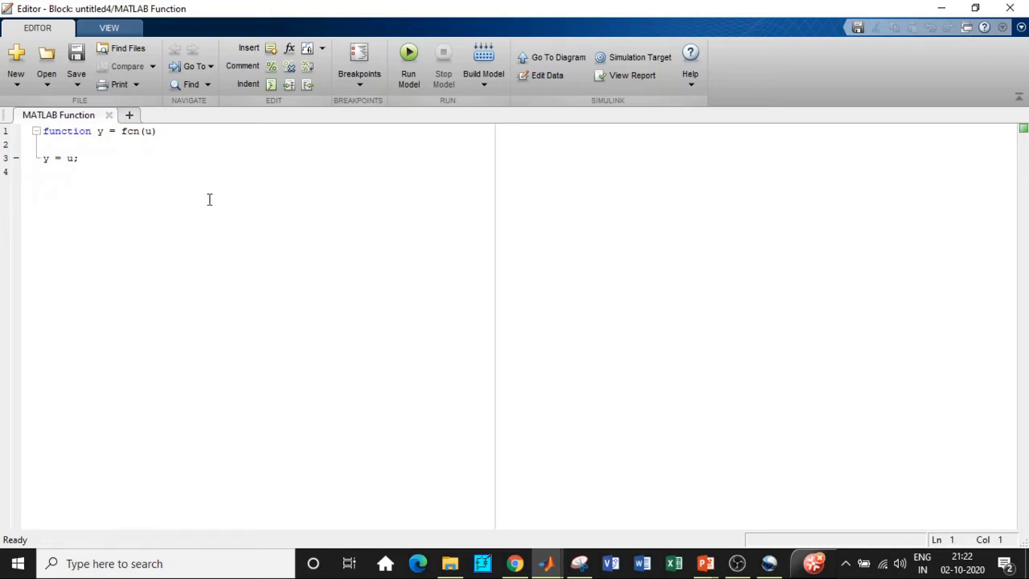
{"action": "key", "text": "ctrl+a"}
{"action": "type", "text": "function D = MPPT(V,v,I,i,d)  d = 0.58; dv=V-v; di=I-i; if(dv==0)     if(di==0)         D=d     else         if(di>0)             D=d+0.05;         else            D=d-0.05;         end     end end      if(di/dv==(I/V))         D=d;     else         if(di/dv > I/V)             D=d+0.05;         else             D=d-0.05;         end     end"}
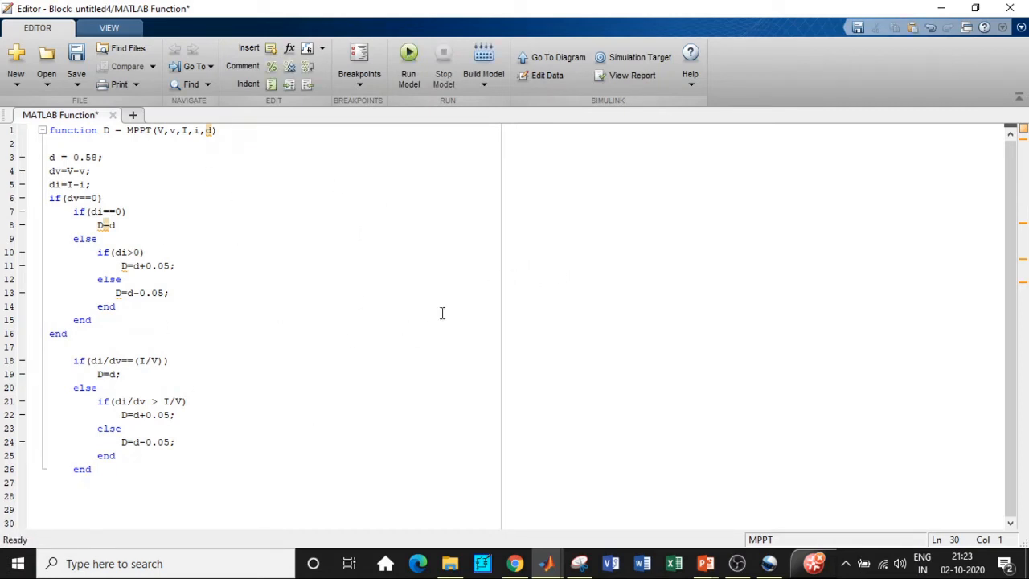
{"action": "left_click", "coordinate": [1009, 8]}
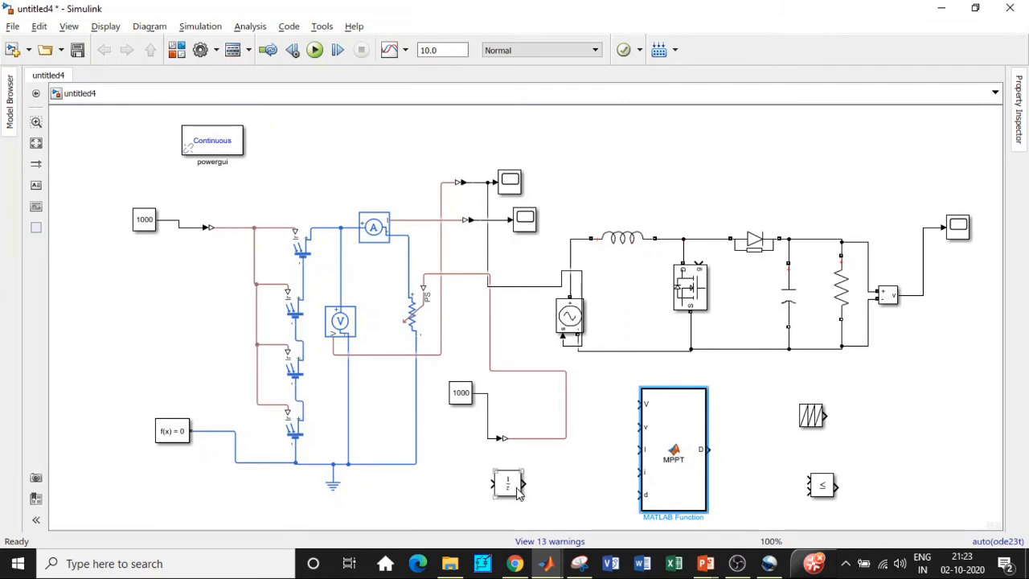
Step: Connect the MPPT block's V input to the array voltage signal and route it through the Unit Delay into v
{"action": "left_click_drag", "start_coordinate": [512, 492], "coordinate": [528, 492]}
{"action": "left_click_drag", "start_coordinate": [671, 445], "coordinate": [698, 456]}
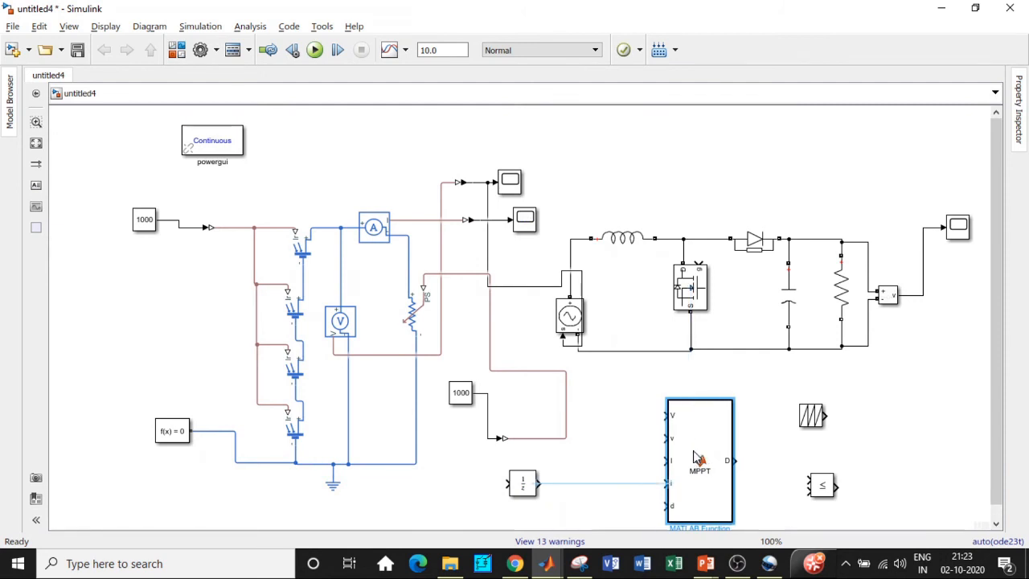
{"action": "left_click_drag", "start_coordinate": [522, 482], "coordinate": [587, 483]}
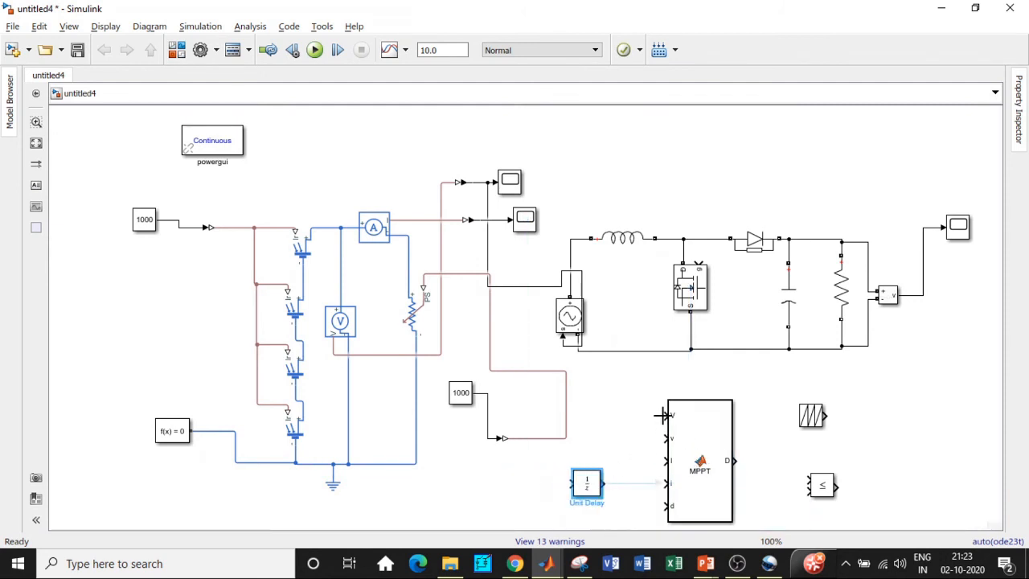
{"action": "mouse_move", "coordinate": [662, 415]}
{"action": "left_mouse_down"}
{"action": "mouse_move", "coordinate": [482, 230]}
{"action": "mouse_move", "coordinate": [476, 182]}
{"action": "left_mouse_up"}
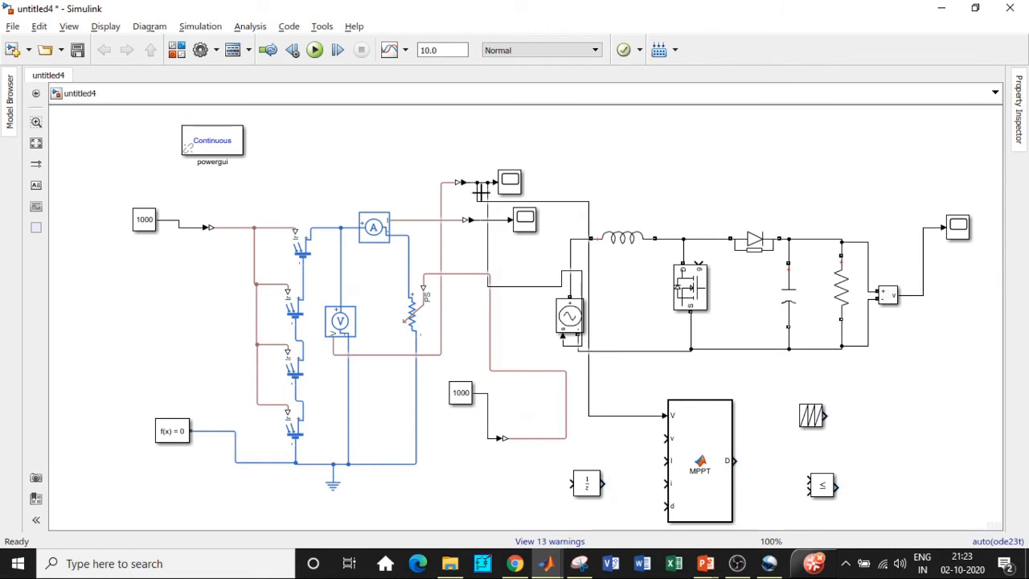
{"action": "mouse_move", "coordinate": [589, 491]}
{"action": "left_mouse_down"}
{"action": "mouse_move", "coordinate": [625, 447]}
{"action": "mouse_move", "coordinate": [599, 416]}
{"action": "mouse_move", "coordinate": [664, 438]}
{"action": "left_mouse_up"}
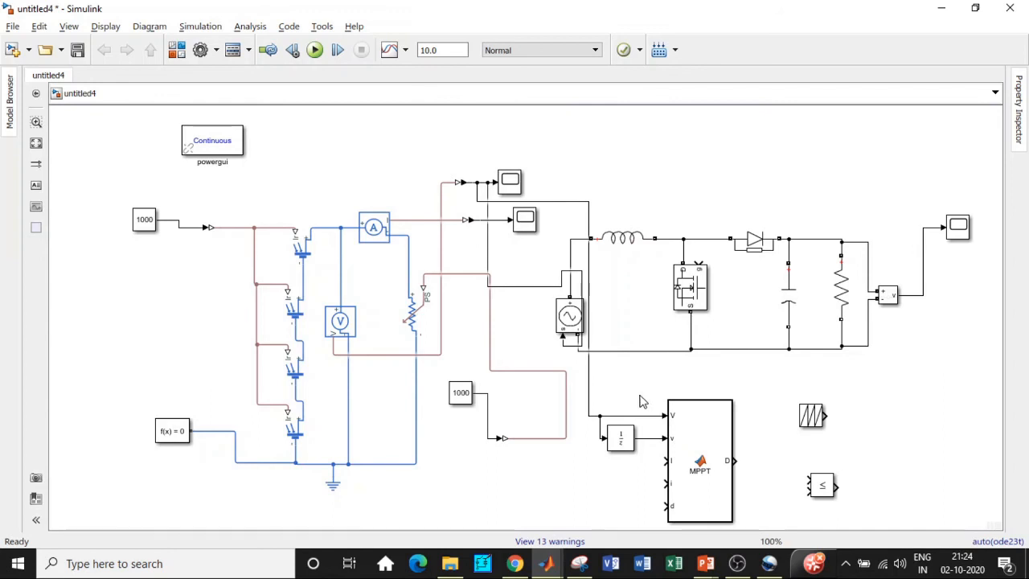
Step: Connect the MPPT block's I input to the array current signal and copy a Unit Delay to feed it into i
{"action": "mouse_move", "coordinate": [665, 461]}
{"action": "left_mouse_down"}
{"action": "mouse_move", "coordinate": [544, 411]}
{"action": "mouse_move", "coordinate": [469, 230]}
{"action": "mouse_move", "coordinate": [483, 219]}
{"action": "left_mouse_up"}
{"action": "left_click", "coordinate": [631, 425]}
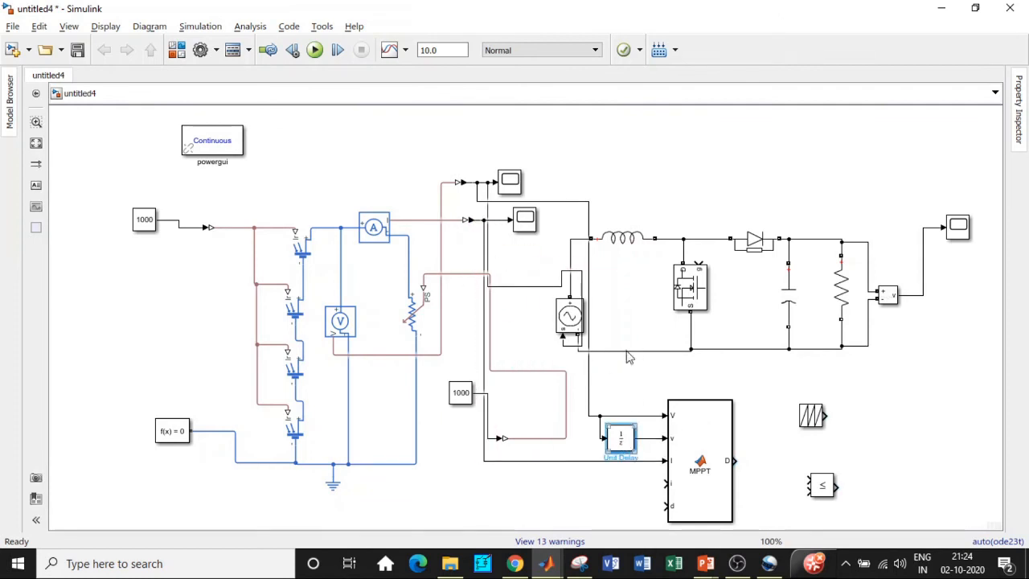
{"action": "left_click_drag", "start_coordinate": [632, 422], "coordinate": [605, 461]}
Step: Copy another Unit Delay onto the MPPT block's D output and feed its output back into the d input
{"action": "left_click", "coordinate": [643, 492]}
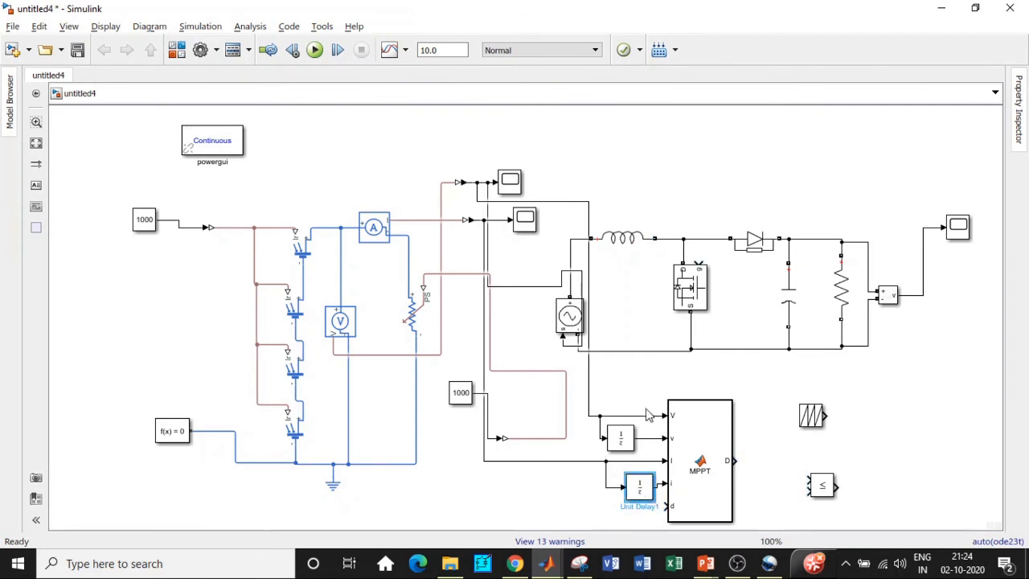
{"action": "left_click_drag", "start_coordinate": [639, 489], "coordinate": [733, 459]}
{"action": "left_click_drag", "start_coordinate": [785, 496], "coordinate": [664, 480]}
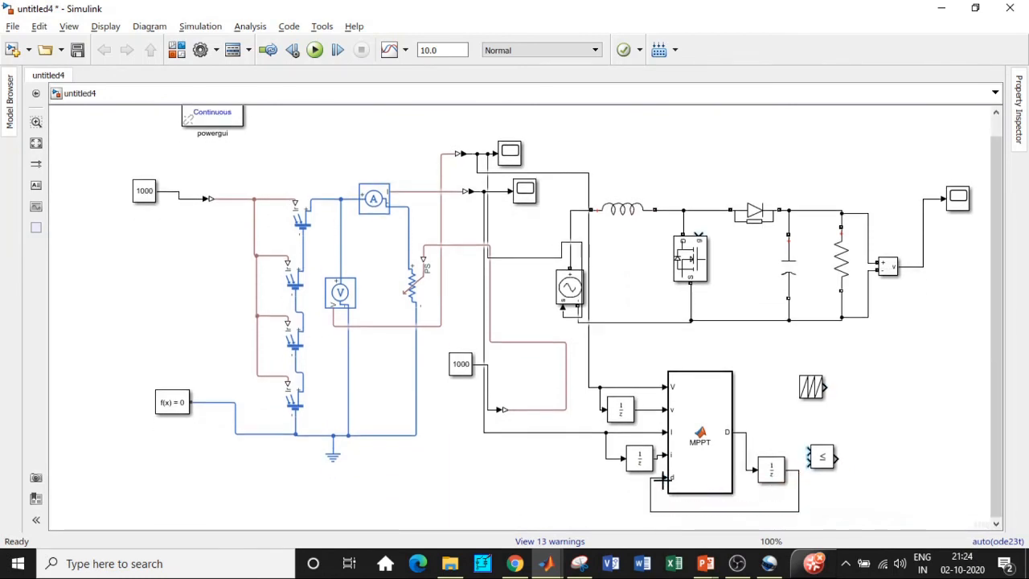
Step: Place the relational operator beside the MPPT block, wire the D output and the Repeating Sequence into its two inputs
{"action": "left_click", "coordinate": [770, 466]}
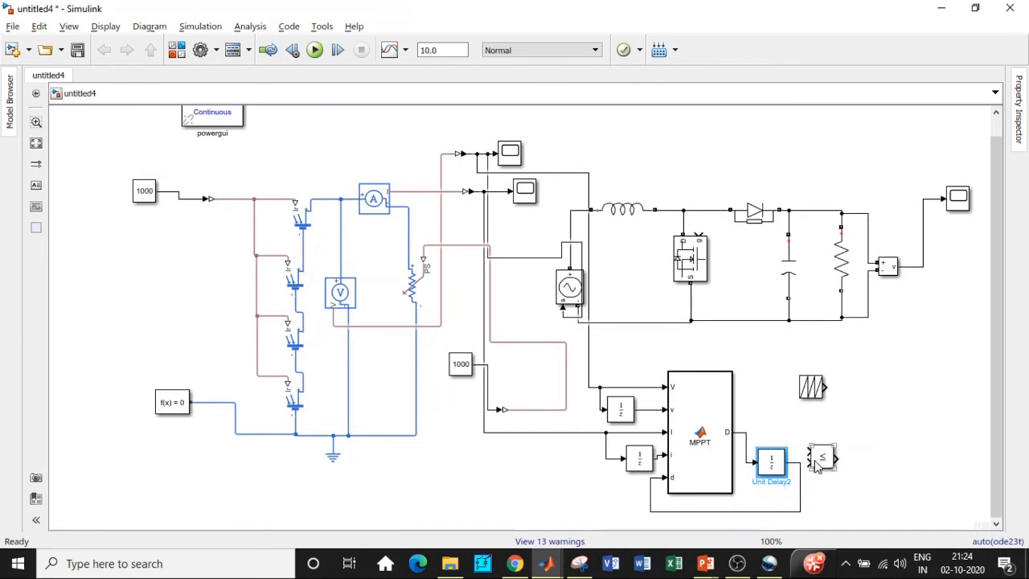
{"action": "left_click_drag", "start_coordinate": [810, 459], "coordinate": [829, 426]}
{"action": "left_click_drag", "start_coordinate": [736, 431], "coordinate": [828, 432]}
{"action": "left_click_drag", "start_coordinate": [826, 390], "coordinate": [824, 417]}
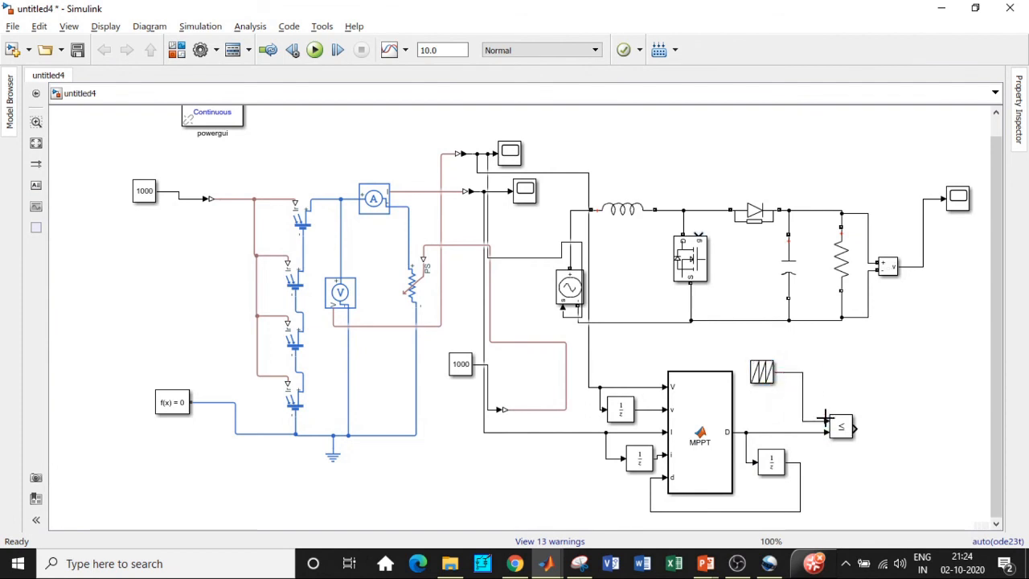
Step: Set the Repeating Sequence time values to [0 0.5 1]/1000 and output values to [0 1 0]
{"action": "double_click", "coordinate": [762, 371]}
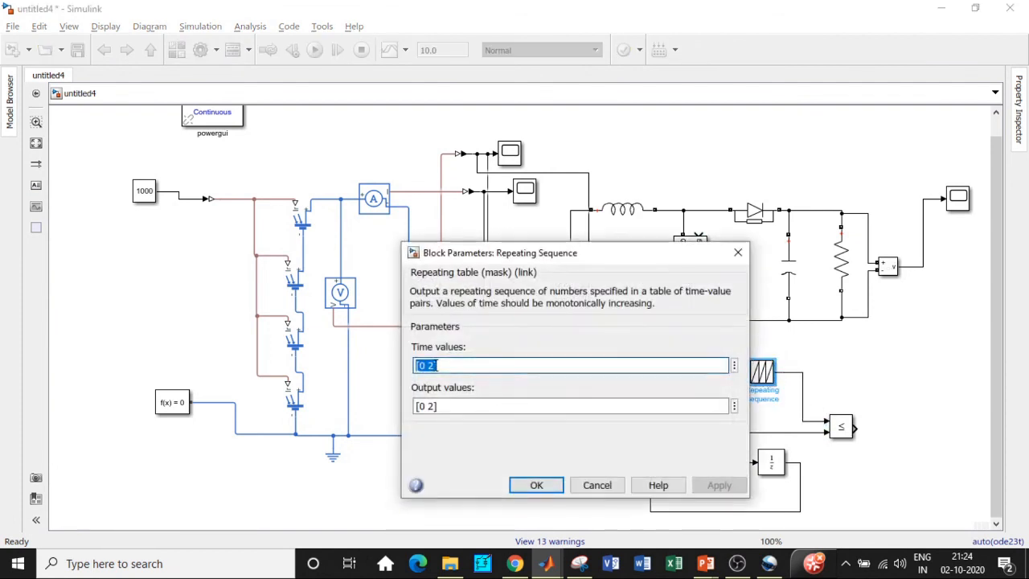
{"action": "left_click", "coordinate": [432, 365]}
{"action": "key", "text": "BackSpace"}
{"action": "type", "text": "0.5 "}
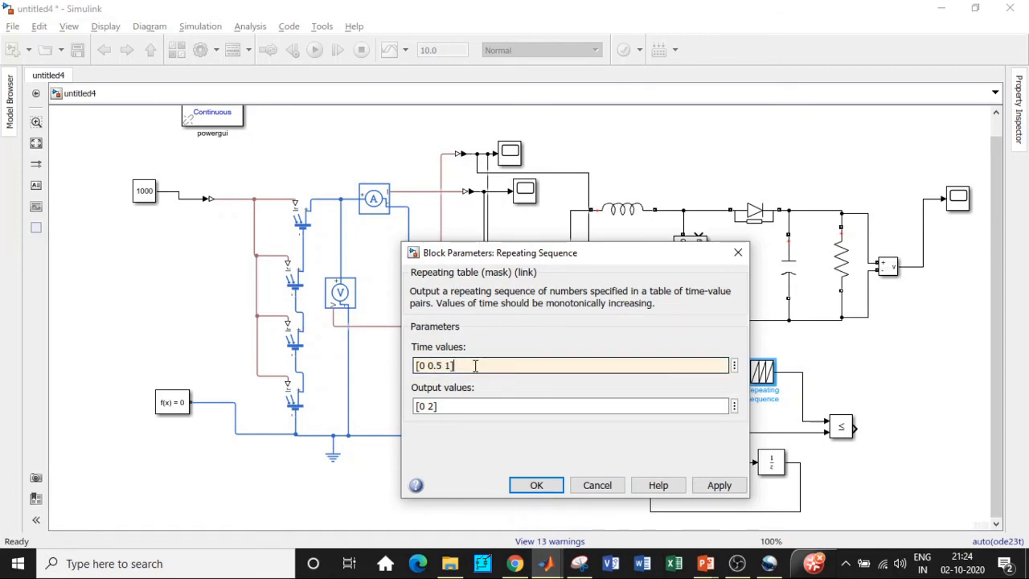
{"action": "type", "text": "1]/1000"}
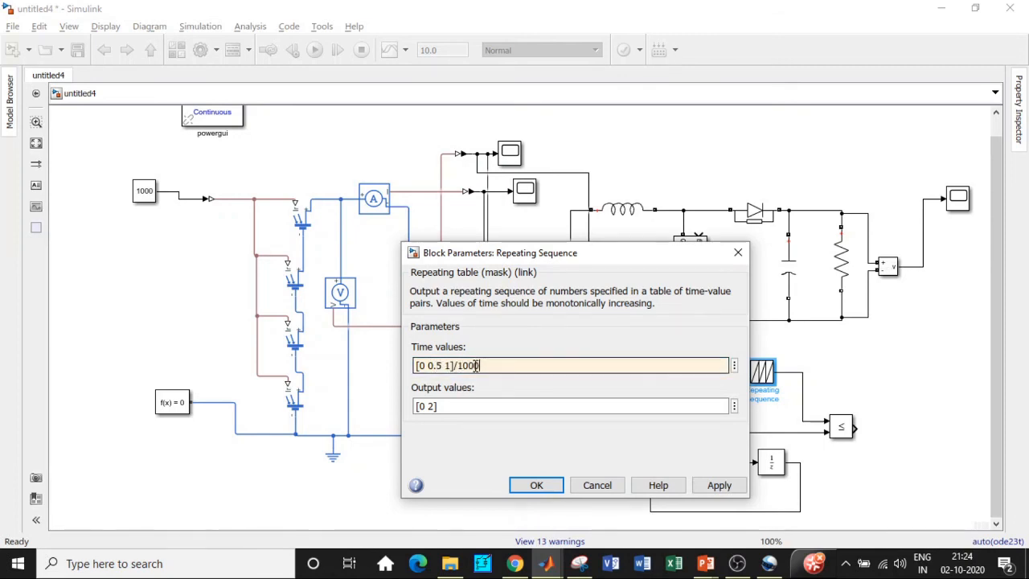
{"action": "left_click", "coordinate": [431, 406]}
{"action": "left_click", "coordinate": [434, 406]}
{"action": "key", "text": "BackSpace"}
{"action": "type", "text": "1 0"}
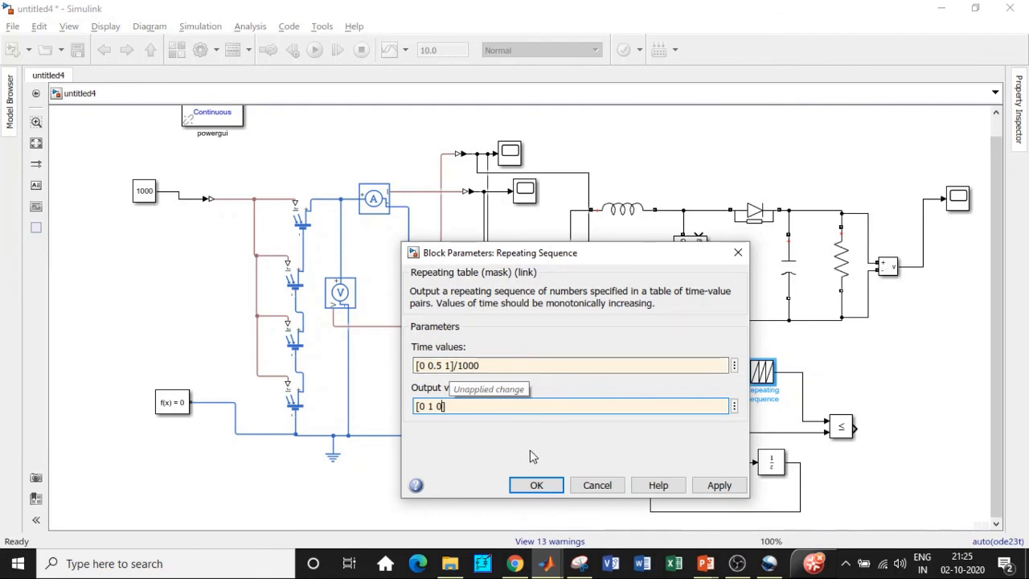
{"action": "left_click", "coordinate": [532, 487]}
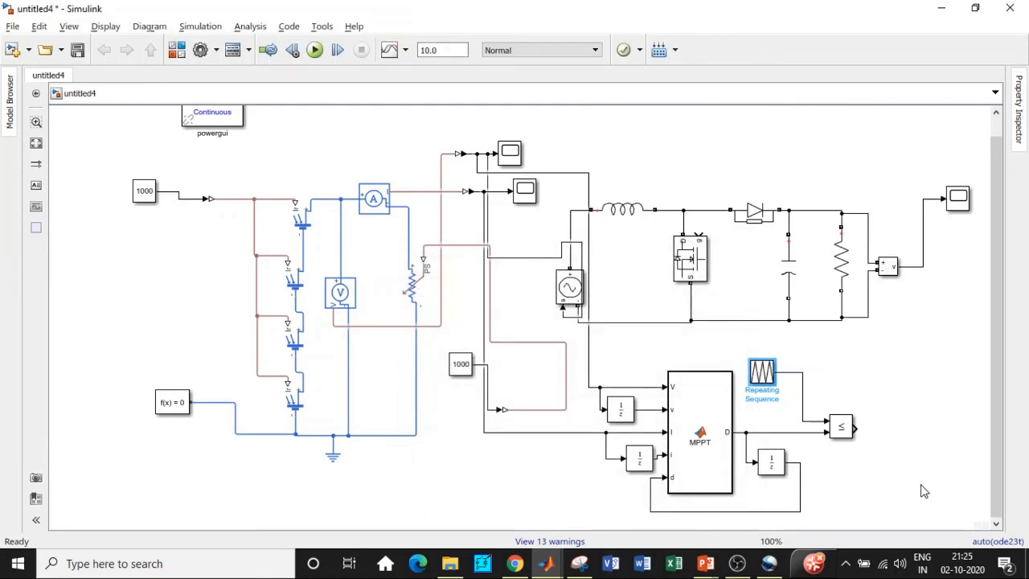
Step: Connect the relational operator's output to the MOSFET gate of the boost converter
{"action": "left_click_drag", "start_coordinate": [858, 430], "coordinate": [701, 238]}
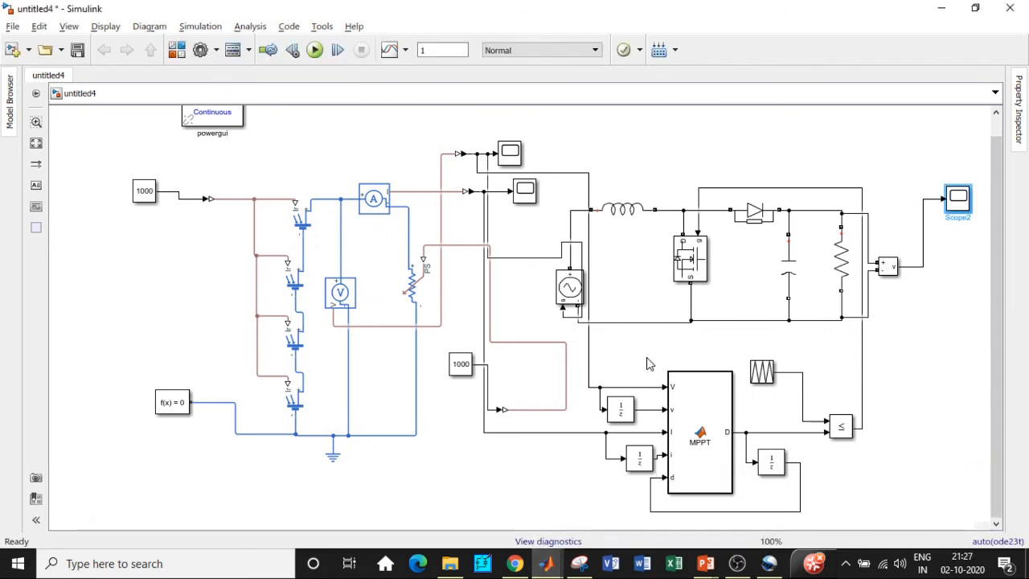
{"action": "left_click", "coordinate": [650, 364]}
Step: Set the series inductor's inductance to 100e-6
{"action": "double_click", "coordinate": [630, 210]}
{"action": "left_click", "coordinate": [724, 226]}
{"action": "left_click", "coordinate": [727, 226]}
{"action": "key", "text": "BackSpace"}
{"action": "type", "text": "6"}
{"action": "left_click", "coordinate": [768, 309]}
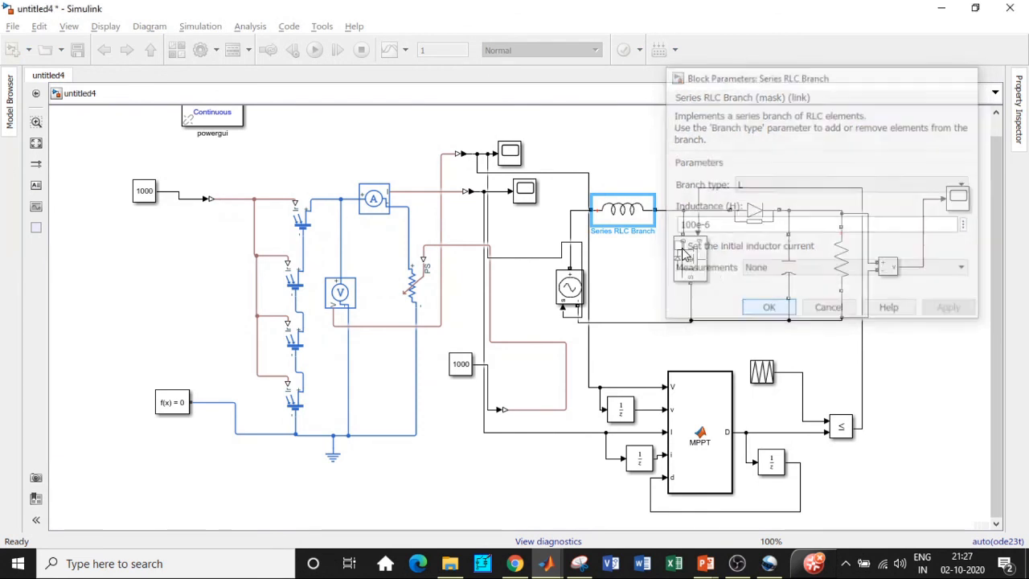
Step: Run the simulation and open the output voltage scope
{"action": "left_click", "coordinate": [314, 50]}
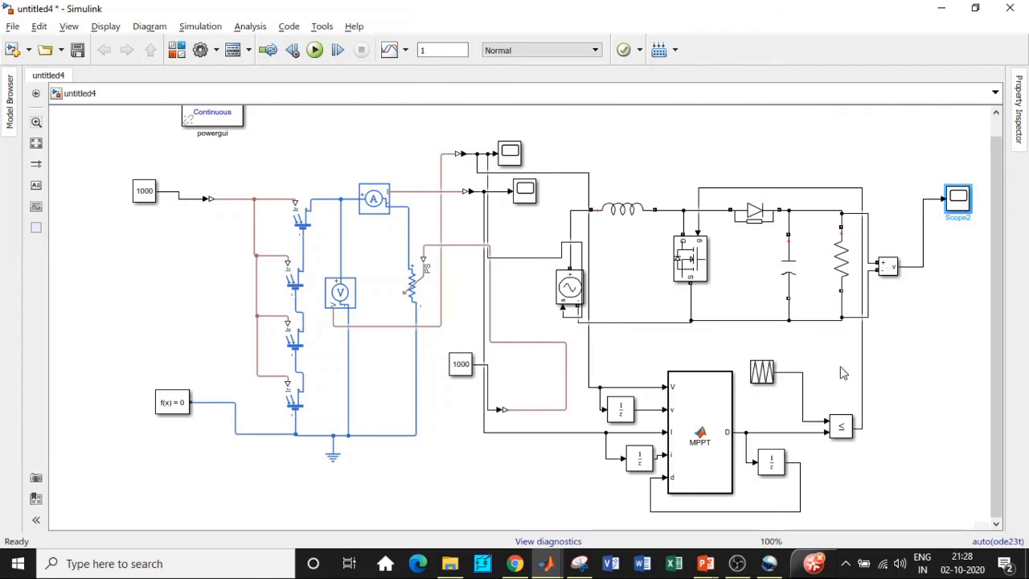
{"action": "double_click", "coordinate": [956, 201]}
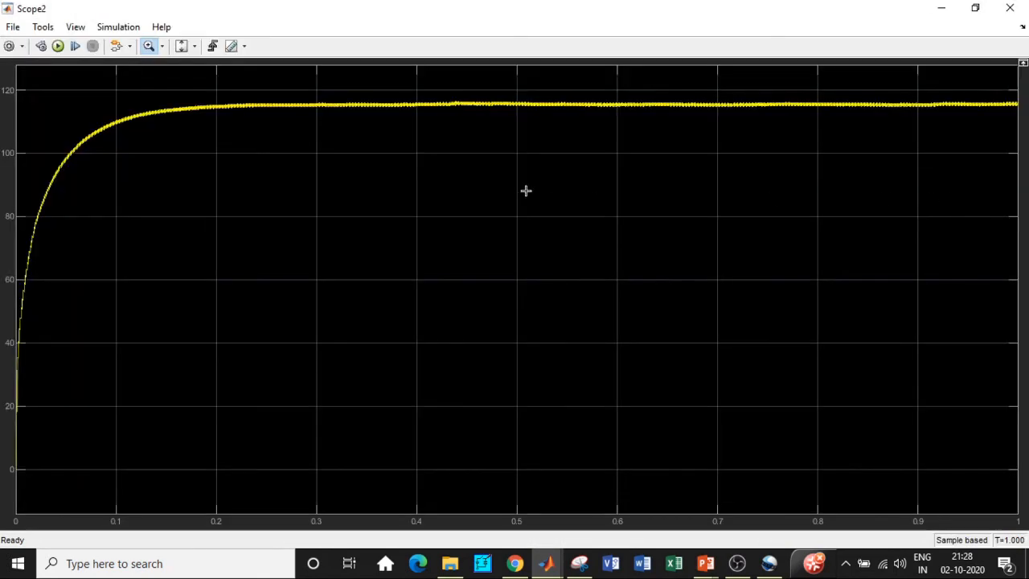
Step: Zoom into the output voltage waveform on the scope to examine its ripple, then close the scope
{"action": "left_click", "coordinate": [150, 47]}
{"action": "left_click_drag", "start_coordinate": [245, 83], "coordinate": [452, 134]}
{"action": "left_click_drag", "start_coordinate": [206, 212], "coordinate": [474, 318]}
{"action": "left_click_drag", "start_coordinate": [180, 191], "coordinate": [474, 386]}
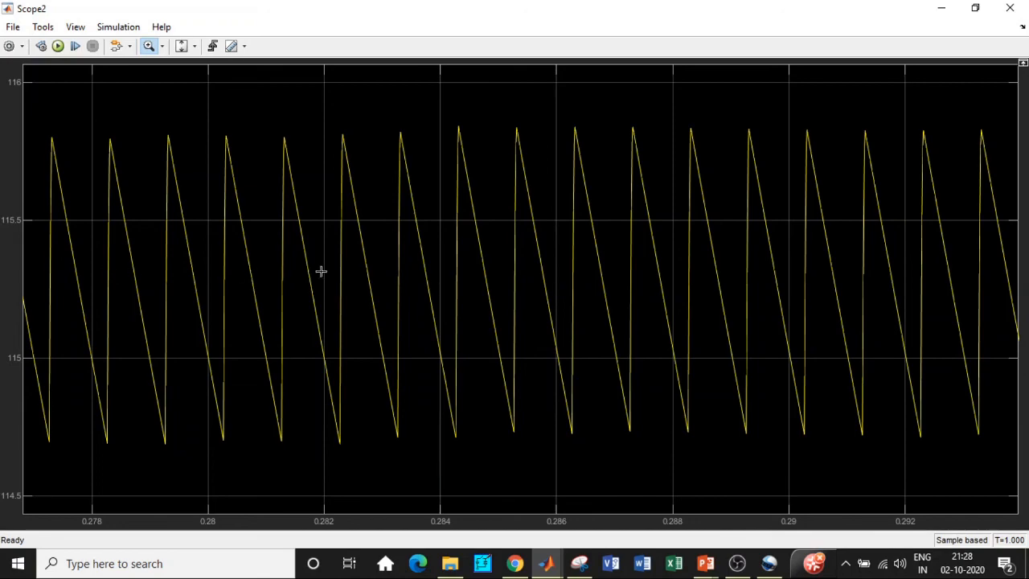
{"action": "scroll", "coordinate": [483, 238], "scroll_direction": "down", "scroll_amount": 6}
{"action": "scroll", "coordinate": [288, 255], "scroll_direction": "down", "scroll_amount": 1}
{"action": "scroll", "coordinate": [571, 258], "scroll_direction": "down", "scroll_amount": 3}
{"action": "left_click", "coordinate": [1010, 8]}
{"action": "left_click", "coordinate": [664, 139]}
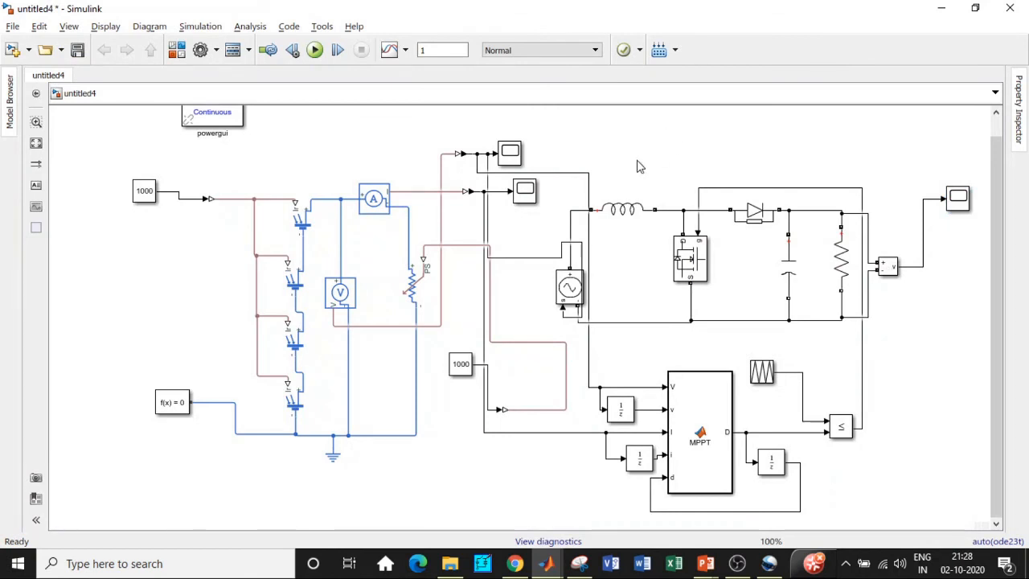